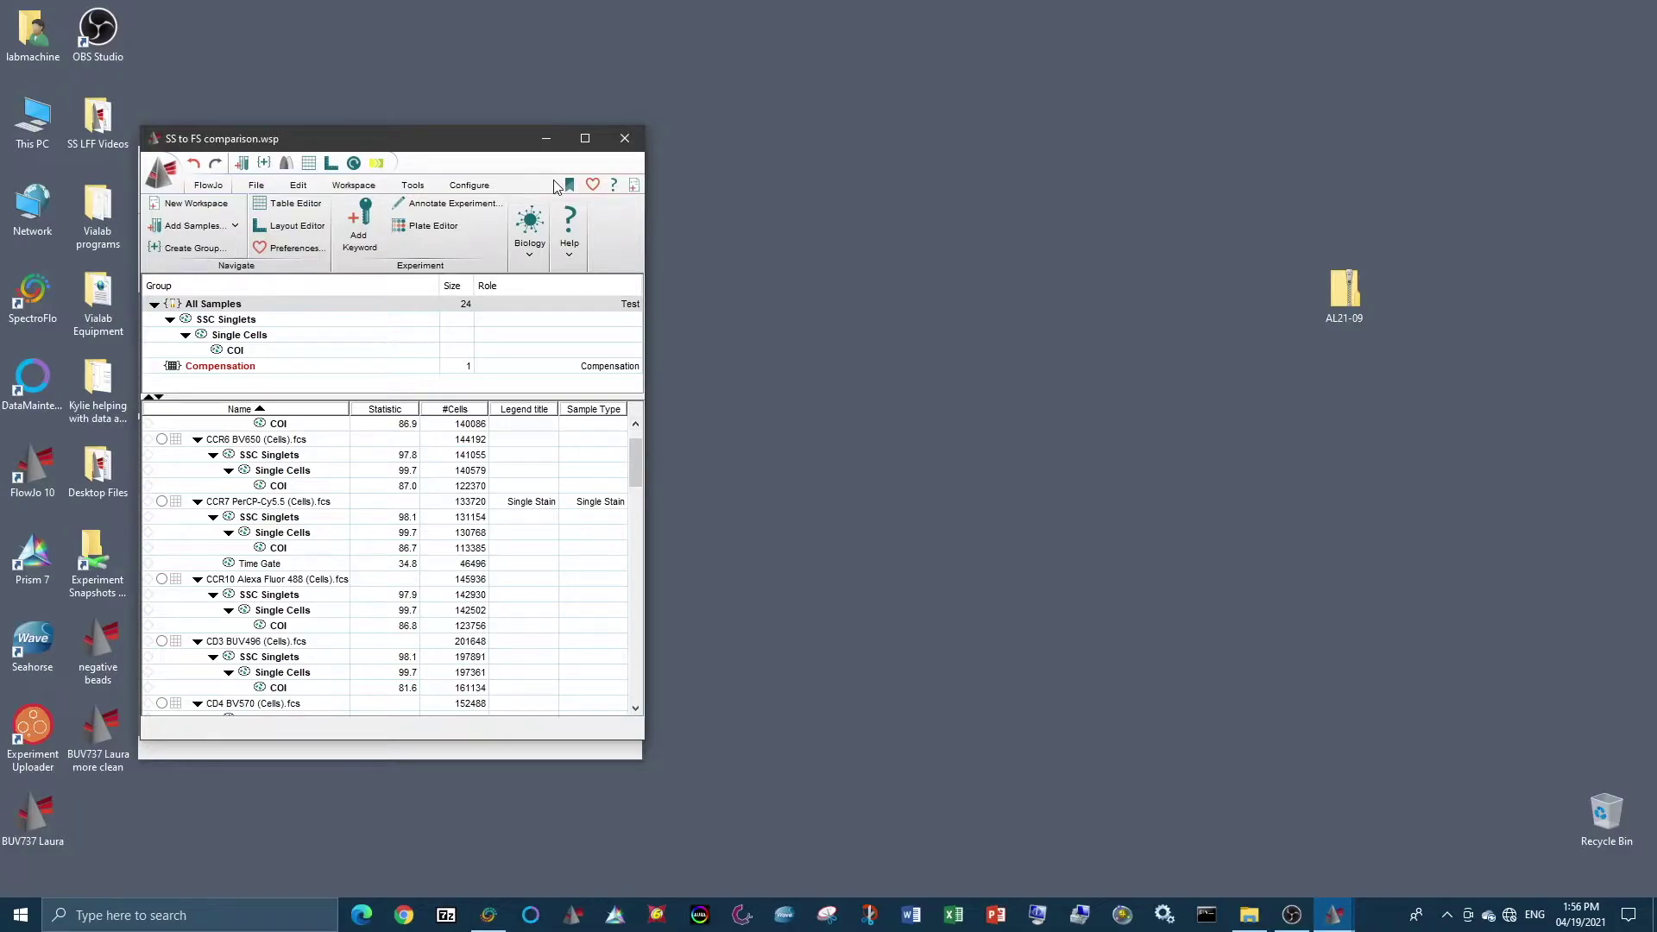
- Bring the Plain FCS files workspace forward and open the CCR4 BV605 (Cells).fcs sample's plot
drag(500, 147, 571, 148)
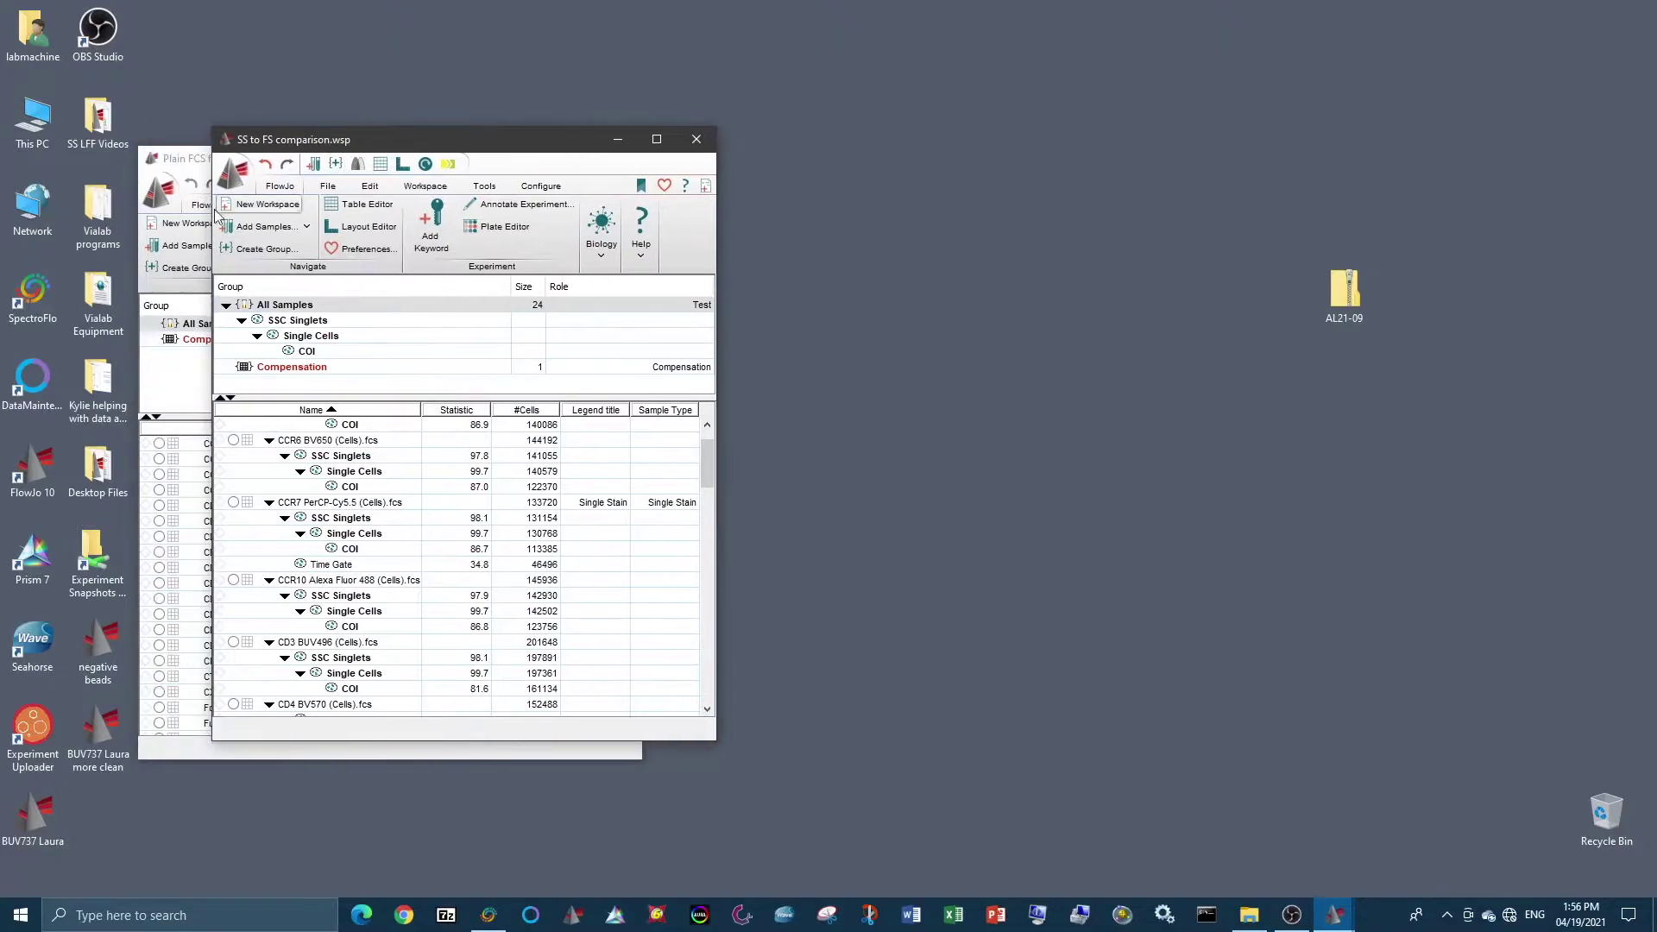
click(195, 163)
drag(194, 162, 257, 144)
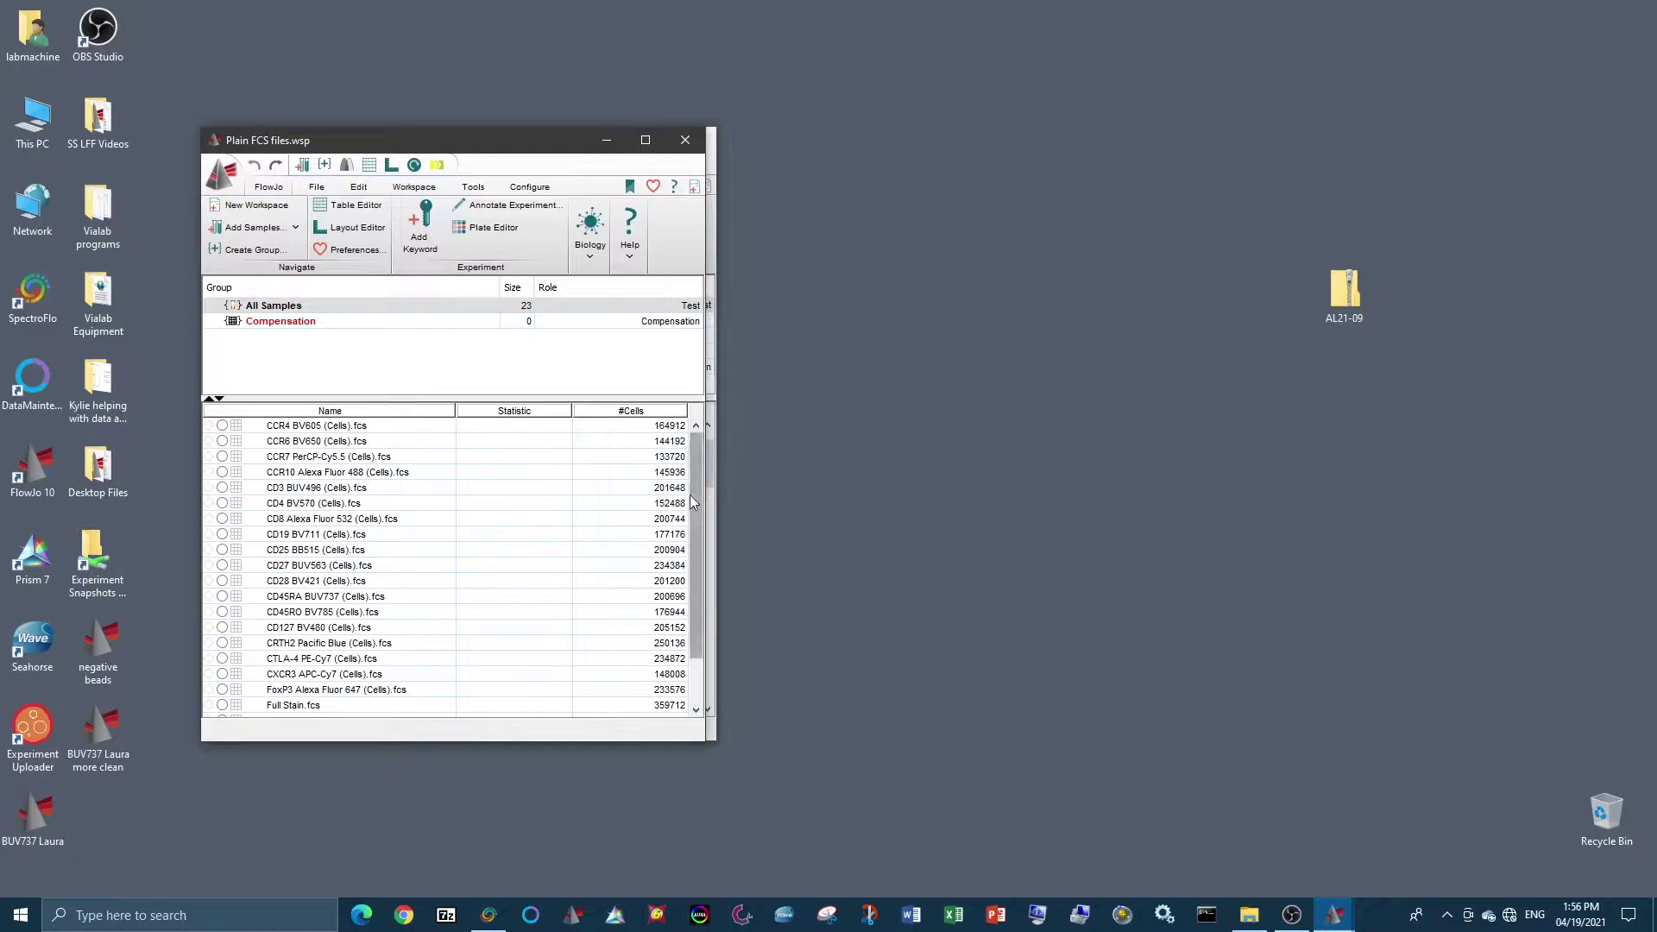
scroll(699, 458, down, 2)
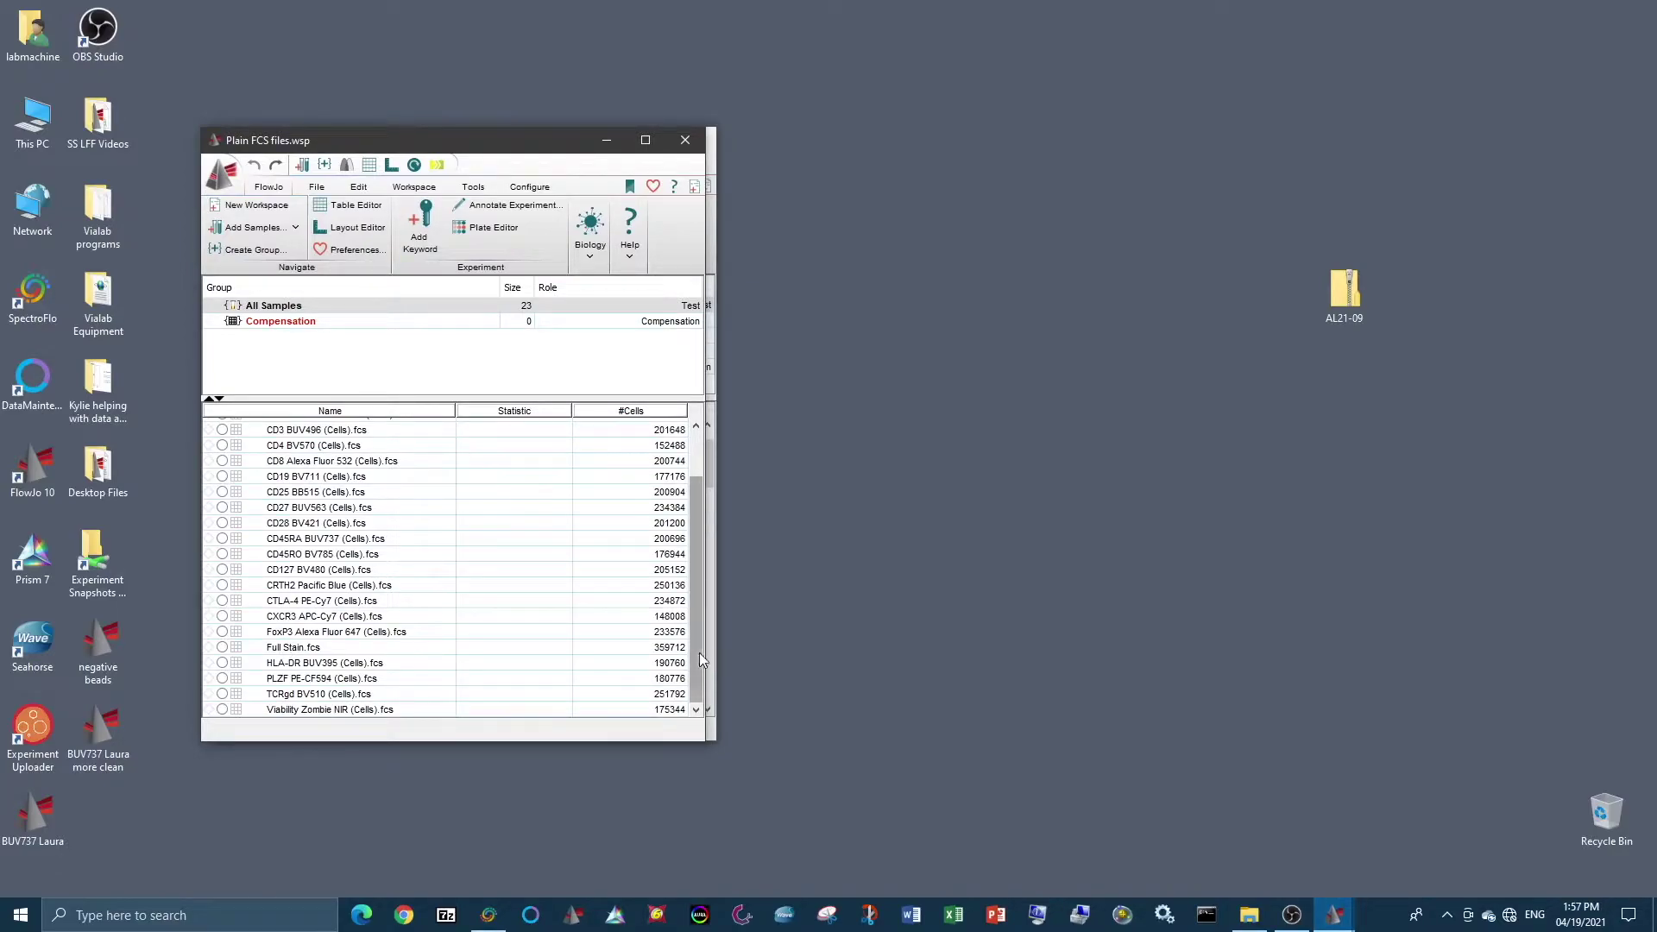
scroll(699, 653, up, 2)
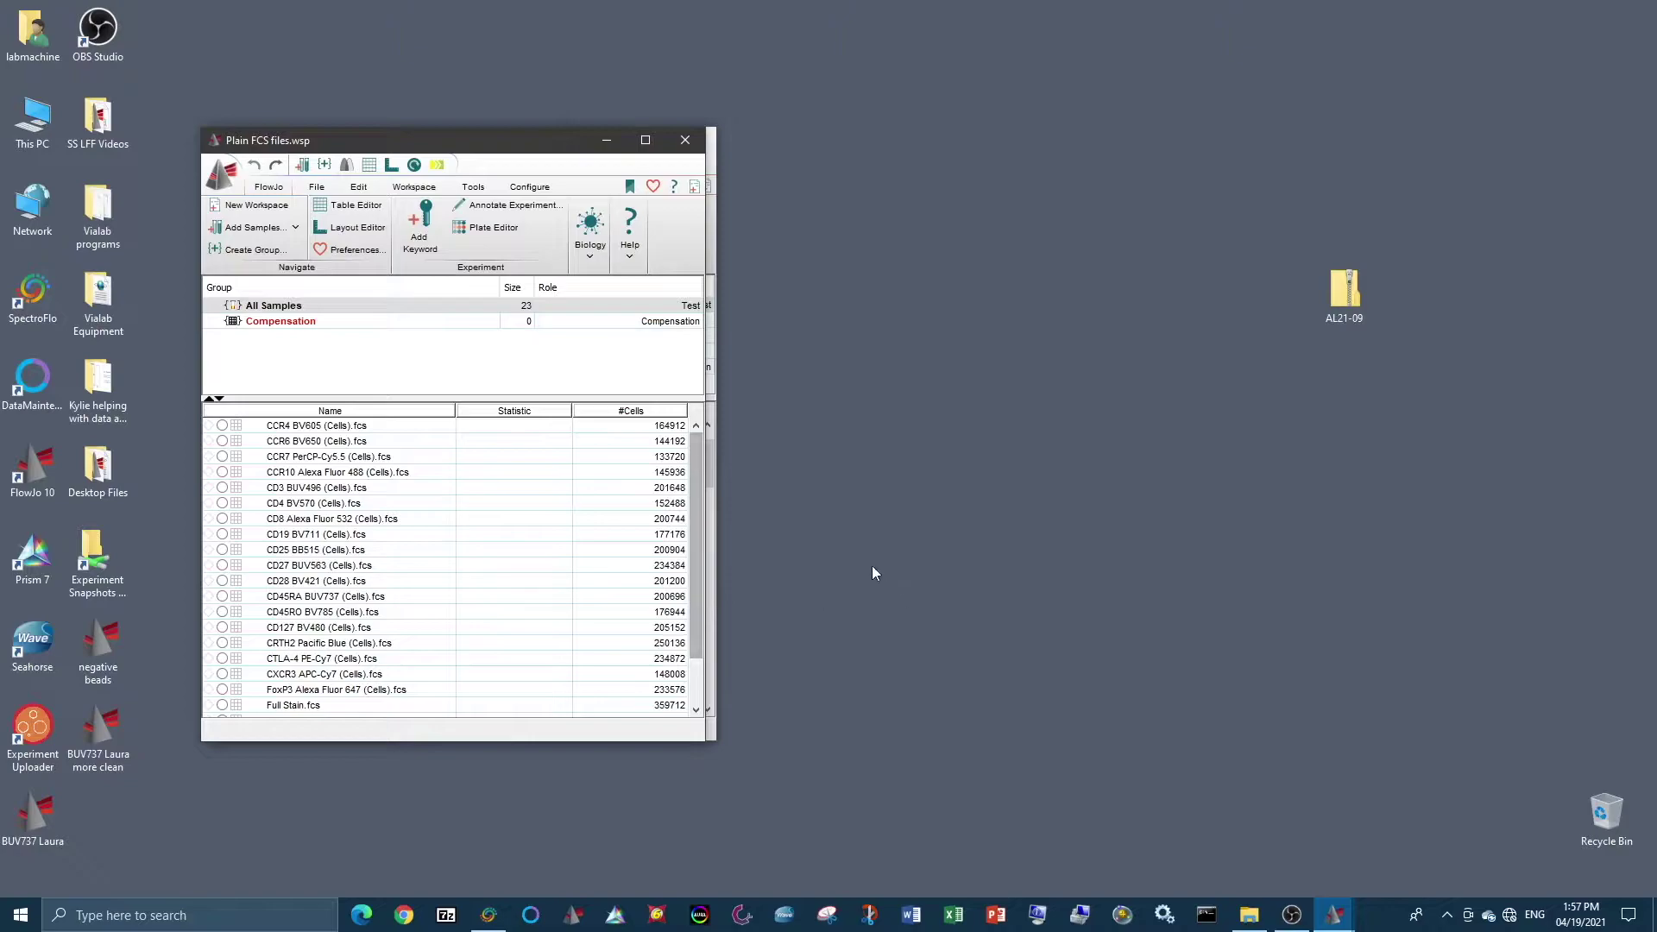
double_click(306, 429)
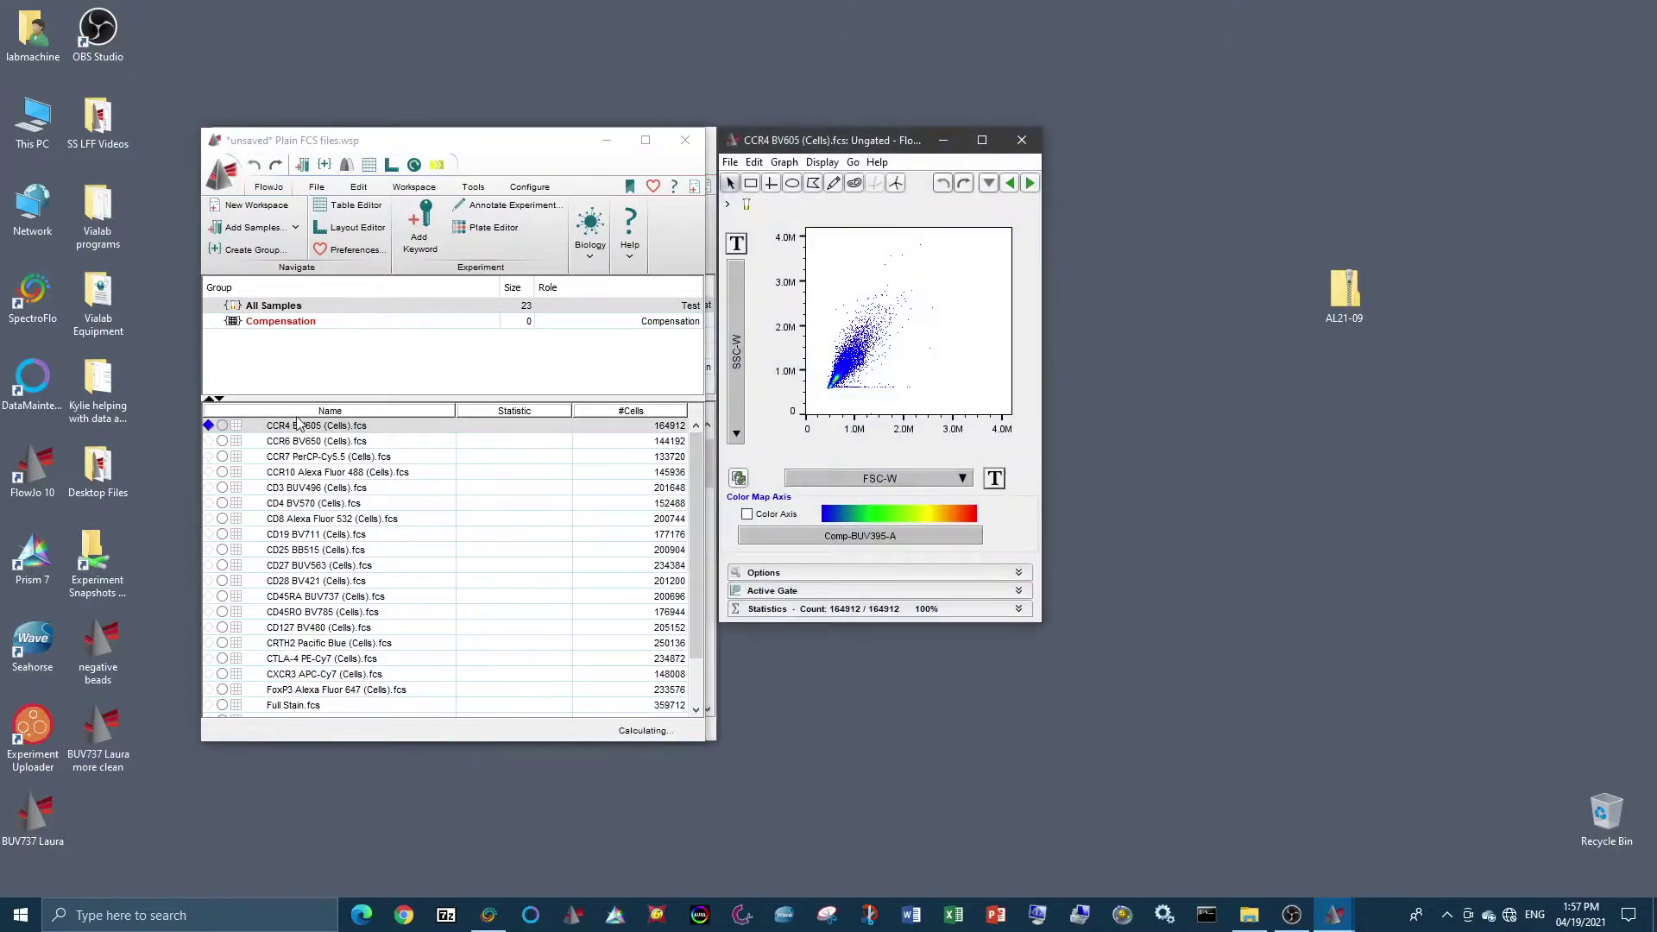
- Plot CCR4 BV605's SSC-W against Time and enlarge the graph window on the right
drag(908, 149, 476, 132)
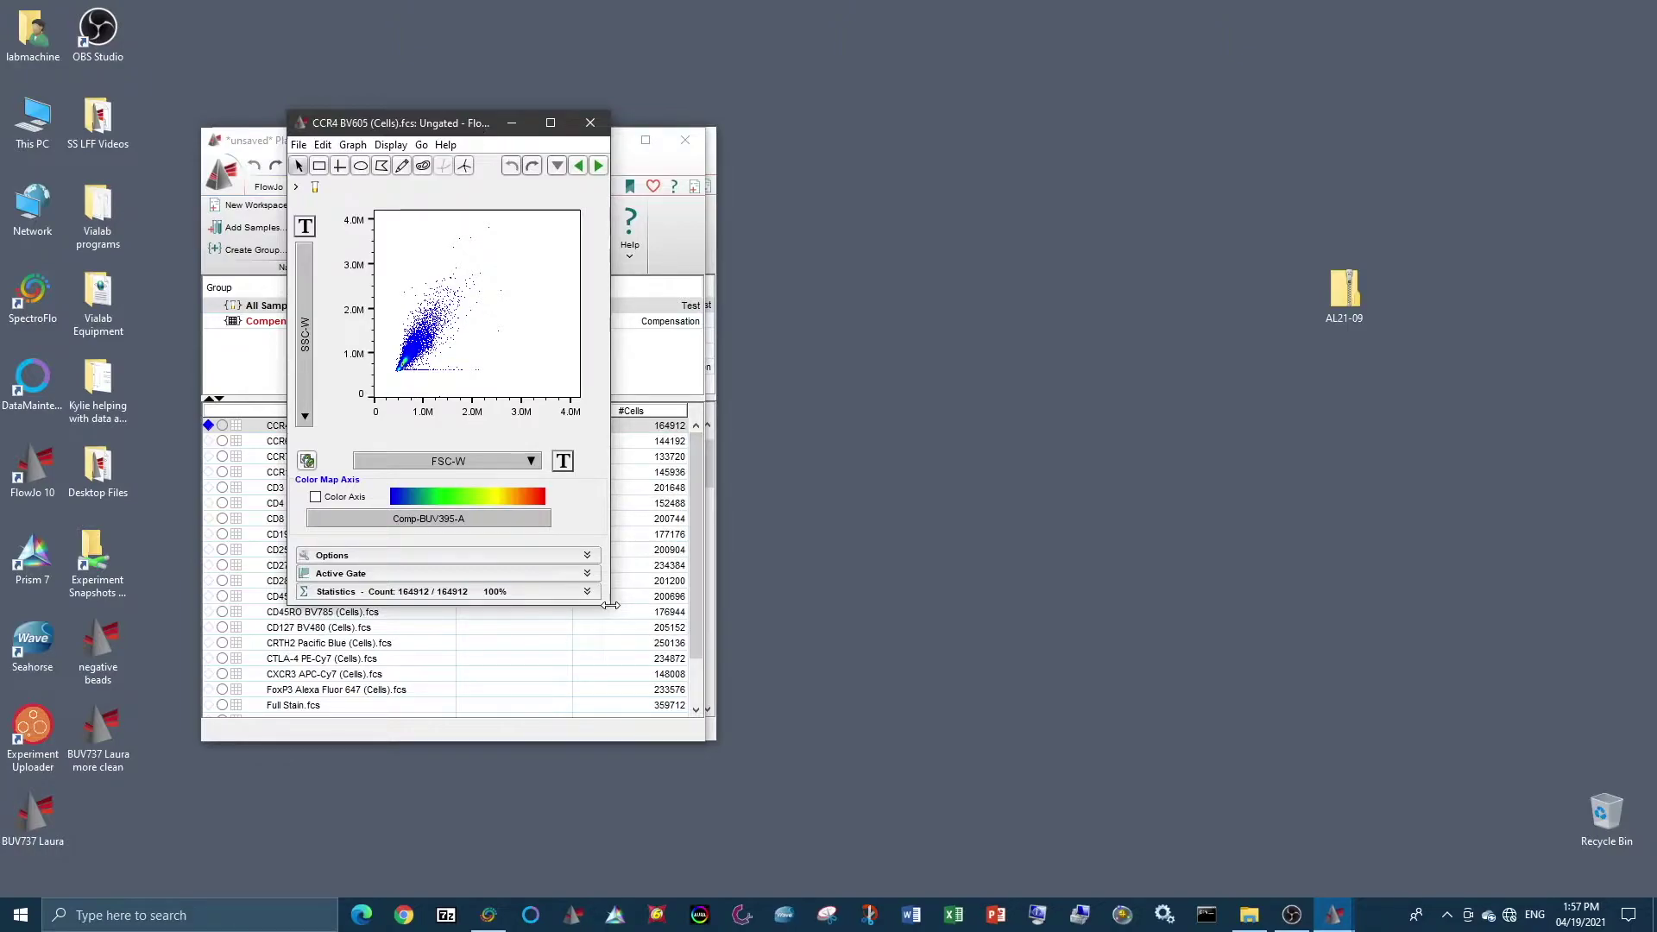
click(515, 460)
click(555, 502)
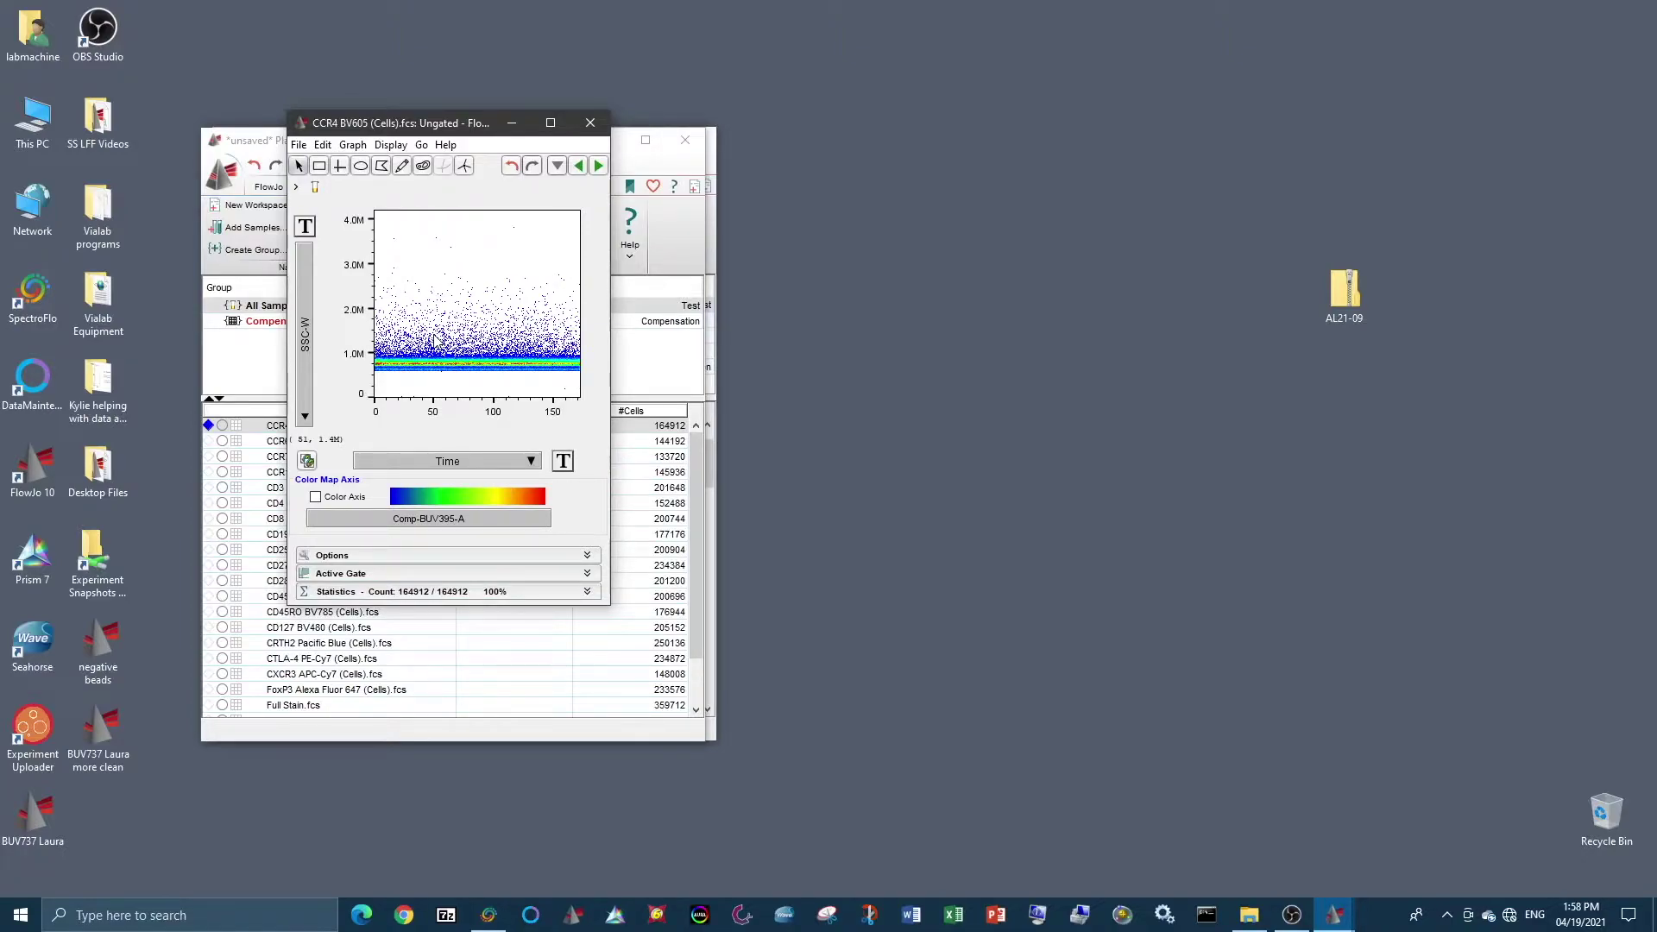
drag(487, 123, 993, 103)
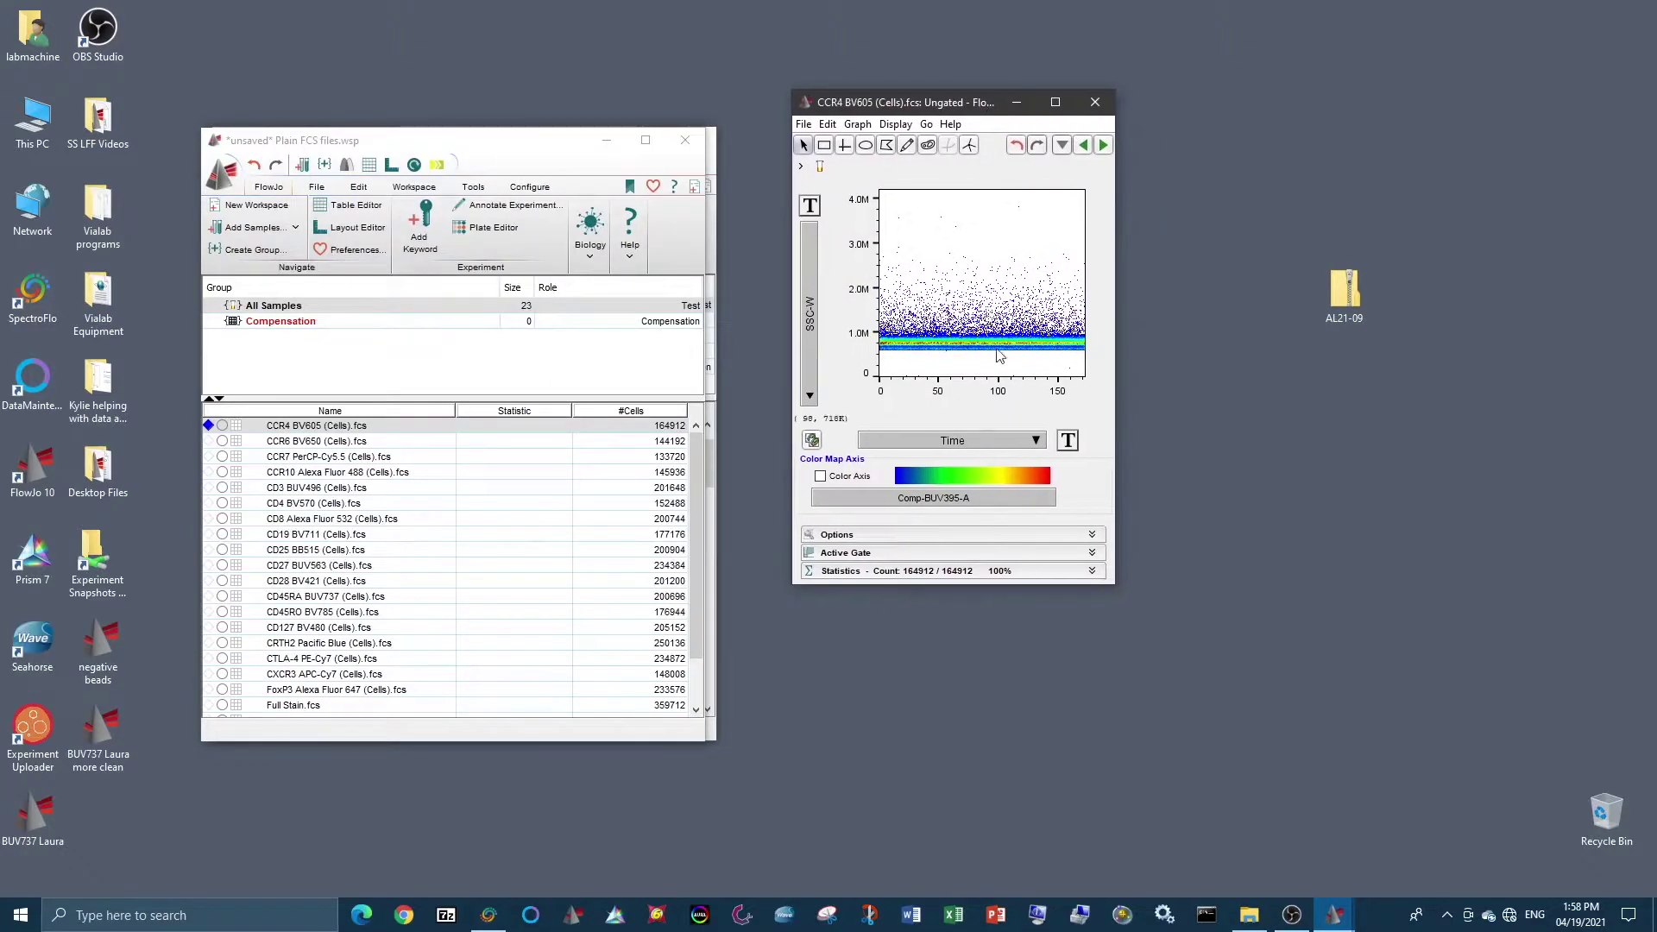
drag(1113, 583, 1155, 699)
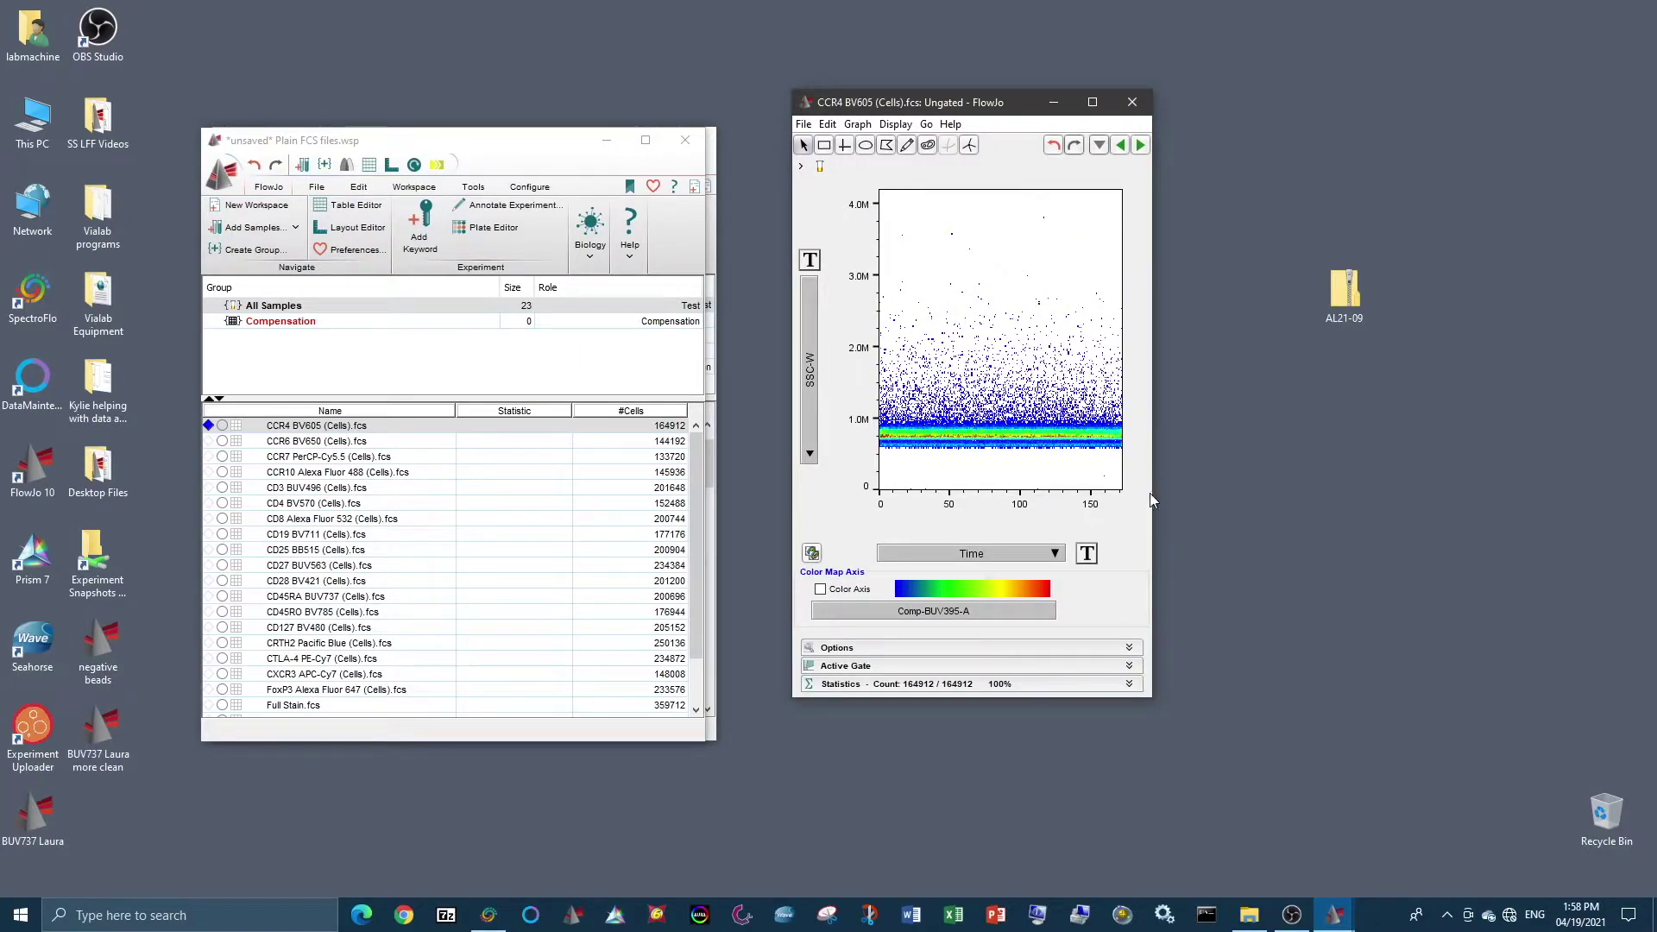
click(1049, 556)
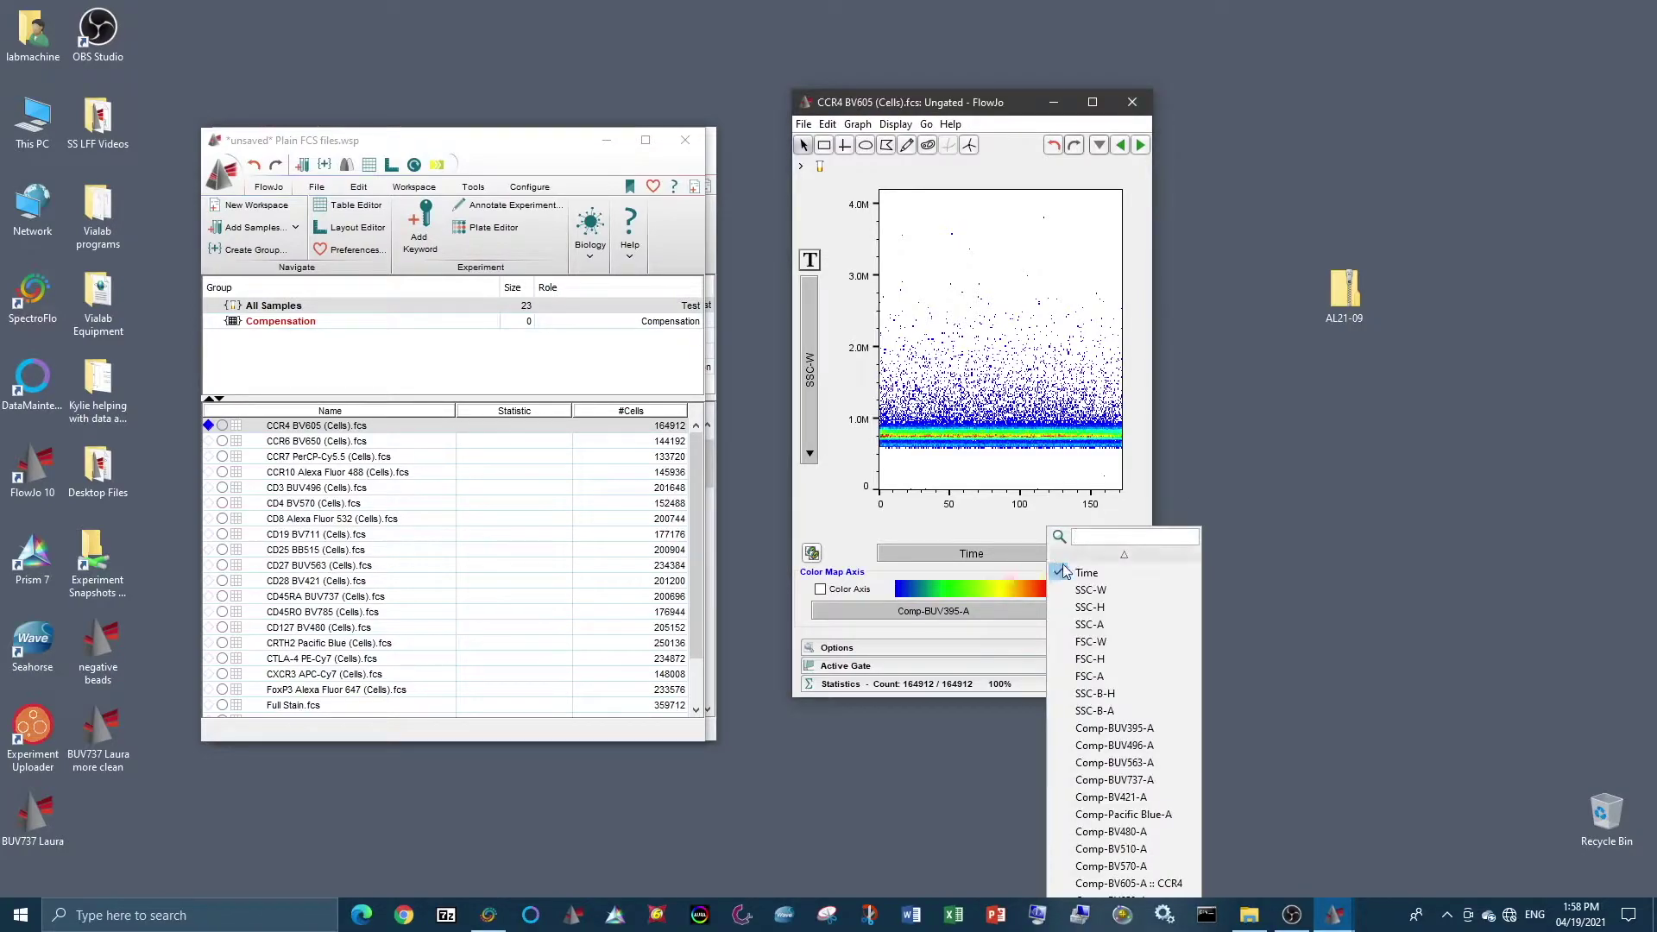
- Plot FSC-H against FSC-A for the CCR4 BV605 sample
click(1139, 683)
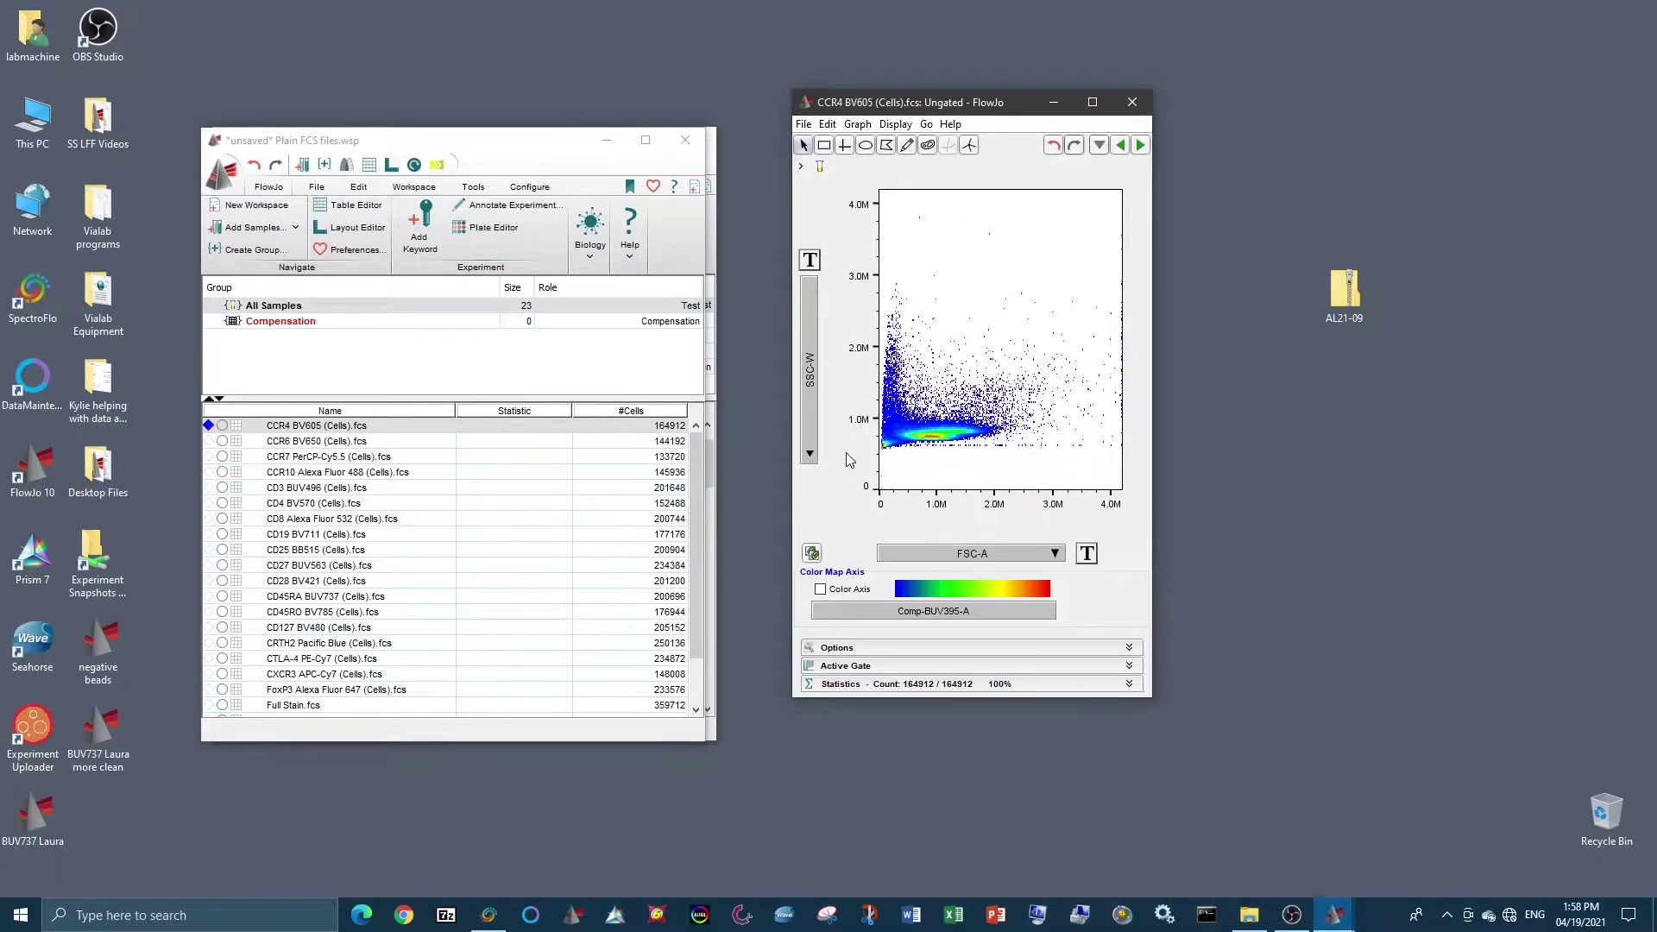
click(803, 421)
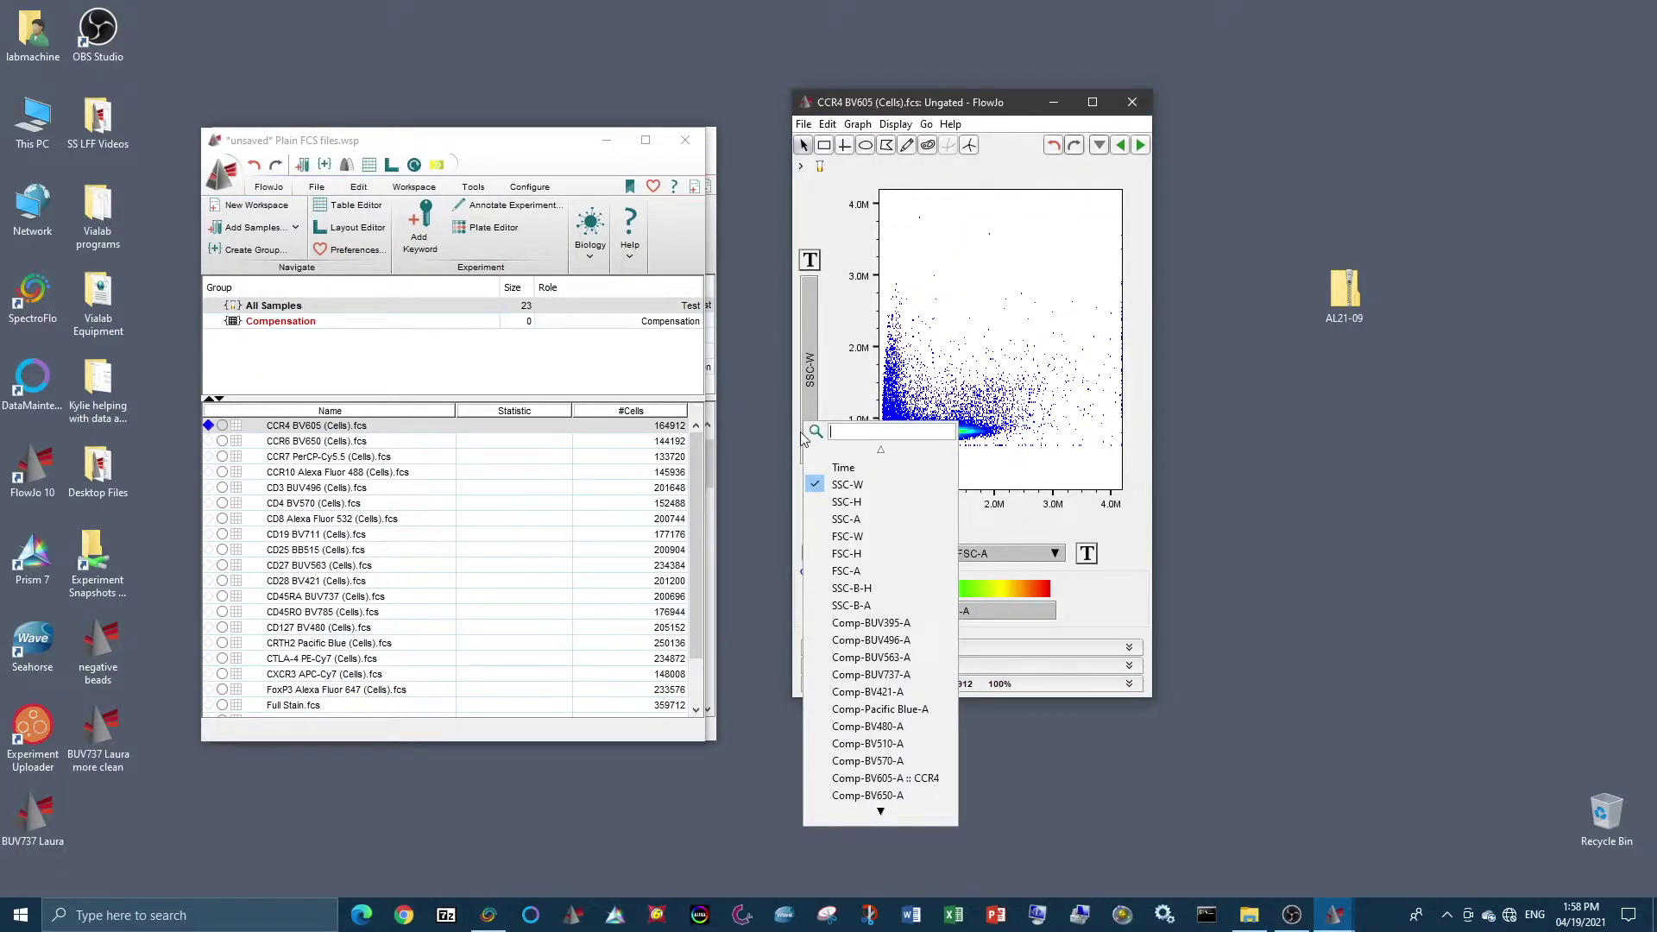
click(850, 553)
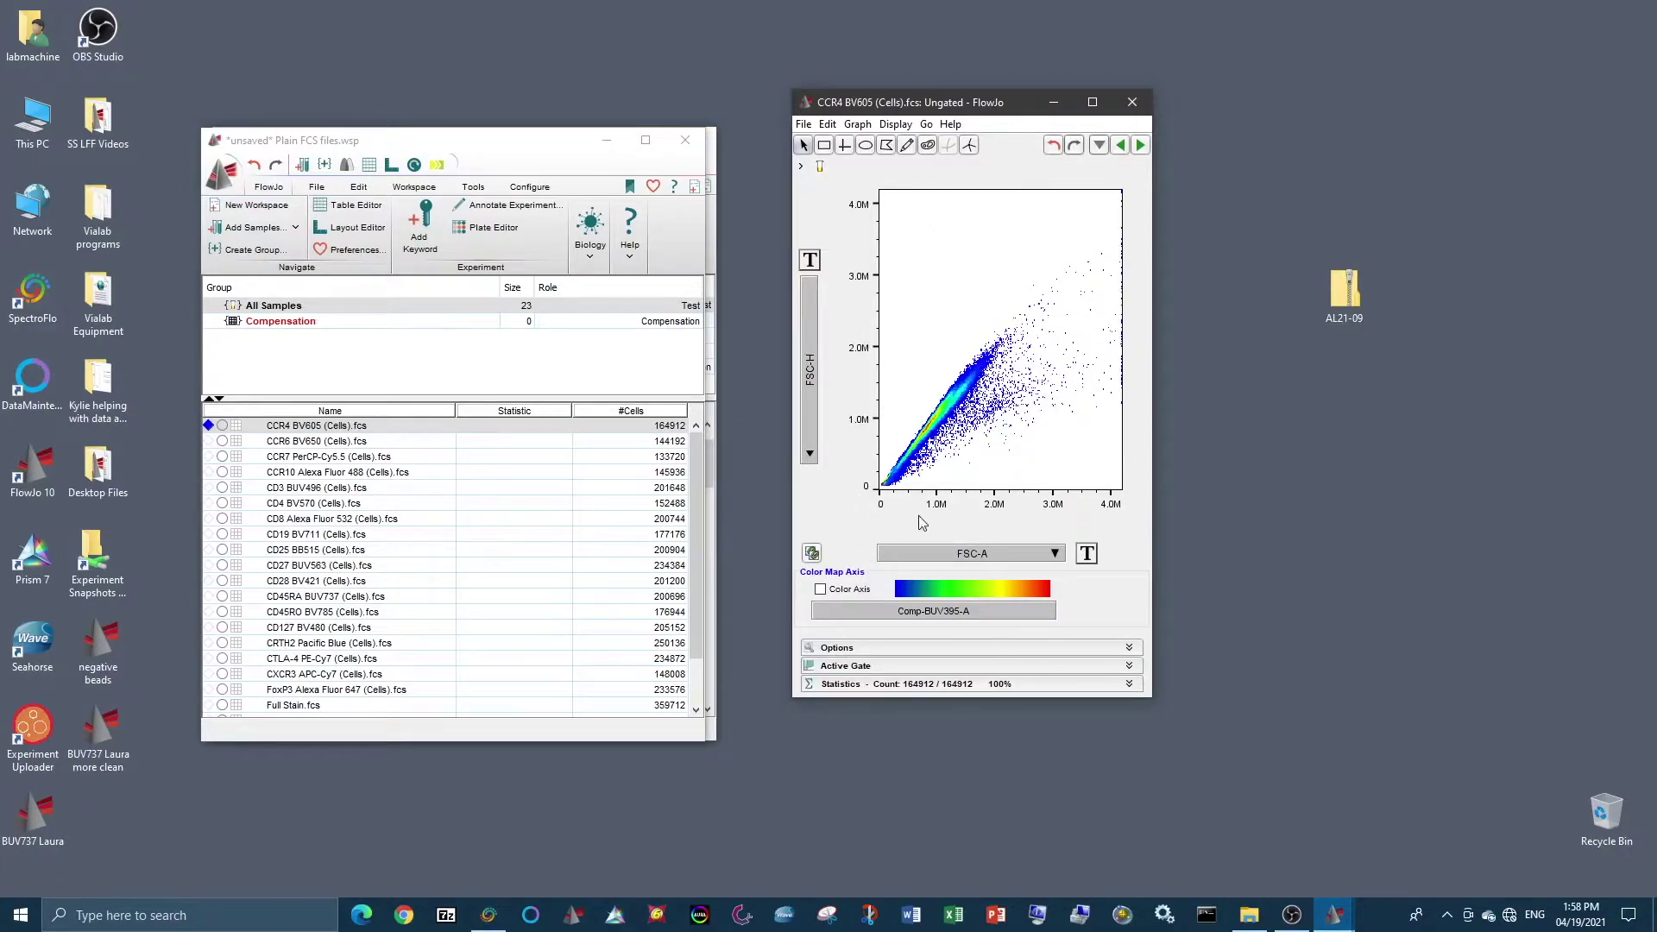
- Draw a polygon gate around the diagonal singlet cloud and name it 'Sinlgets FSC'
click(886, 145)
click(1092, 212)
click(949, 345)
click(872, 458)
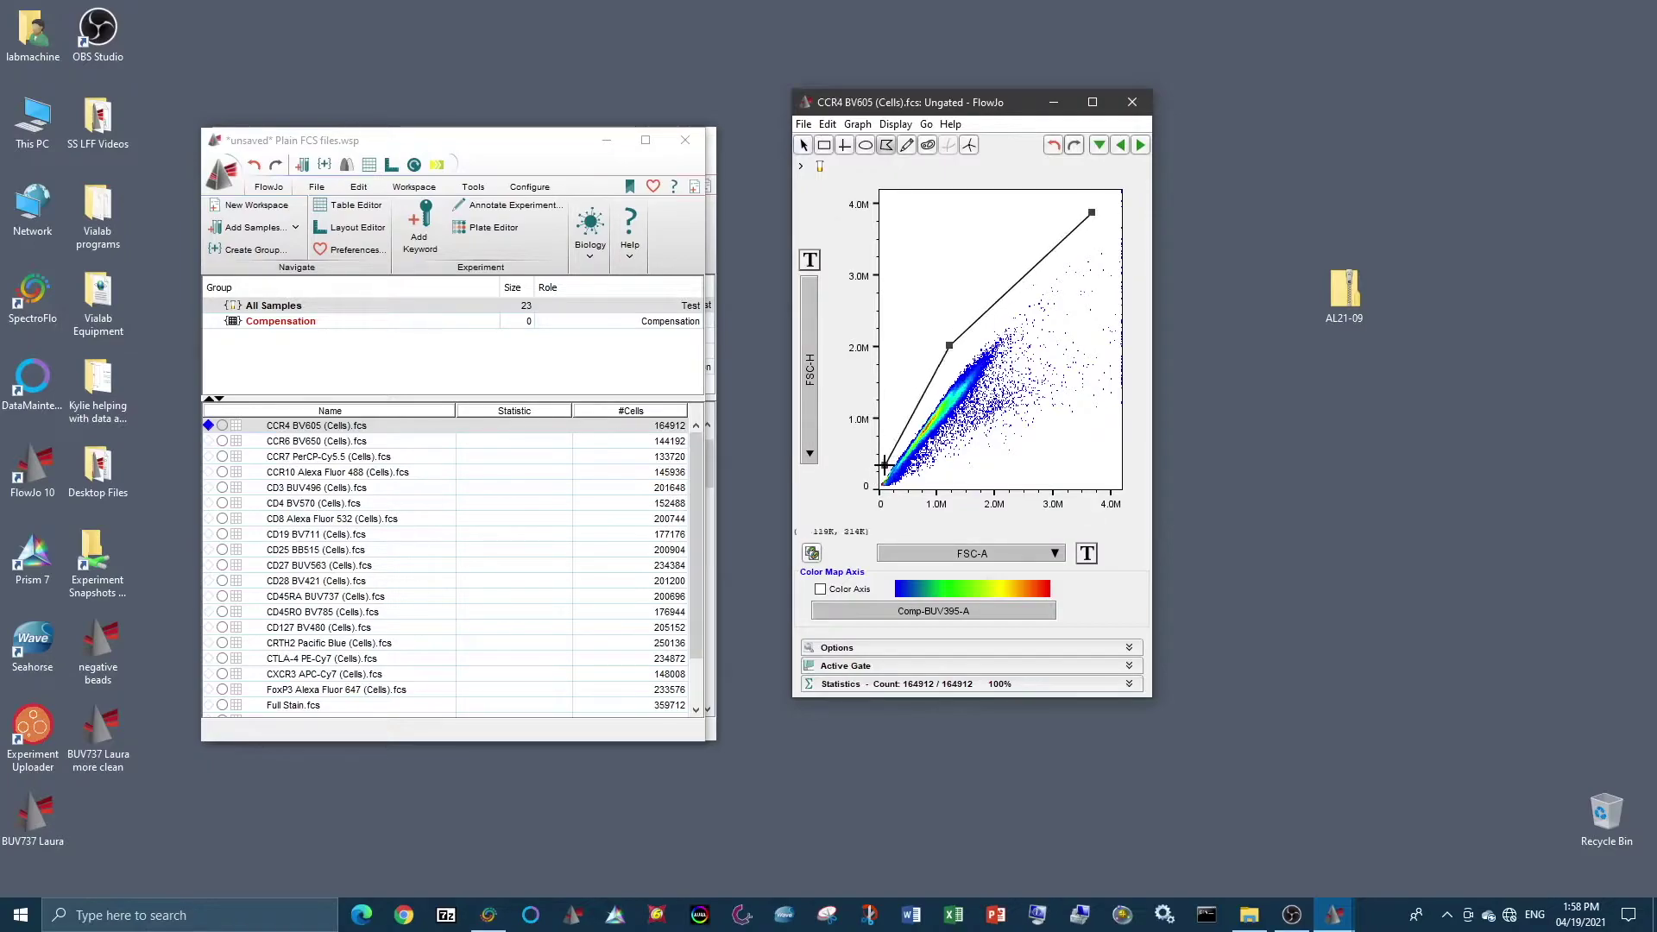
click(883, 469)
click(898, 488)
click(1087, 262)
click(1092, 214)
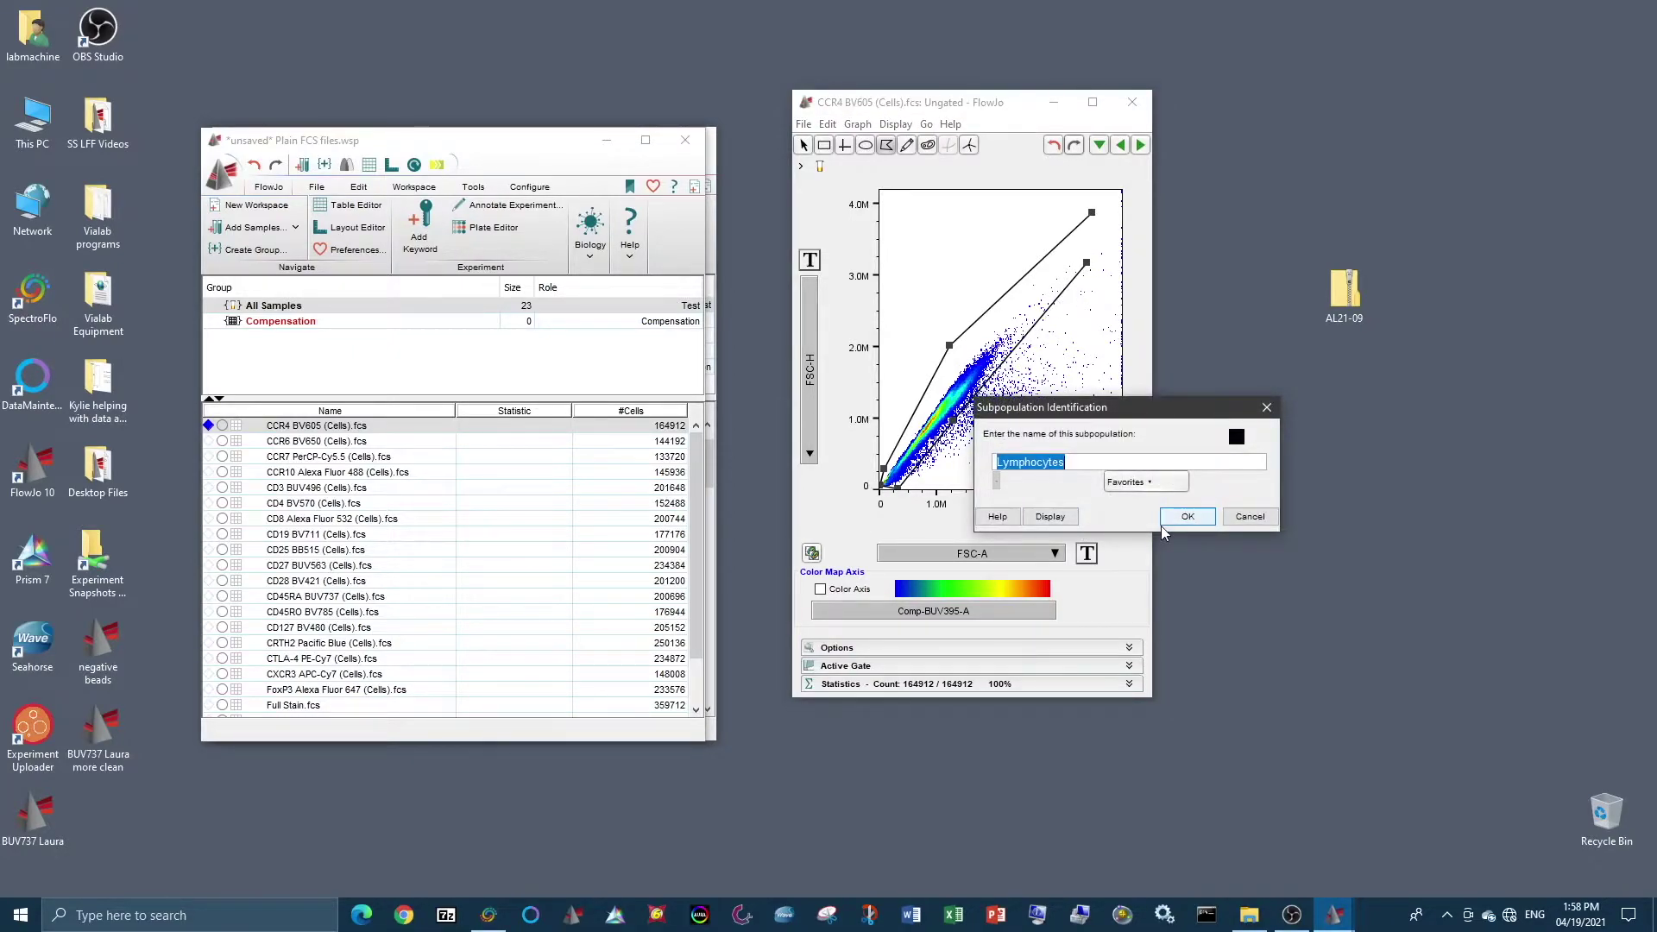
text(Sinlgets FSC)
key(Return)
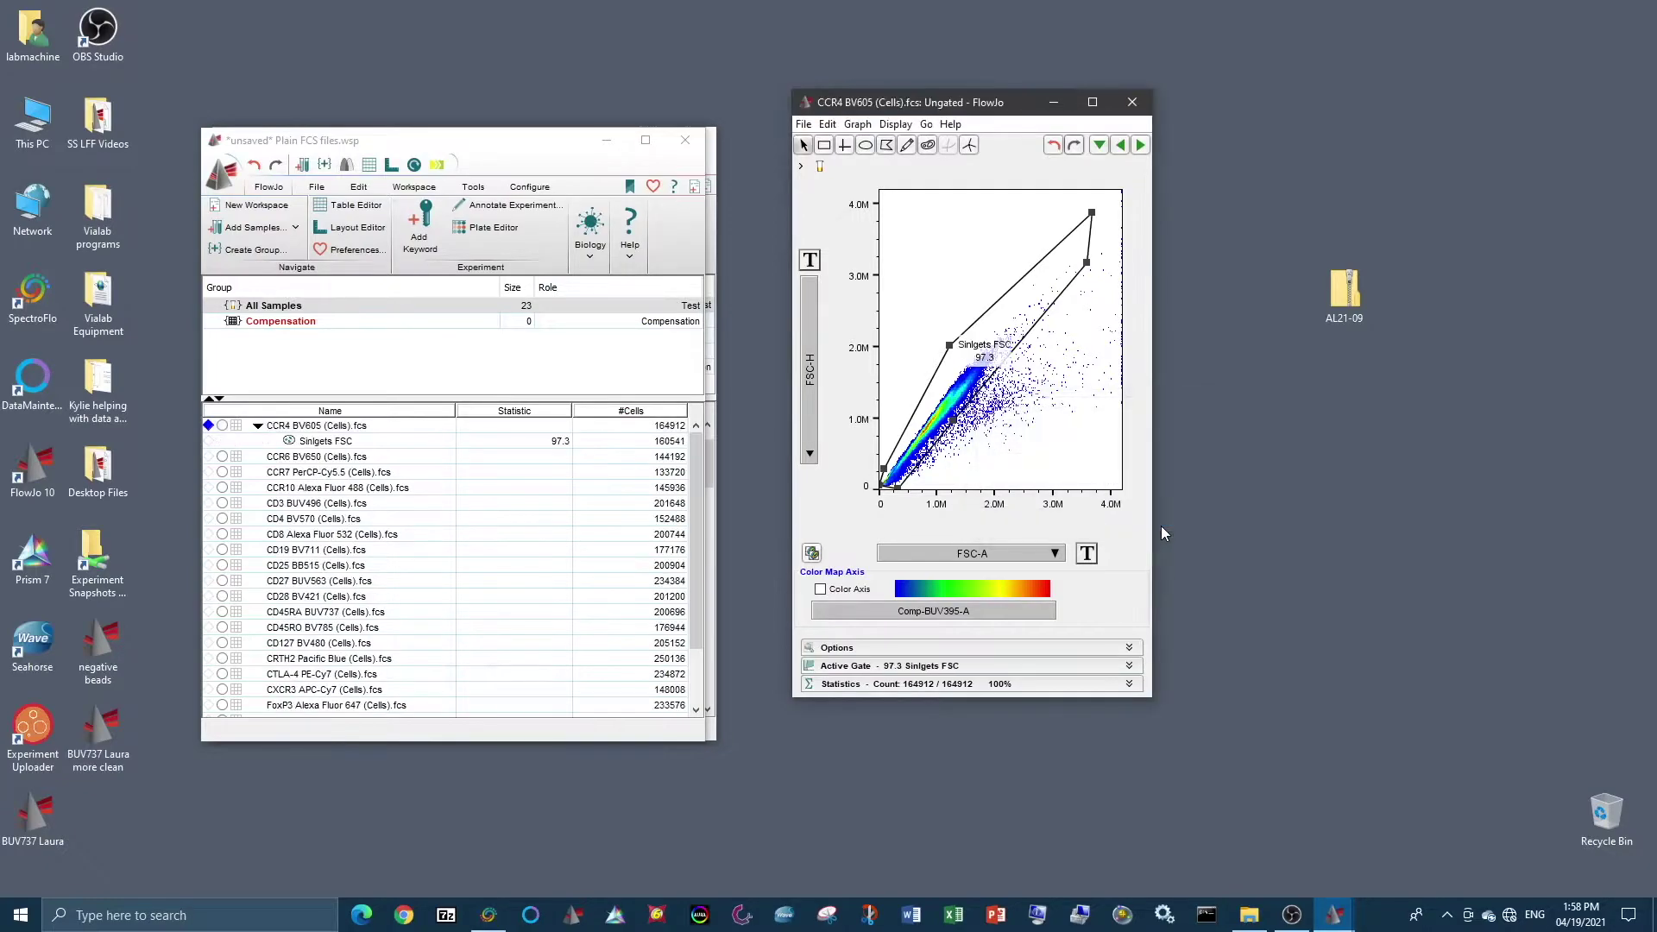
- Rename the gate to 'Singlets FSC' and display its 97.3% population
right_click(973, 354)
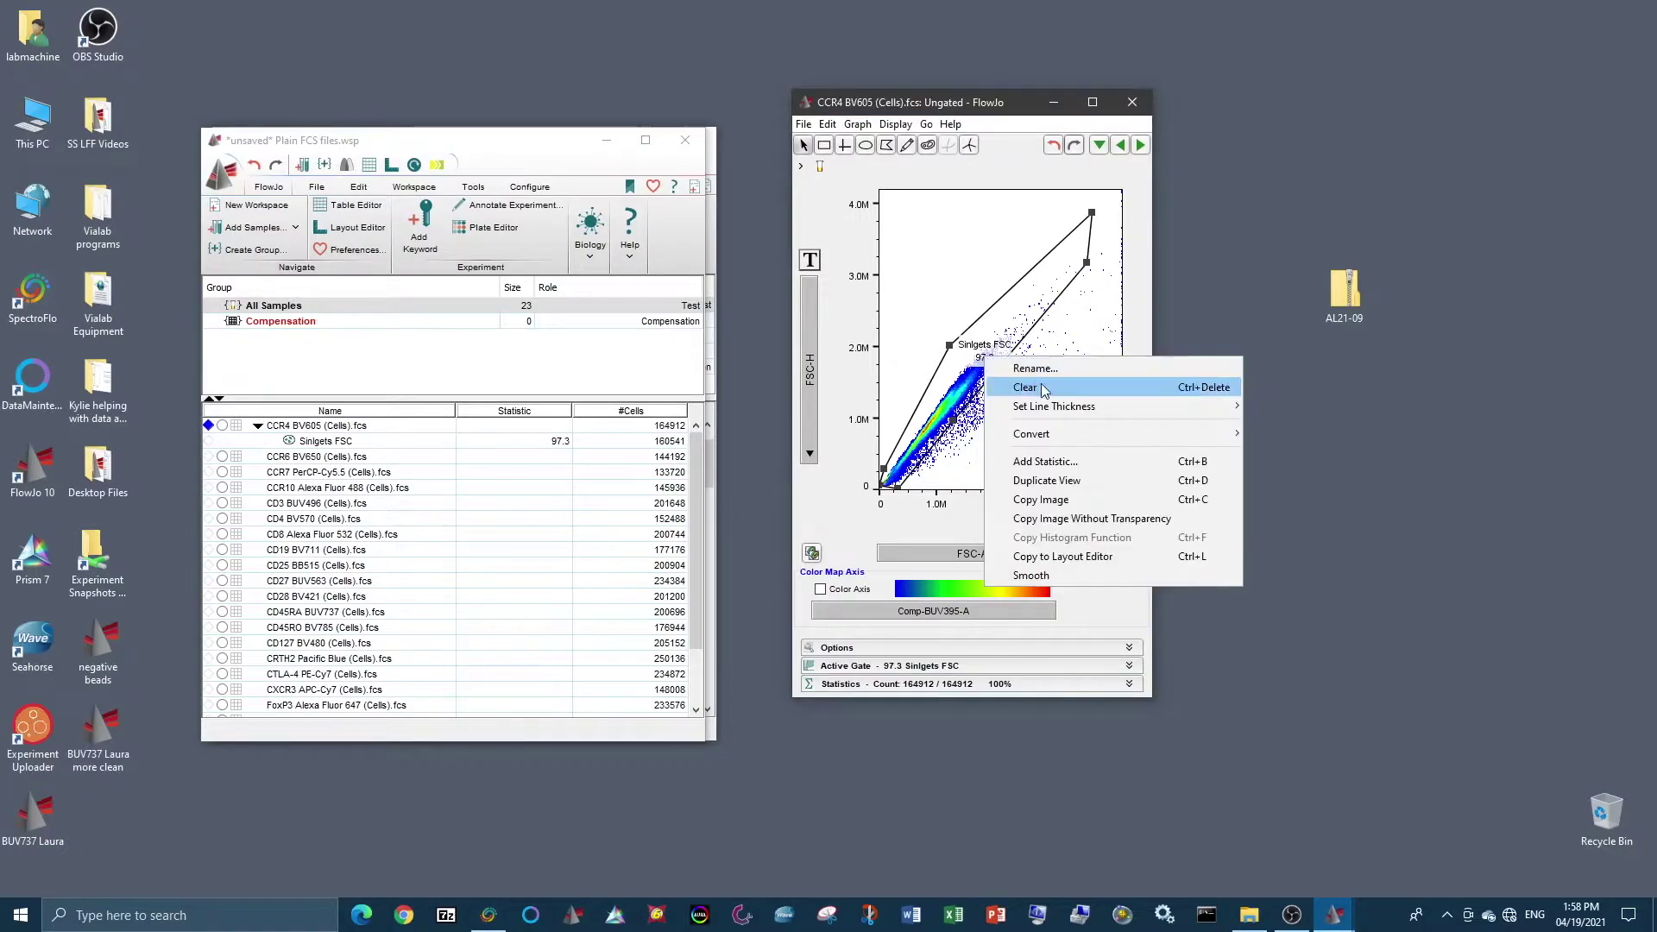
click(1033, 370)
click(1017, 463)
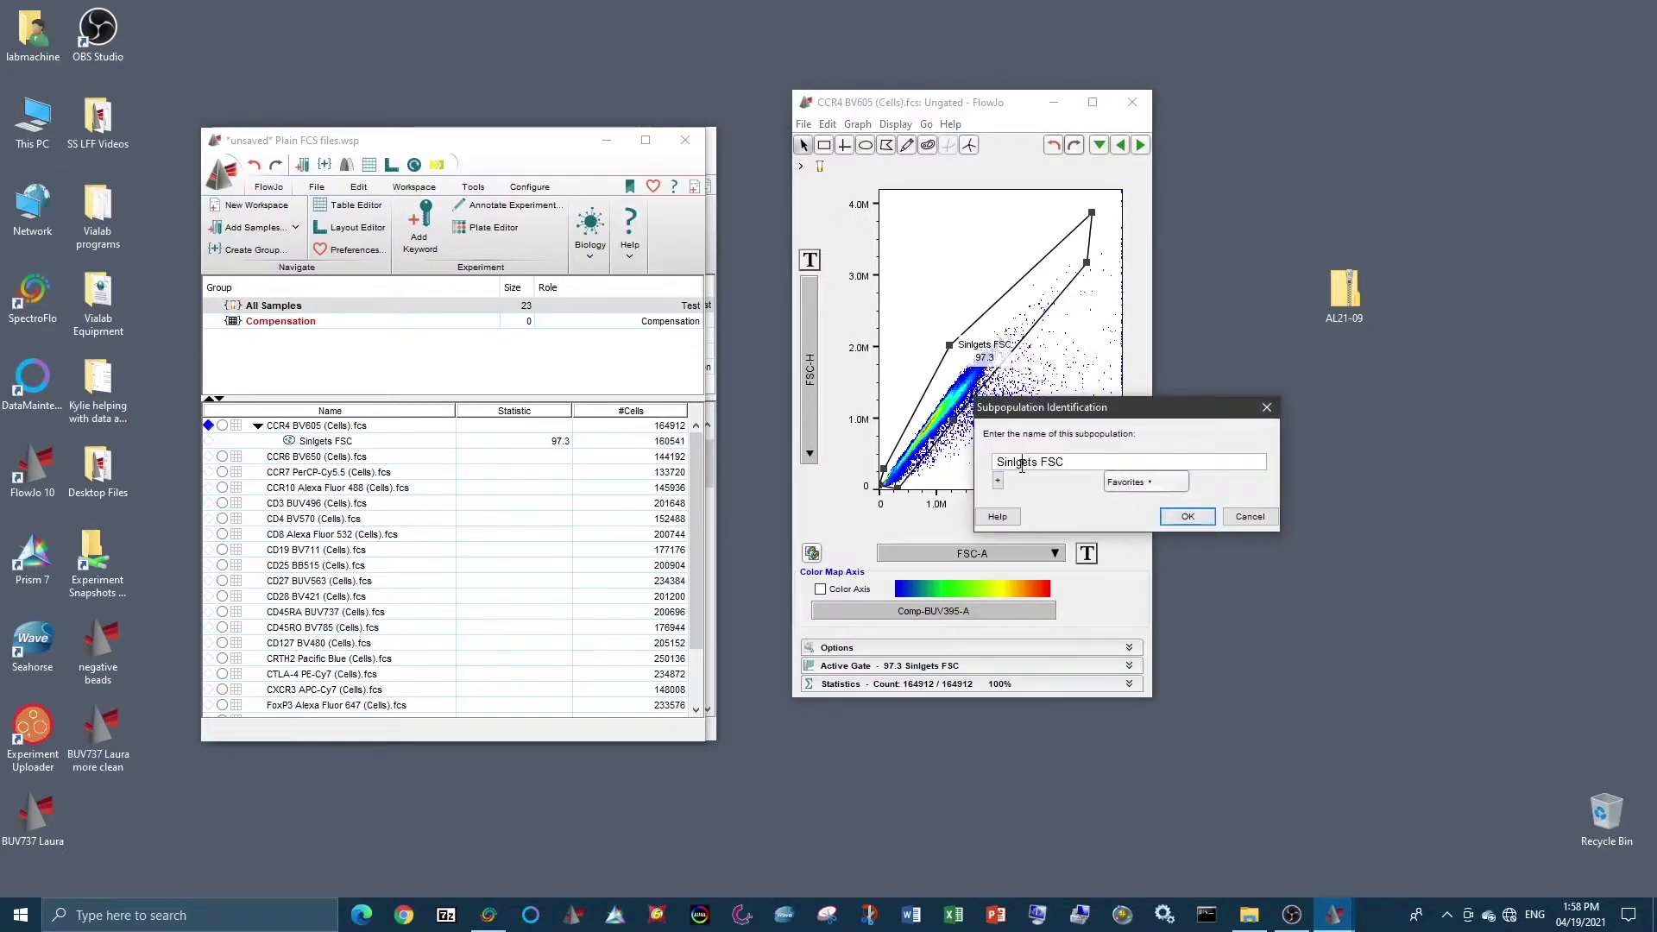
key(BackSpace)
text(l)
key(Return)
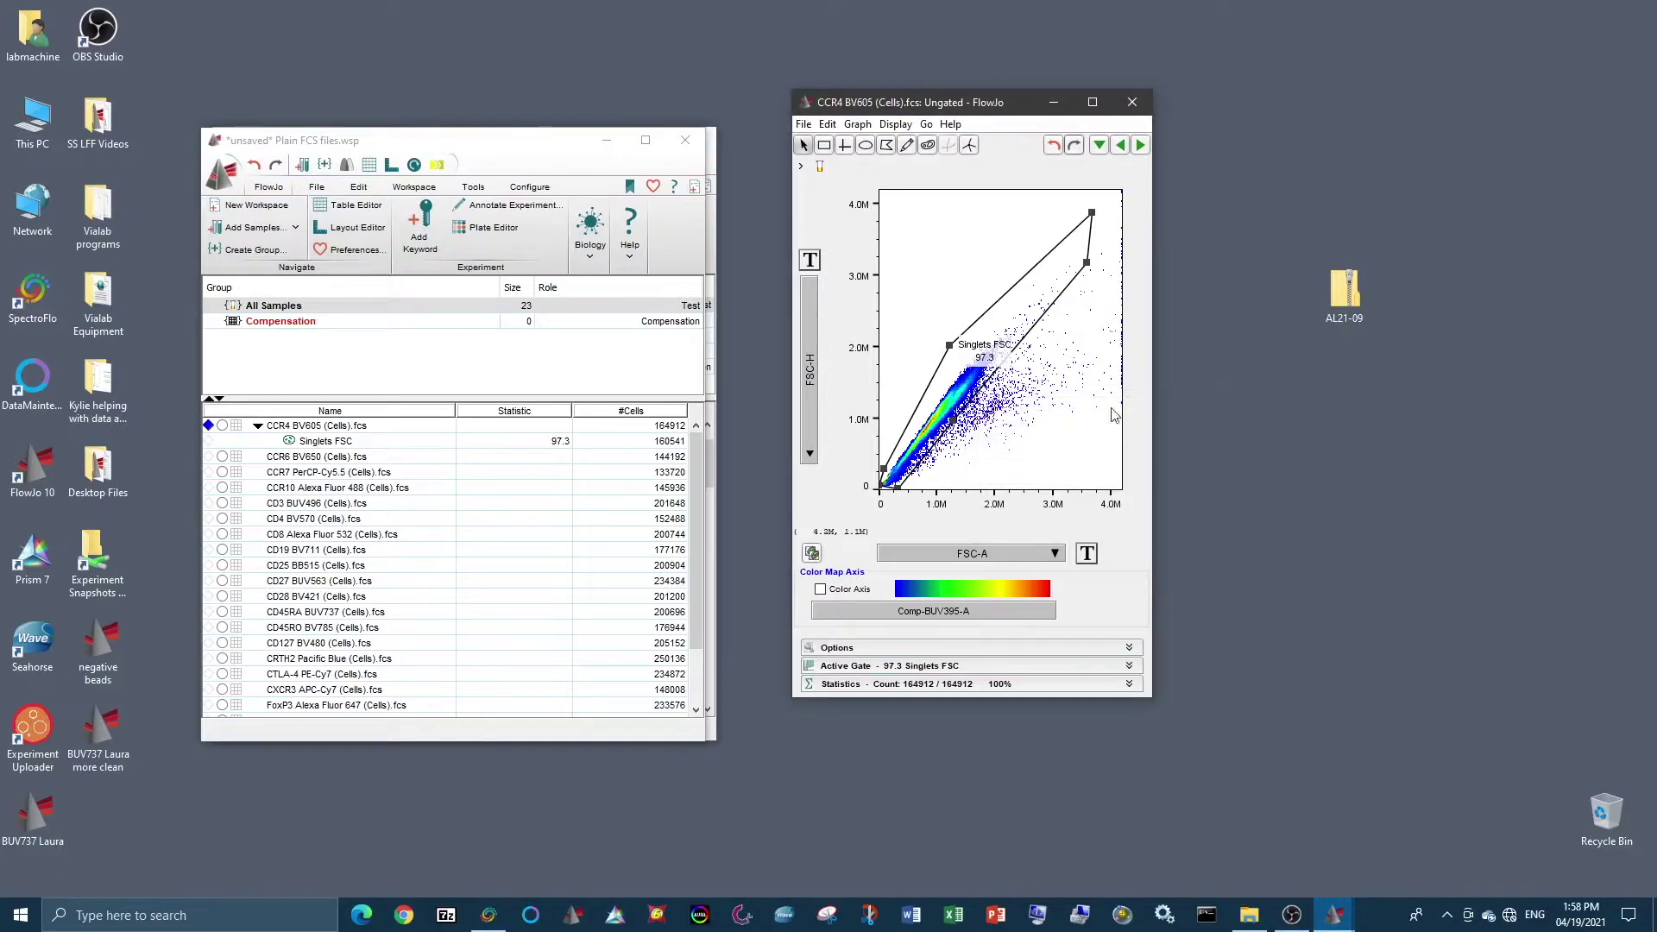
double_click(948, 393)
- Plot SSC-H against SSC-A for the Singlets FSC events
click(1014, 549)
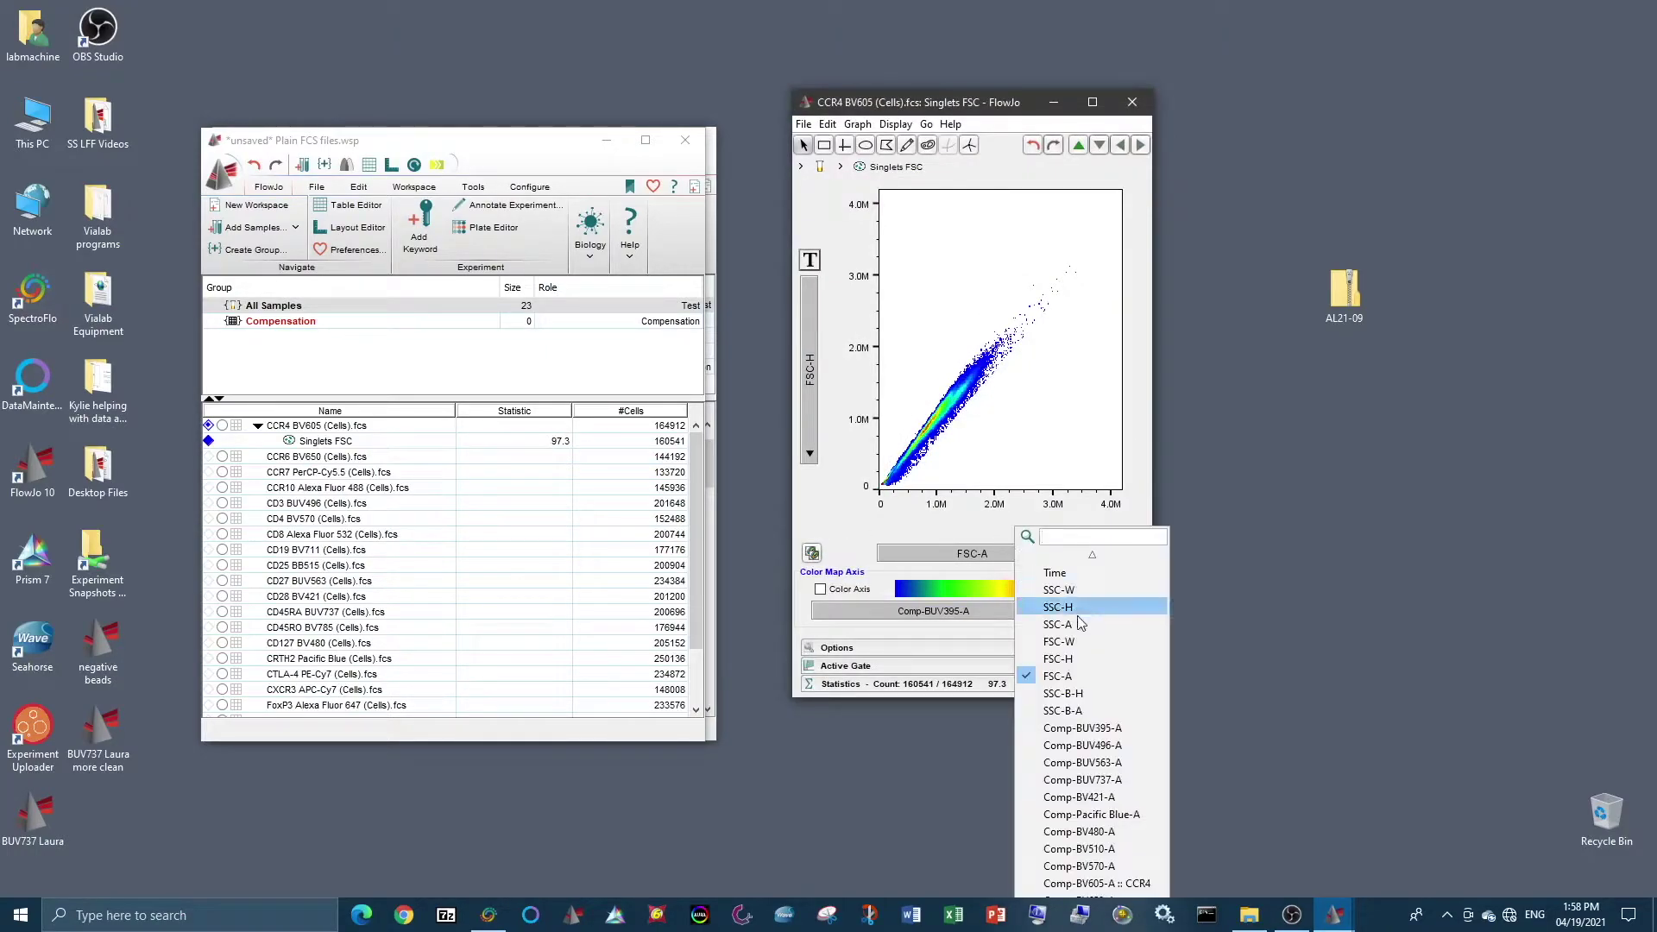
click(1043, 598)
click(816, 418)
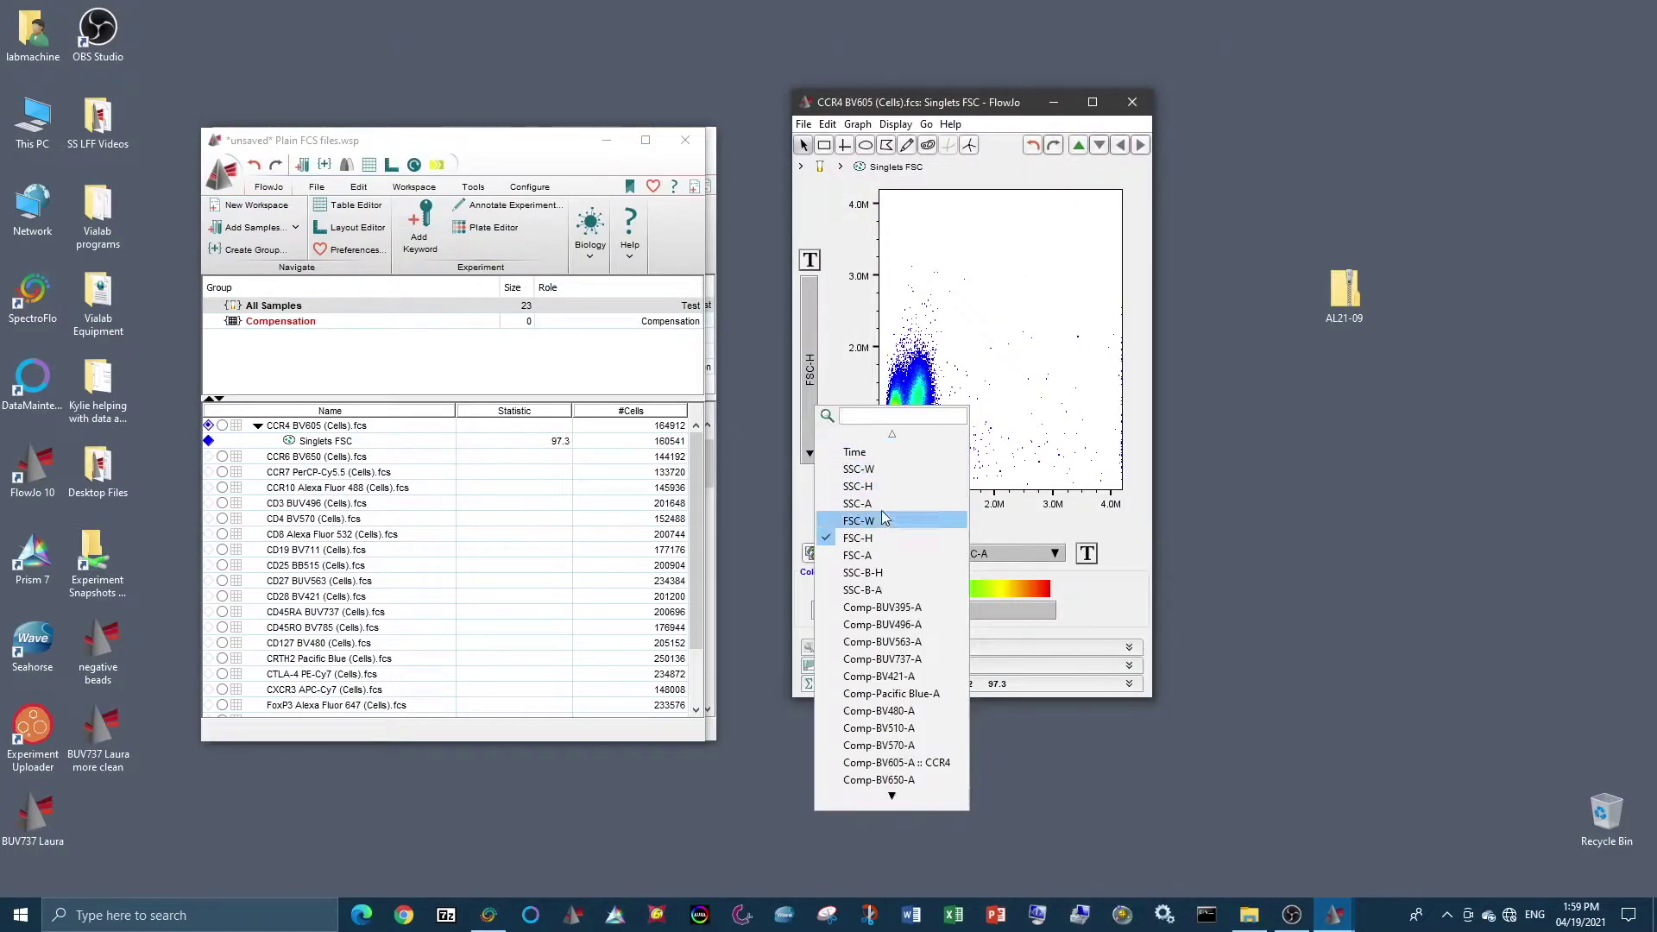
click(882, 488)
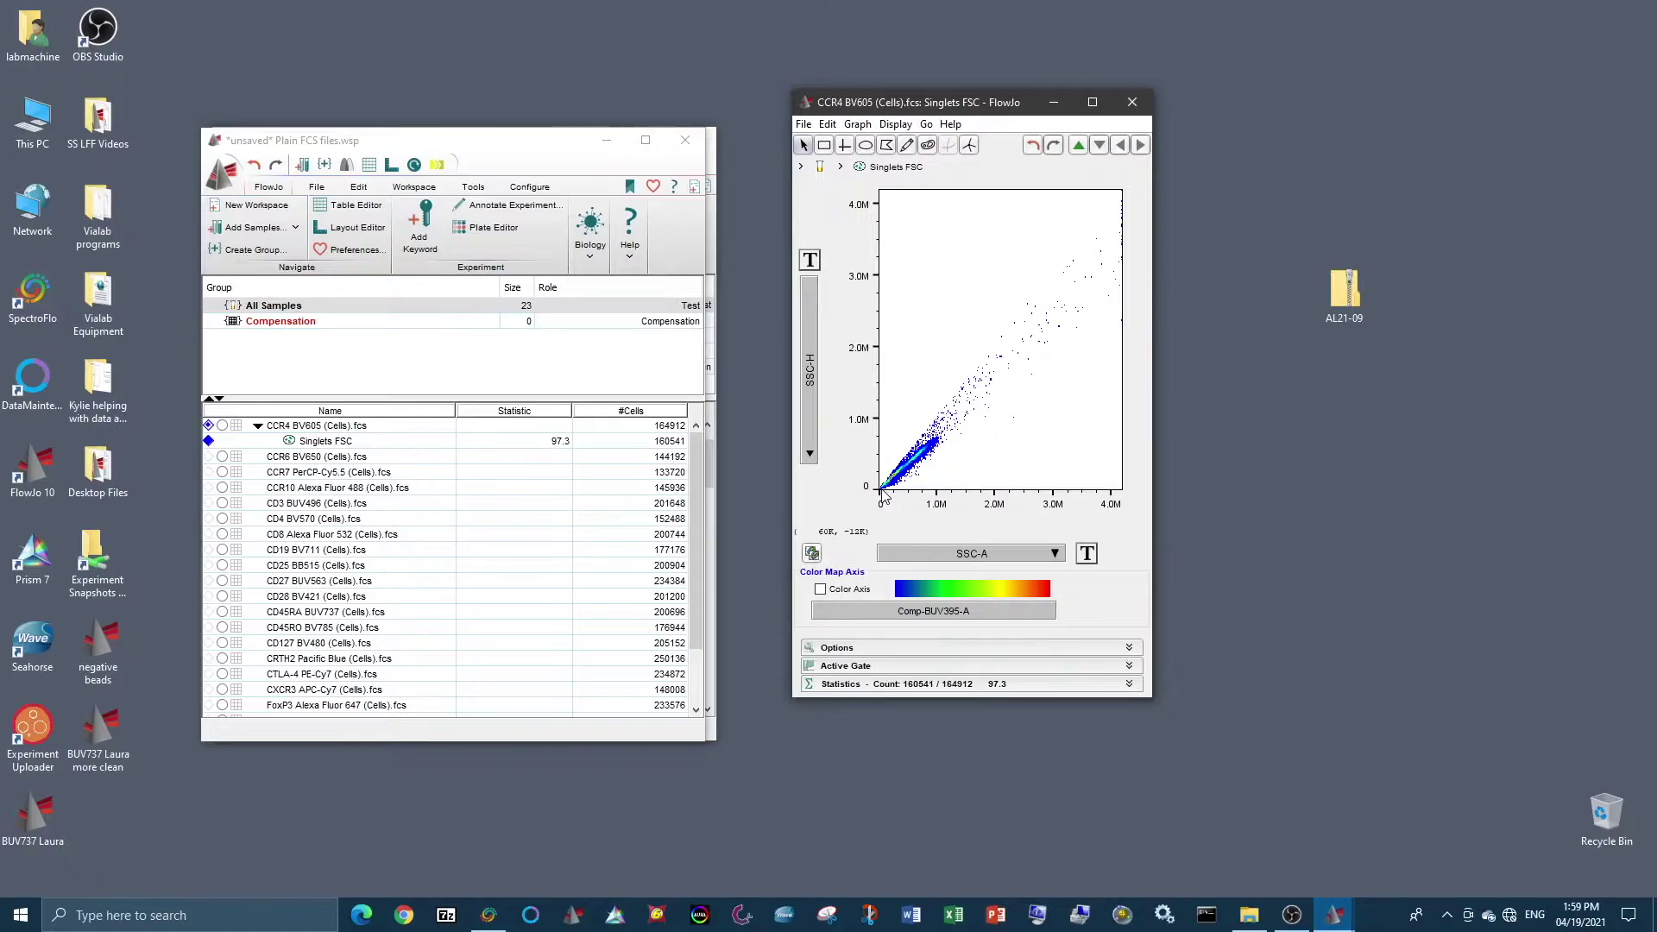
- Draw a polygon gate around the diagonal SSC cloud, keeping the name Single Cells
click(887, 145)
click(1029, 287)
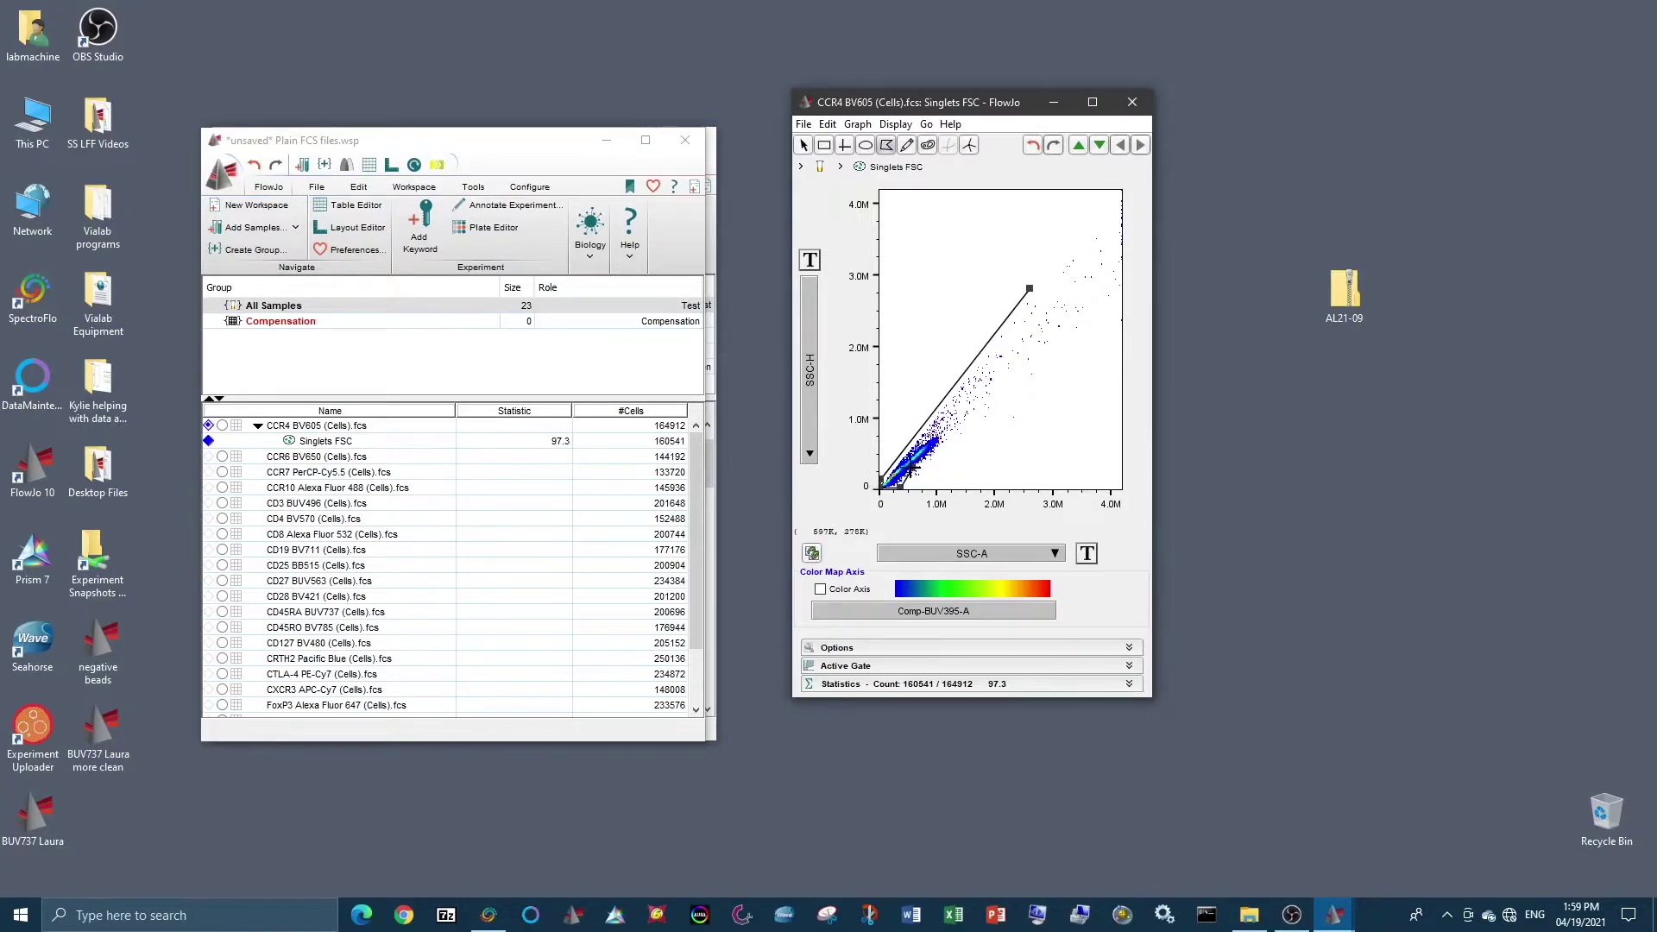
click(1004, 387)
click(1029, 371)
click(1117, 248)
click(1086, 228)
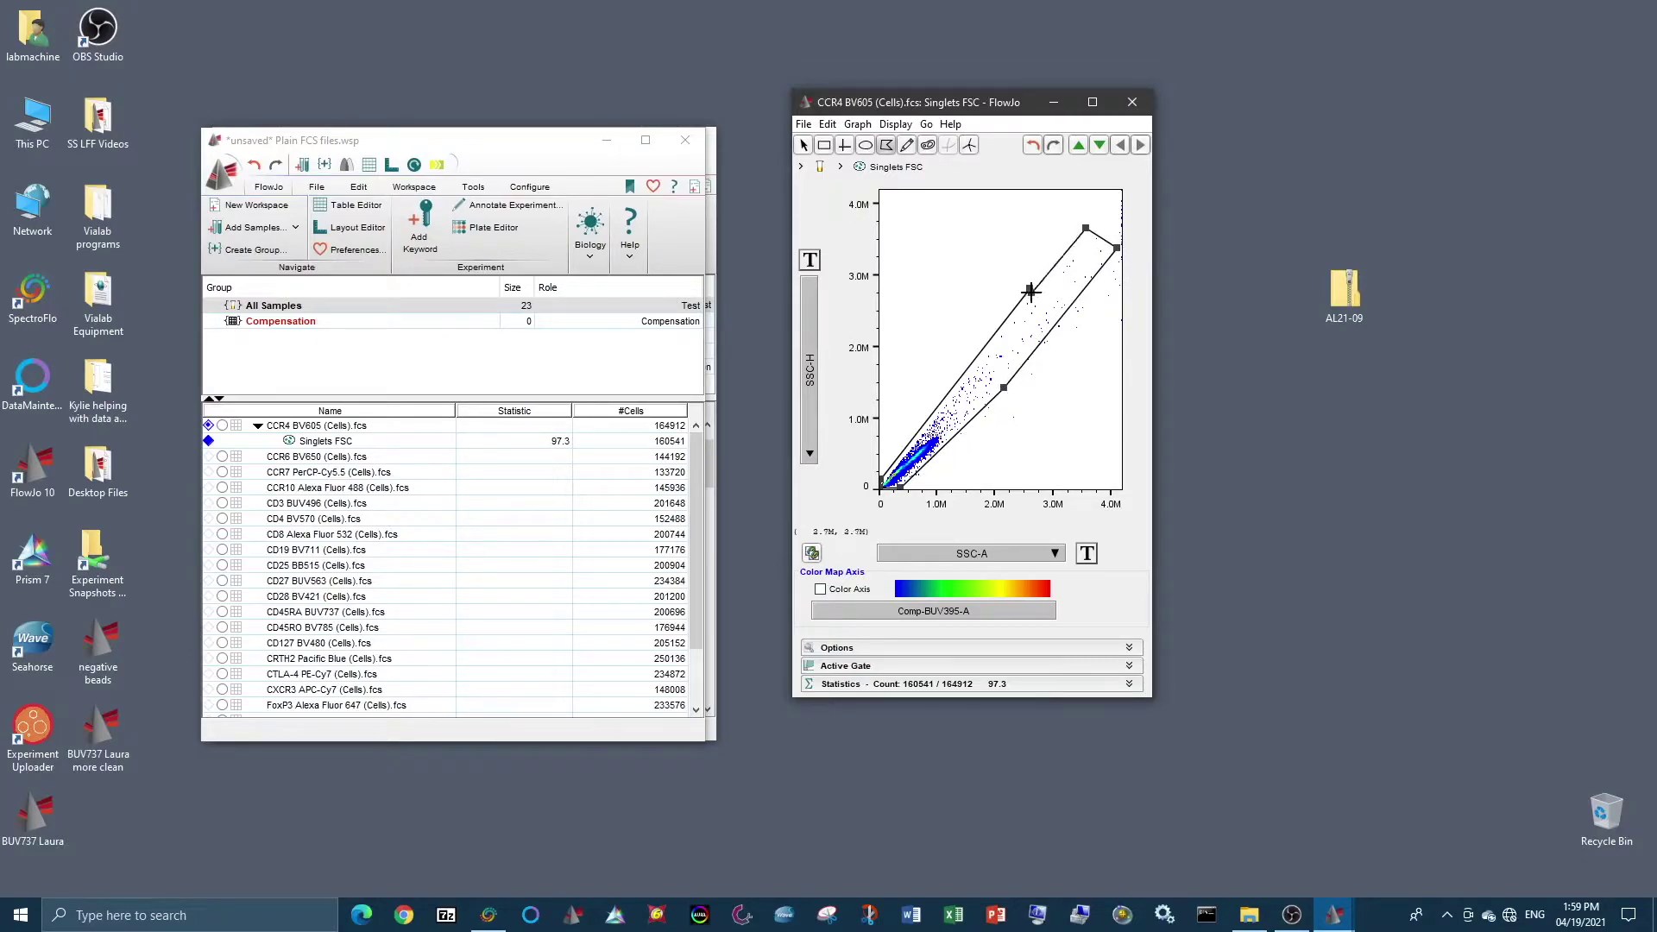
click(1029, 290)
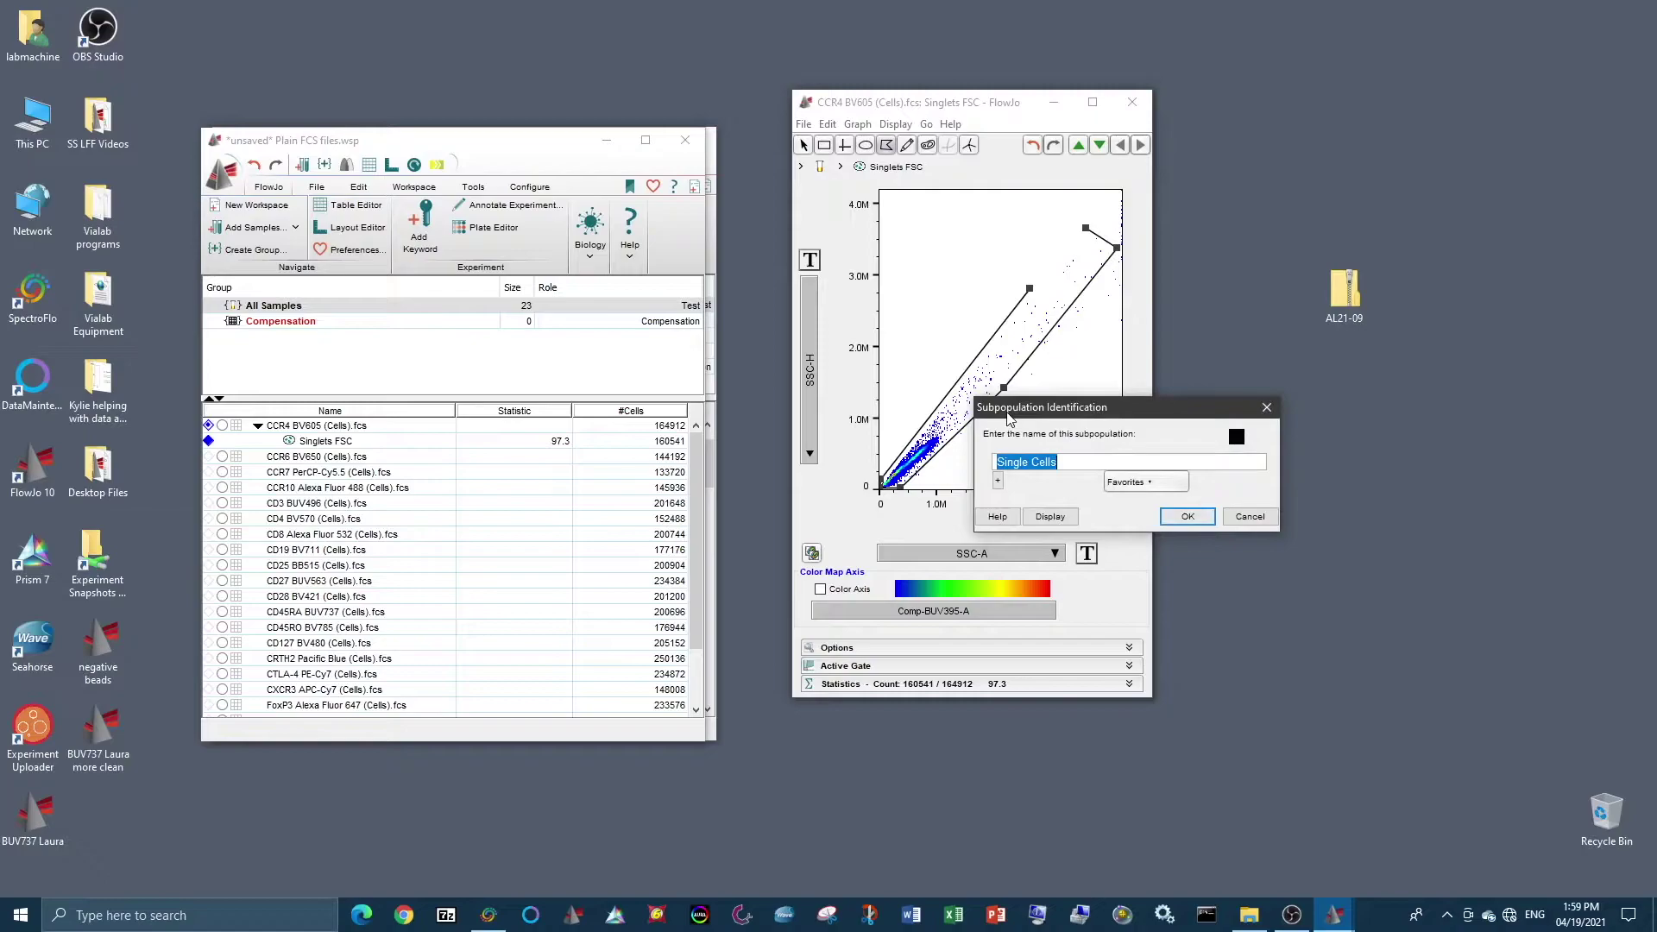
click(1188, 517)
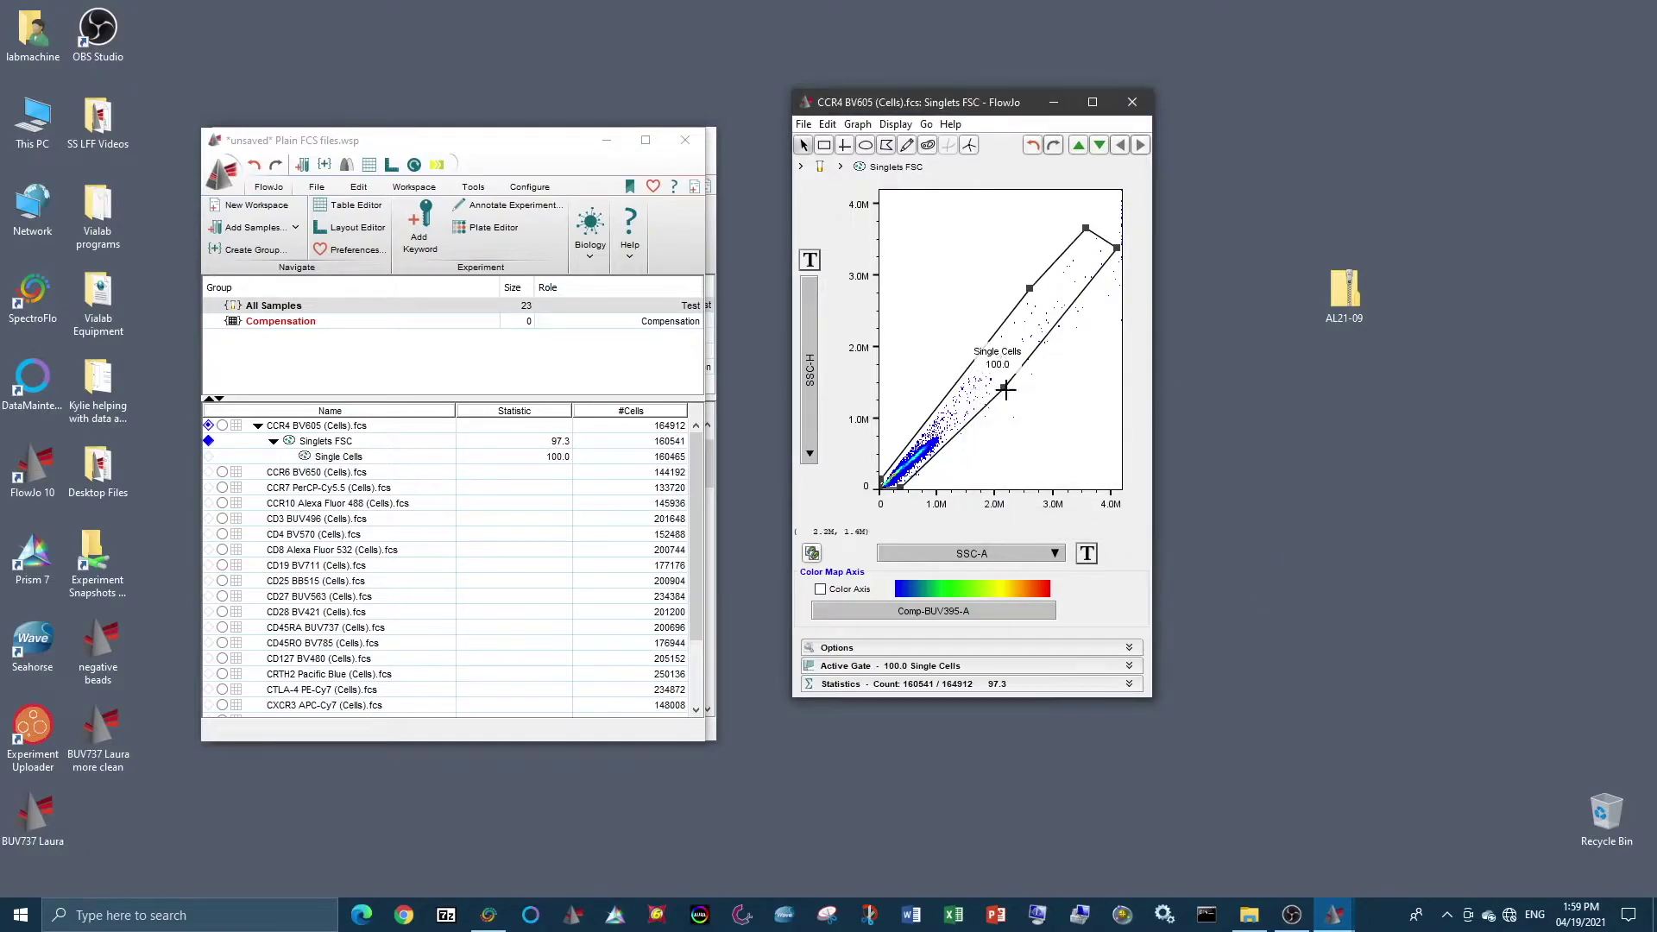
- Adjust the Single Cells gate vertices and display its 99.1% population
drag(1005, 391, 998, 379)
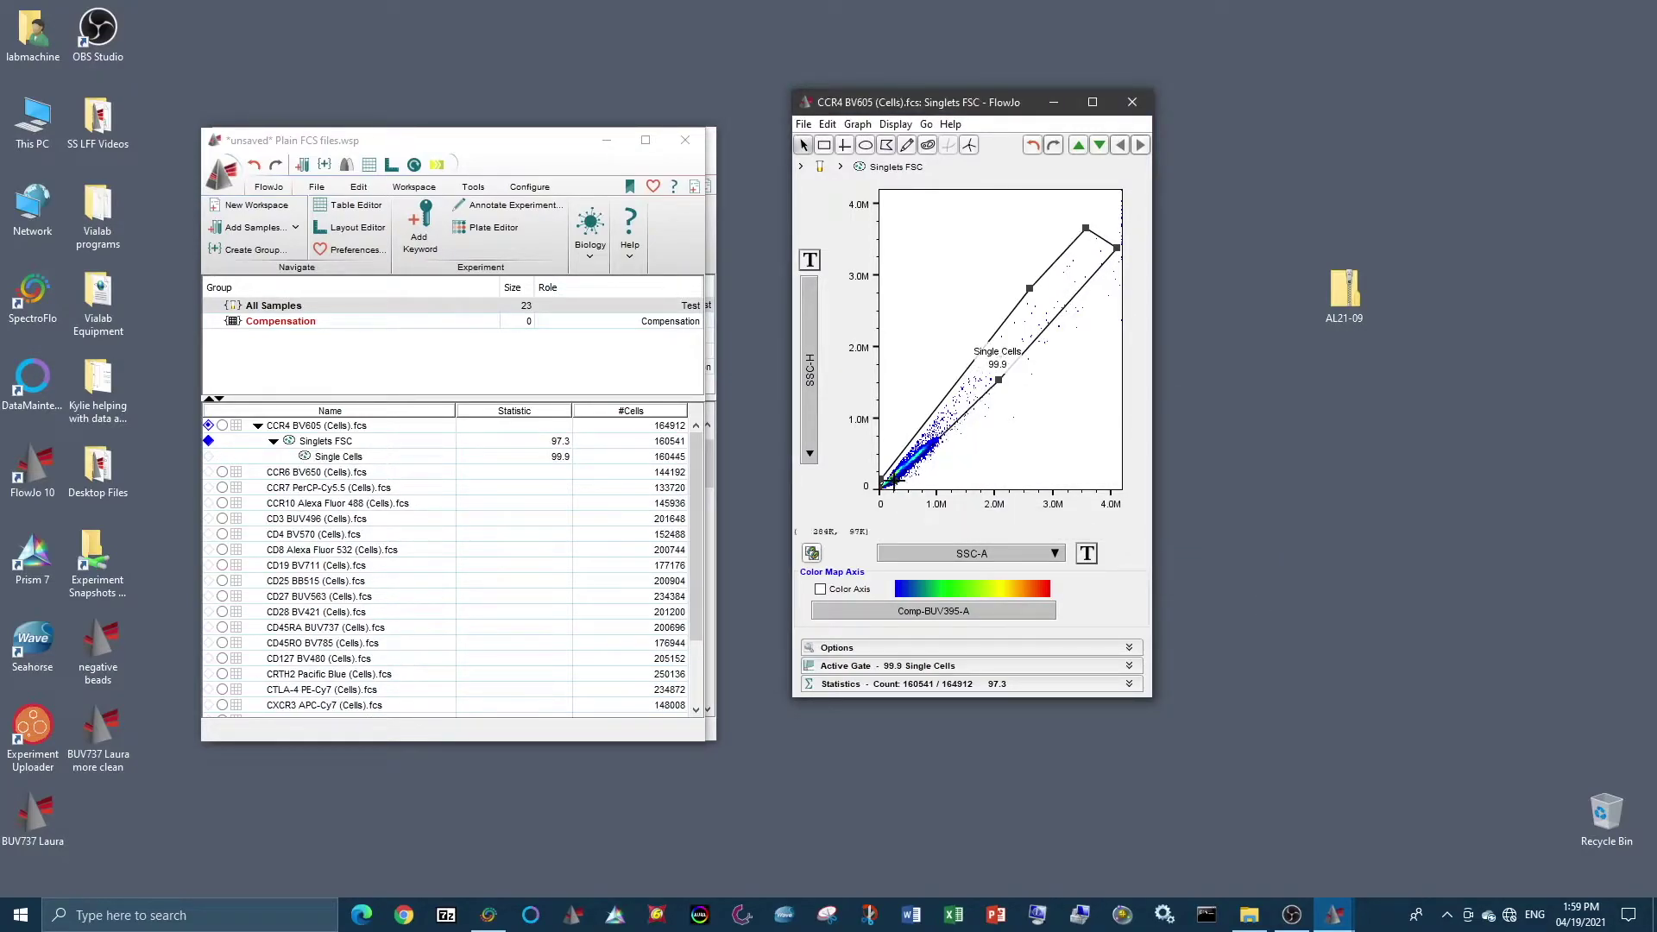
drag(890, 481, 895, 483)
drag(1035, 288, 1043, 296)
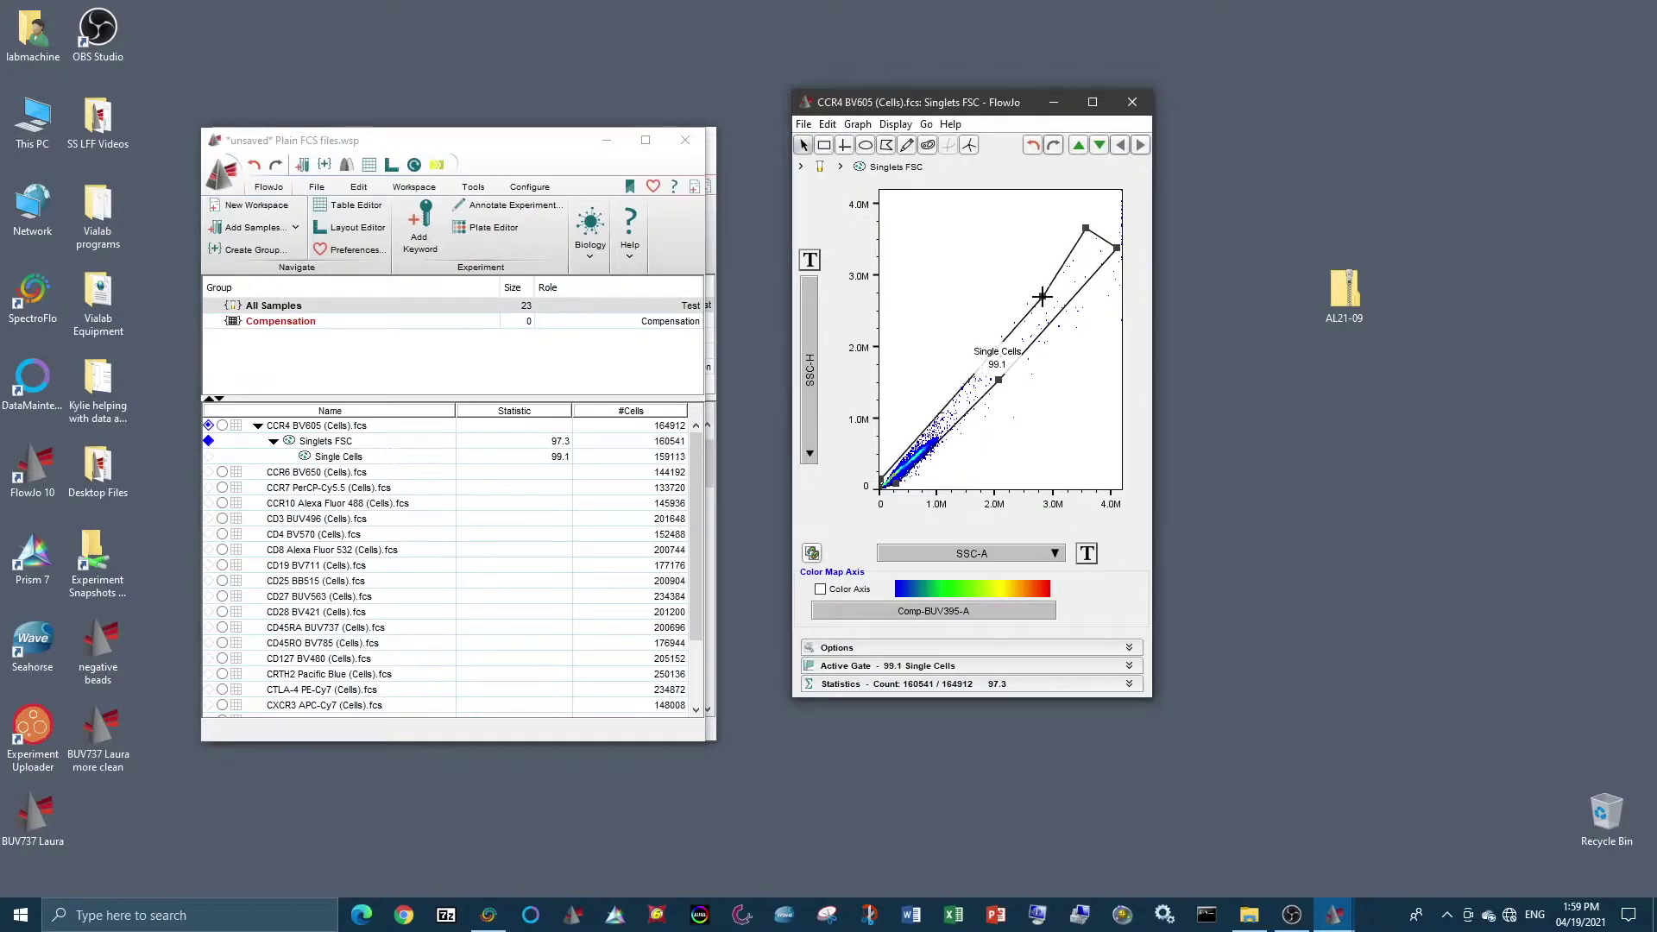
double_click(966, 399)
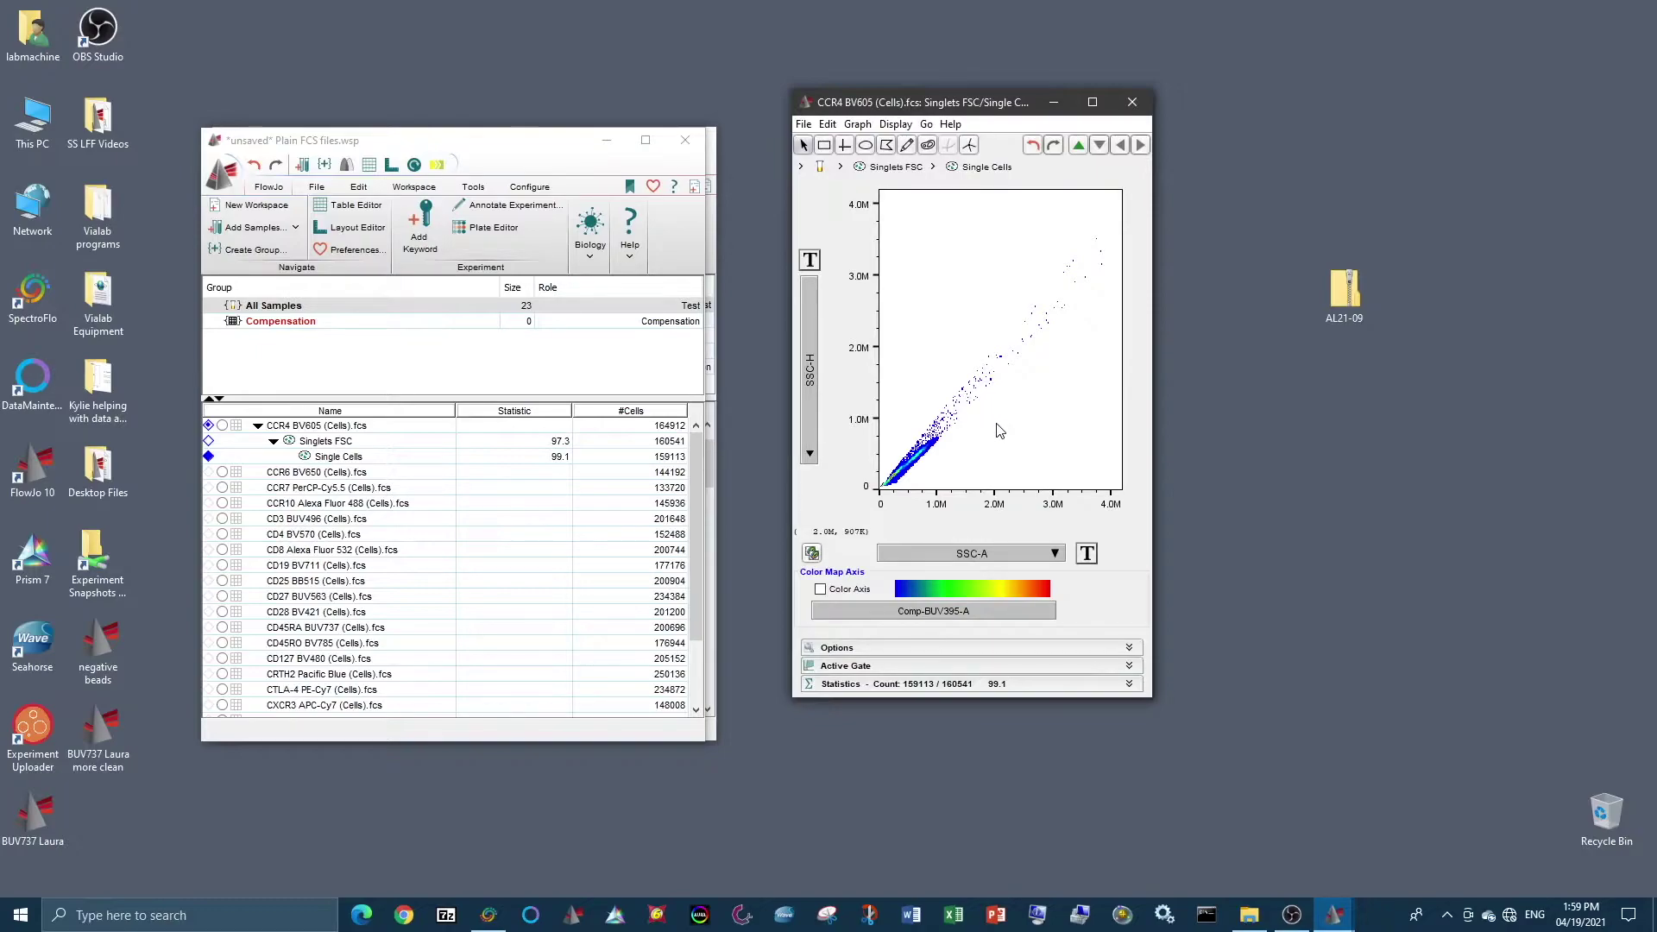
- Put Comp-Zombie NIR-A on the single-cell plot's x-axis
click(1055, 555)
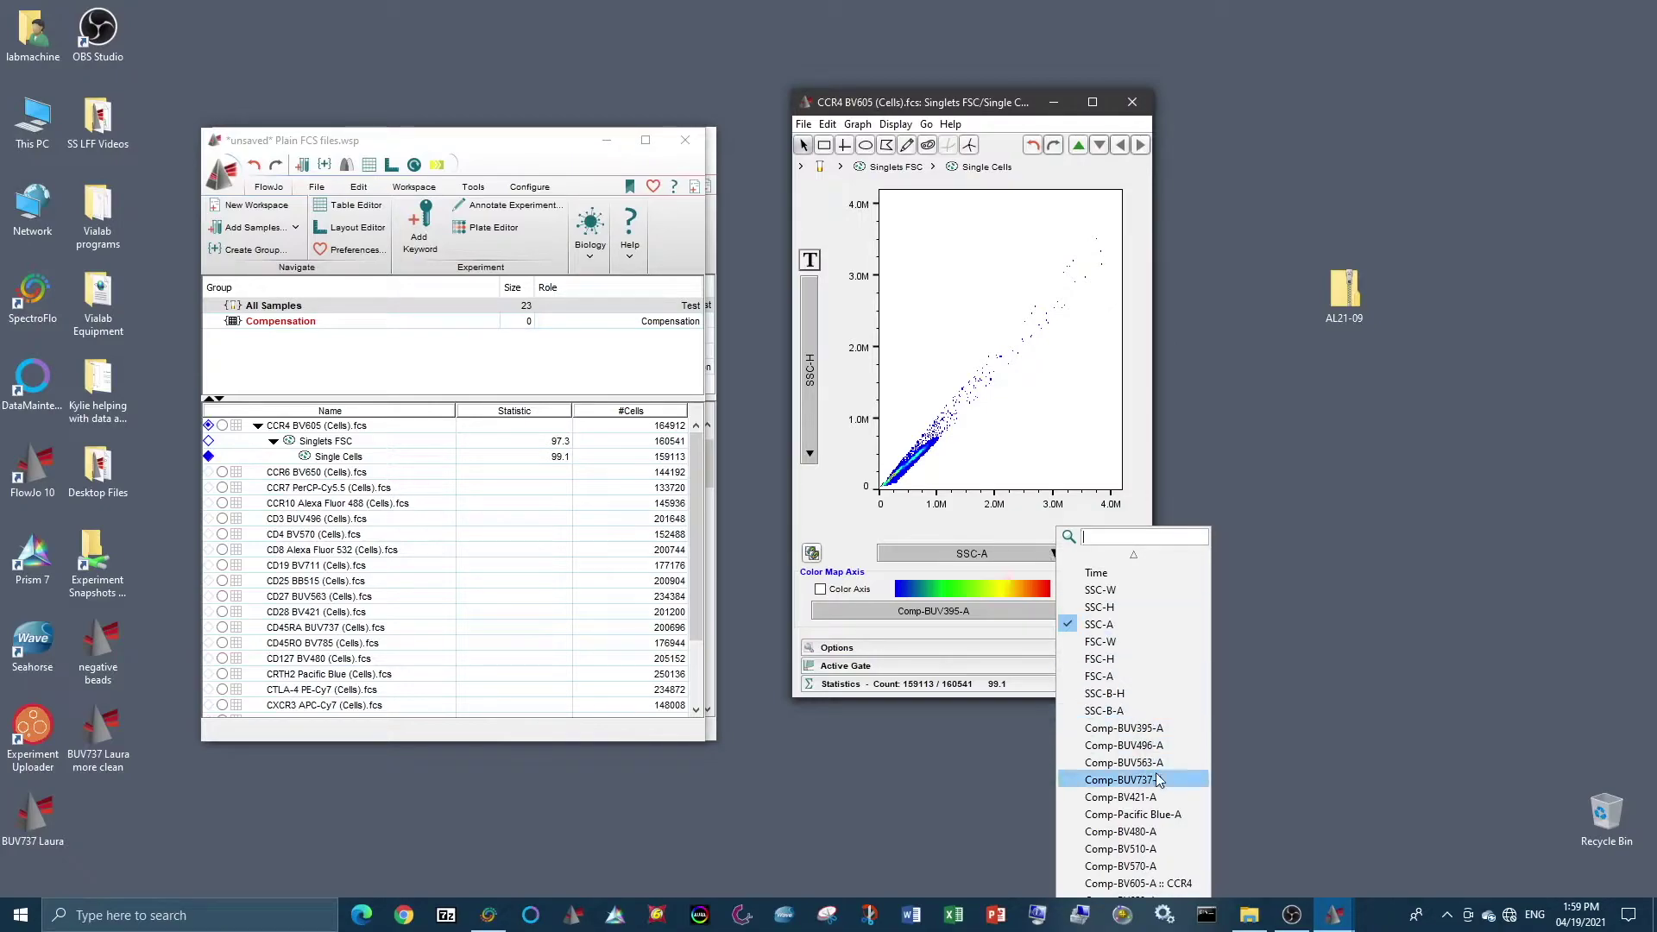
scroll(1158, 779, down, 2)
scroll(1158, 780, down, 3)
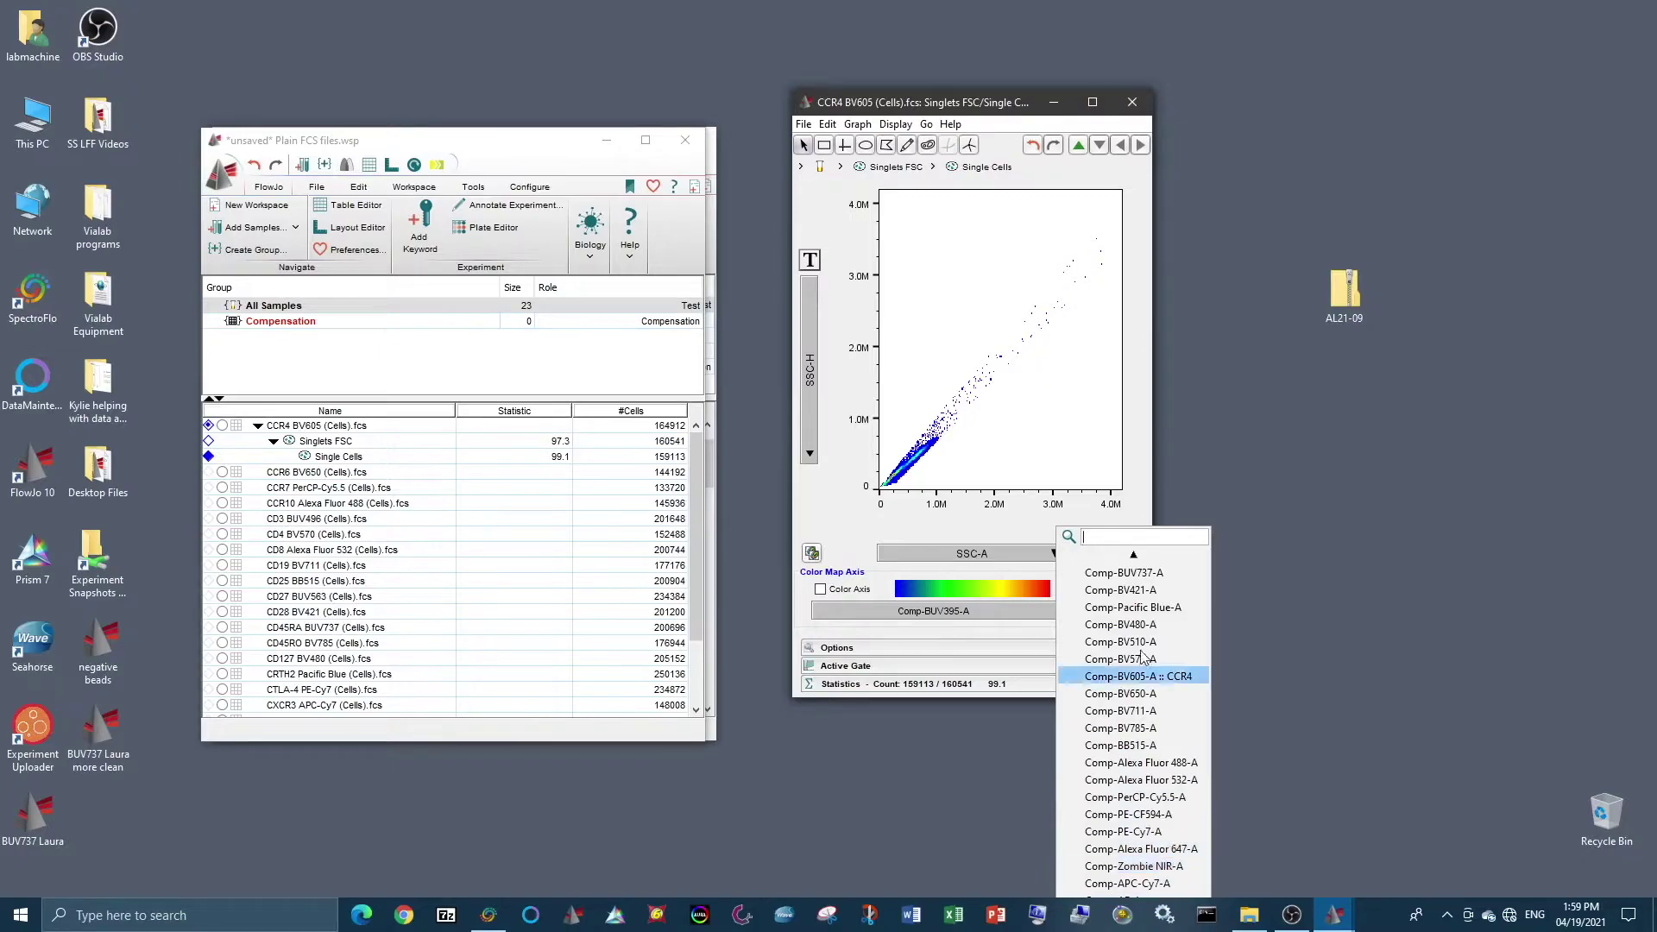
click(1176, 868)
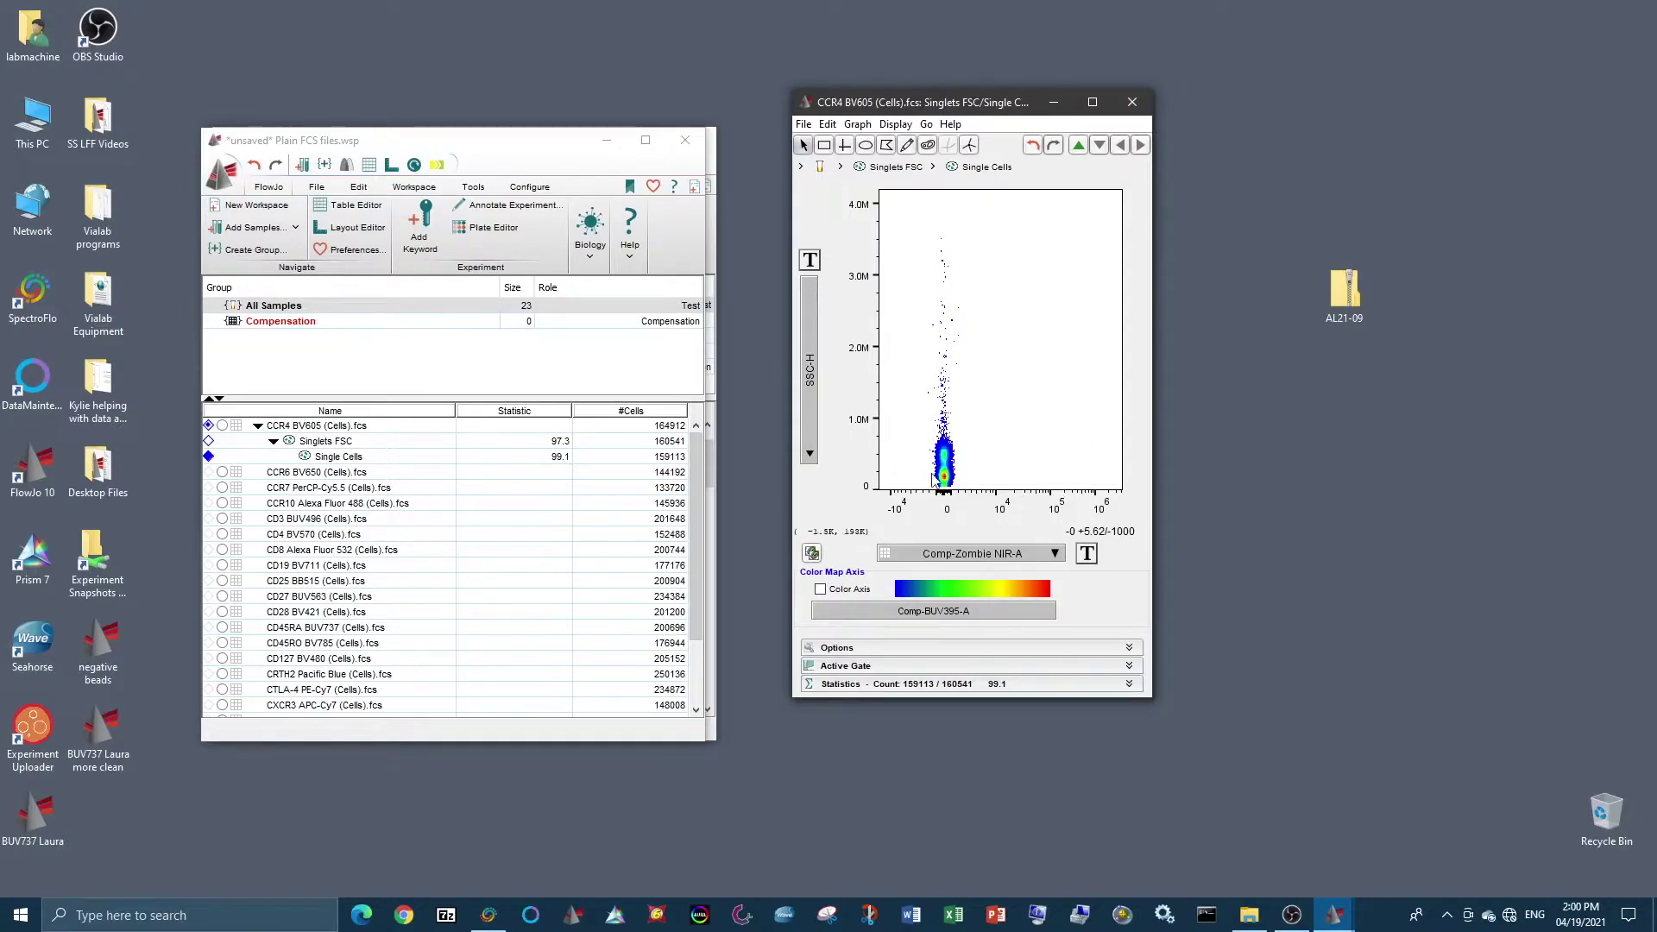
- Abandon the started gate and put FSC-A on the y-axis
click(887, 147)
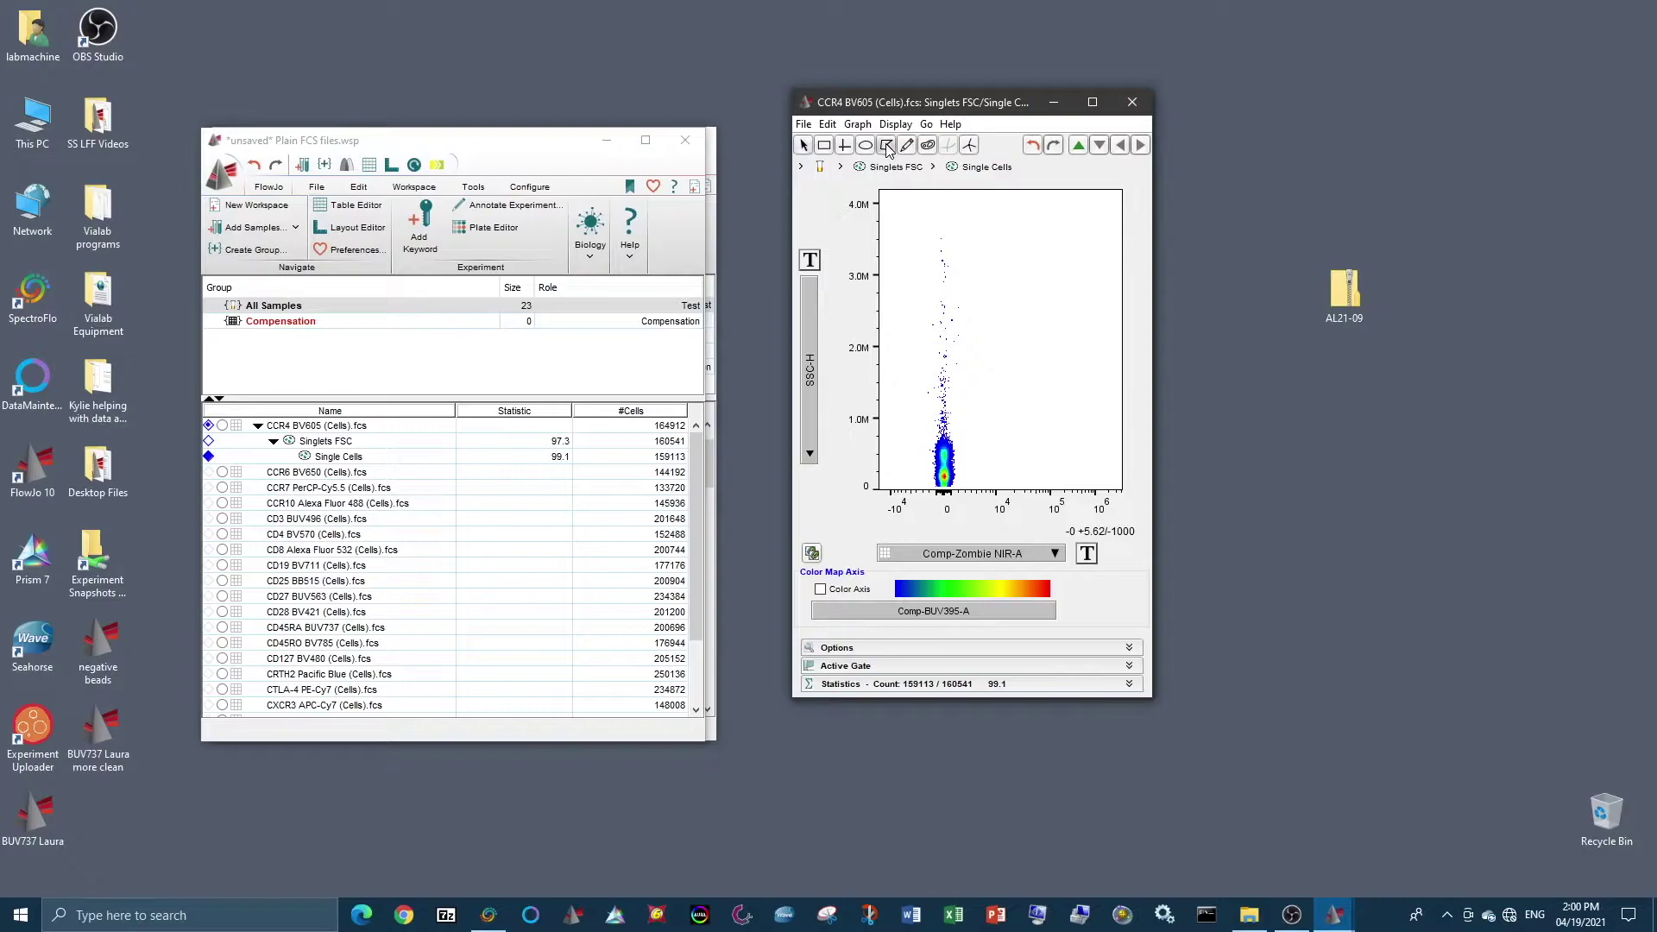
click(913, 221)
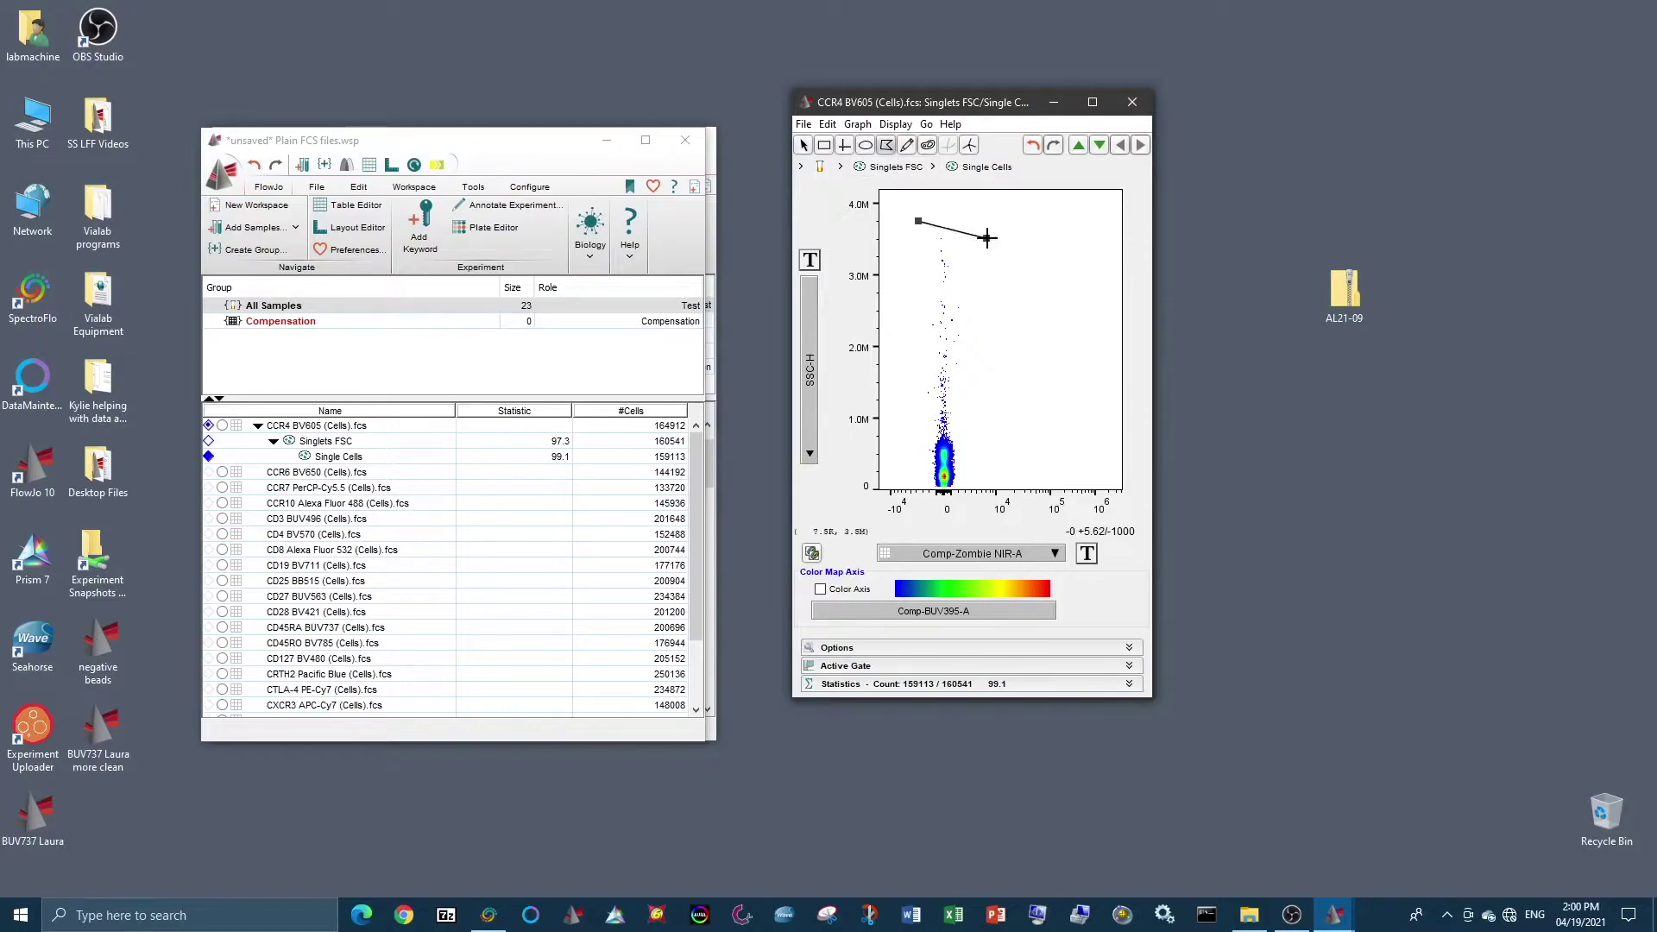
click(908, 228)
click(812, 324)
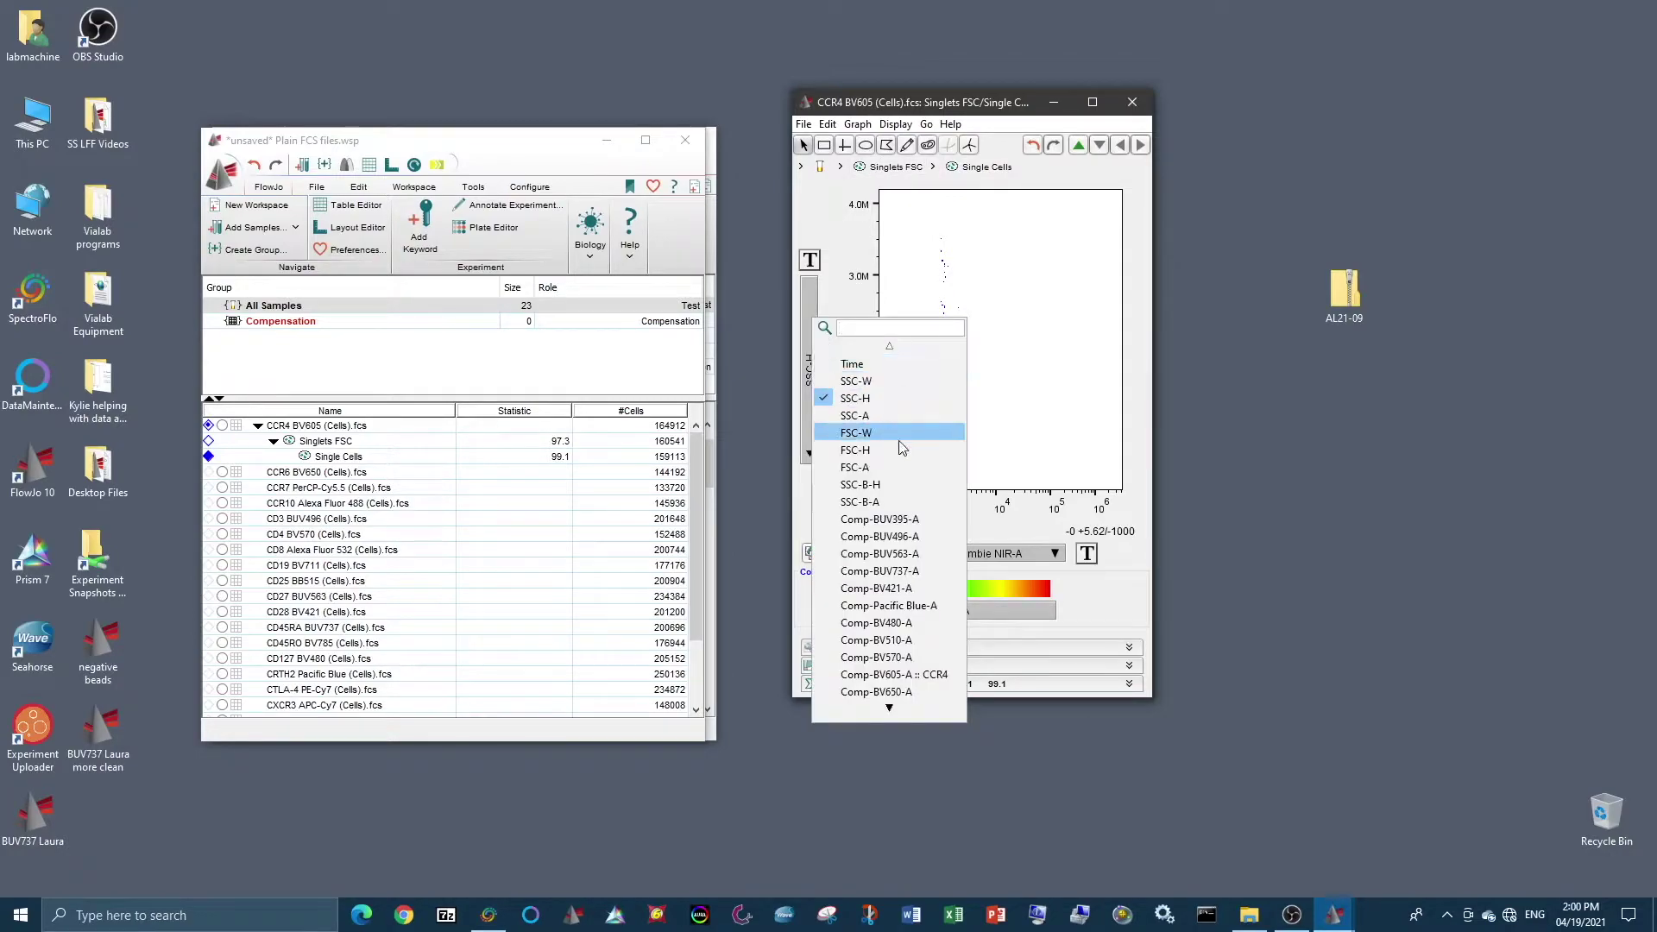
click(905, 464)
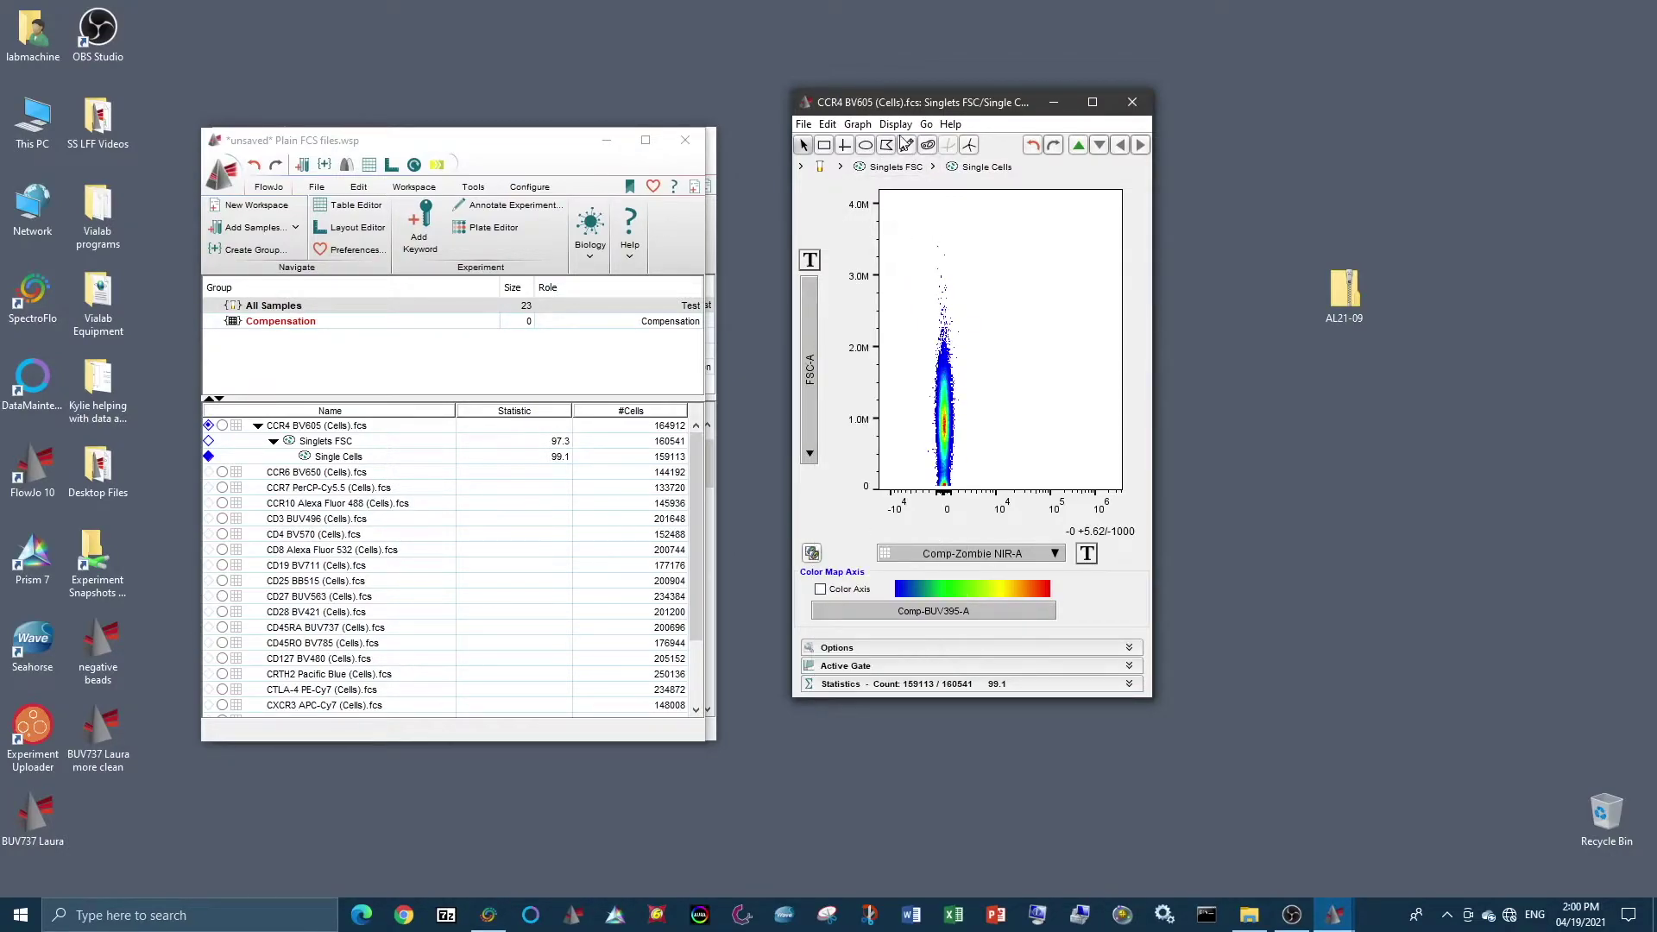
- Draw a polygon gate around the live cells and name it Live
click(886, 145)
click(928, 216)
click(999, 255)
click(1003, 352)
click(970, 441)
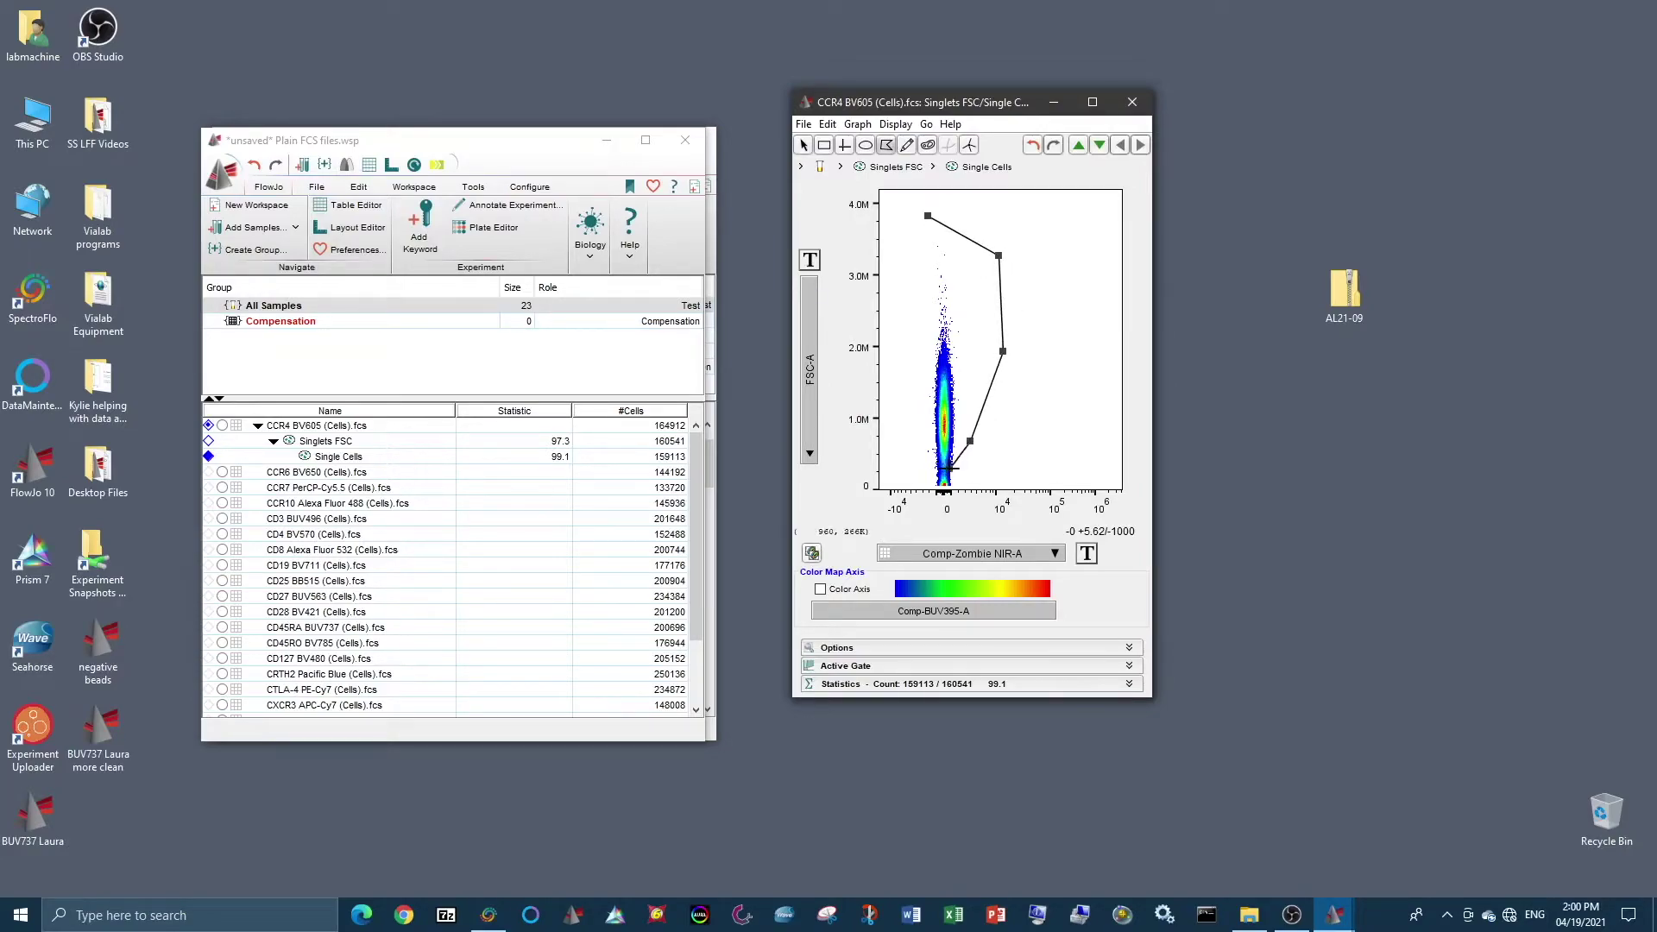
click(947, 467)
click(919, 463)
click(898, 236)
click(928, 216)
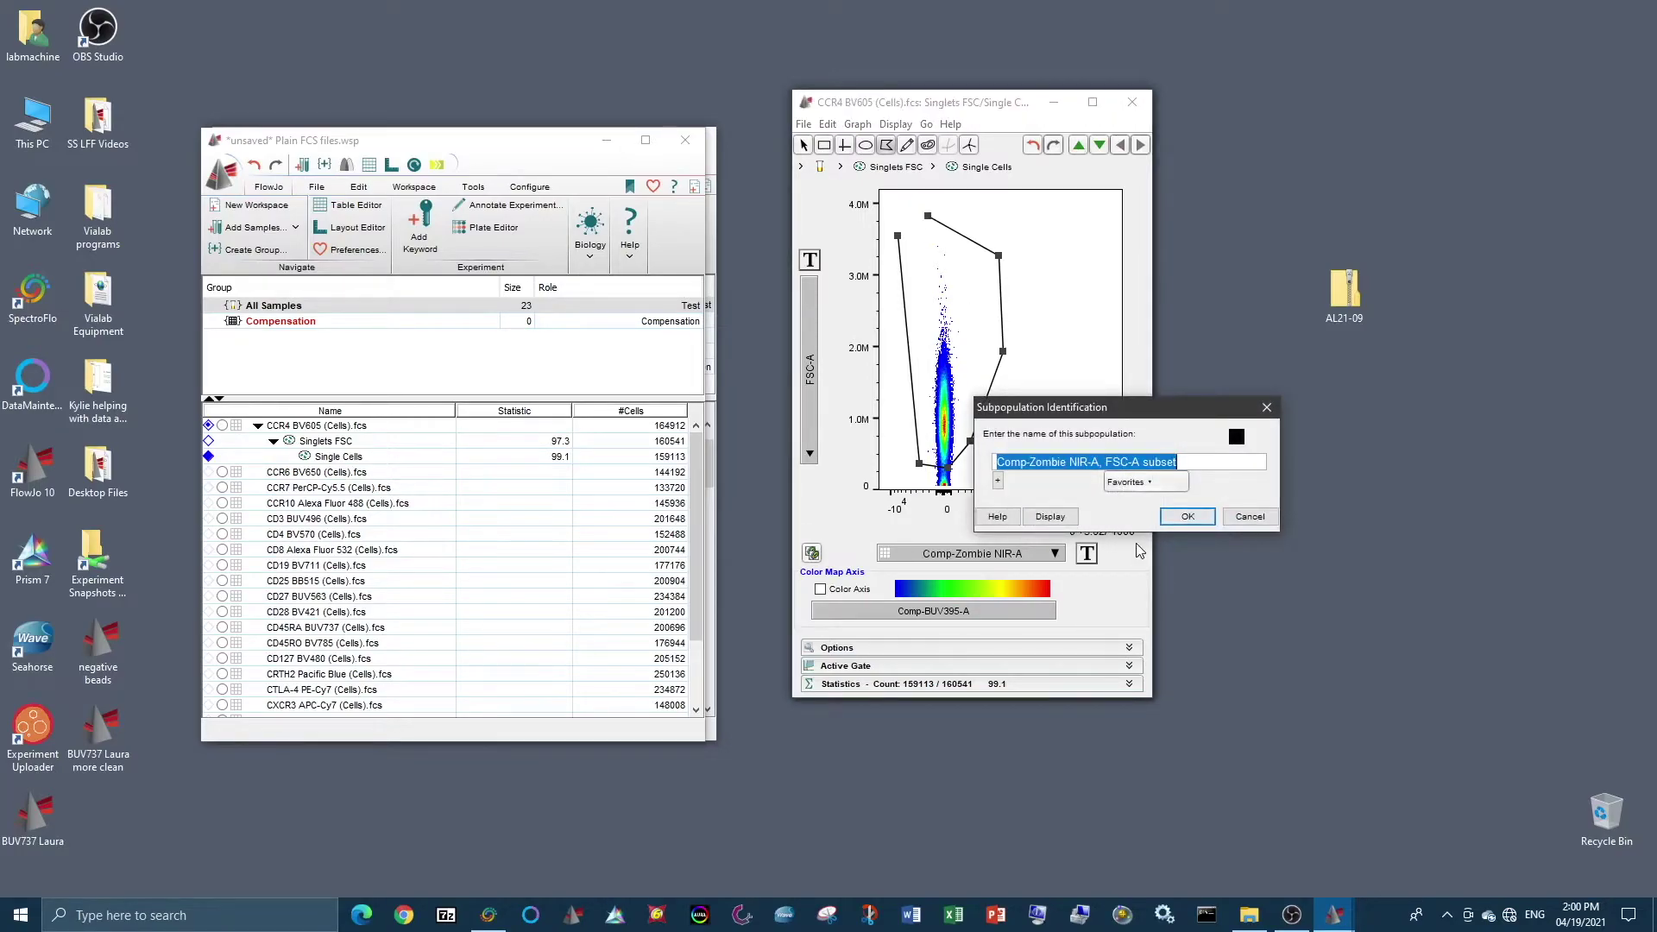
text(L)
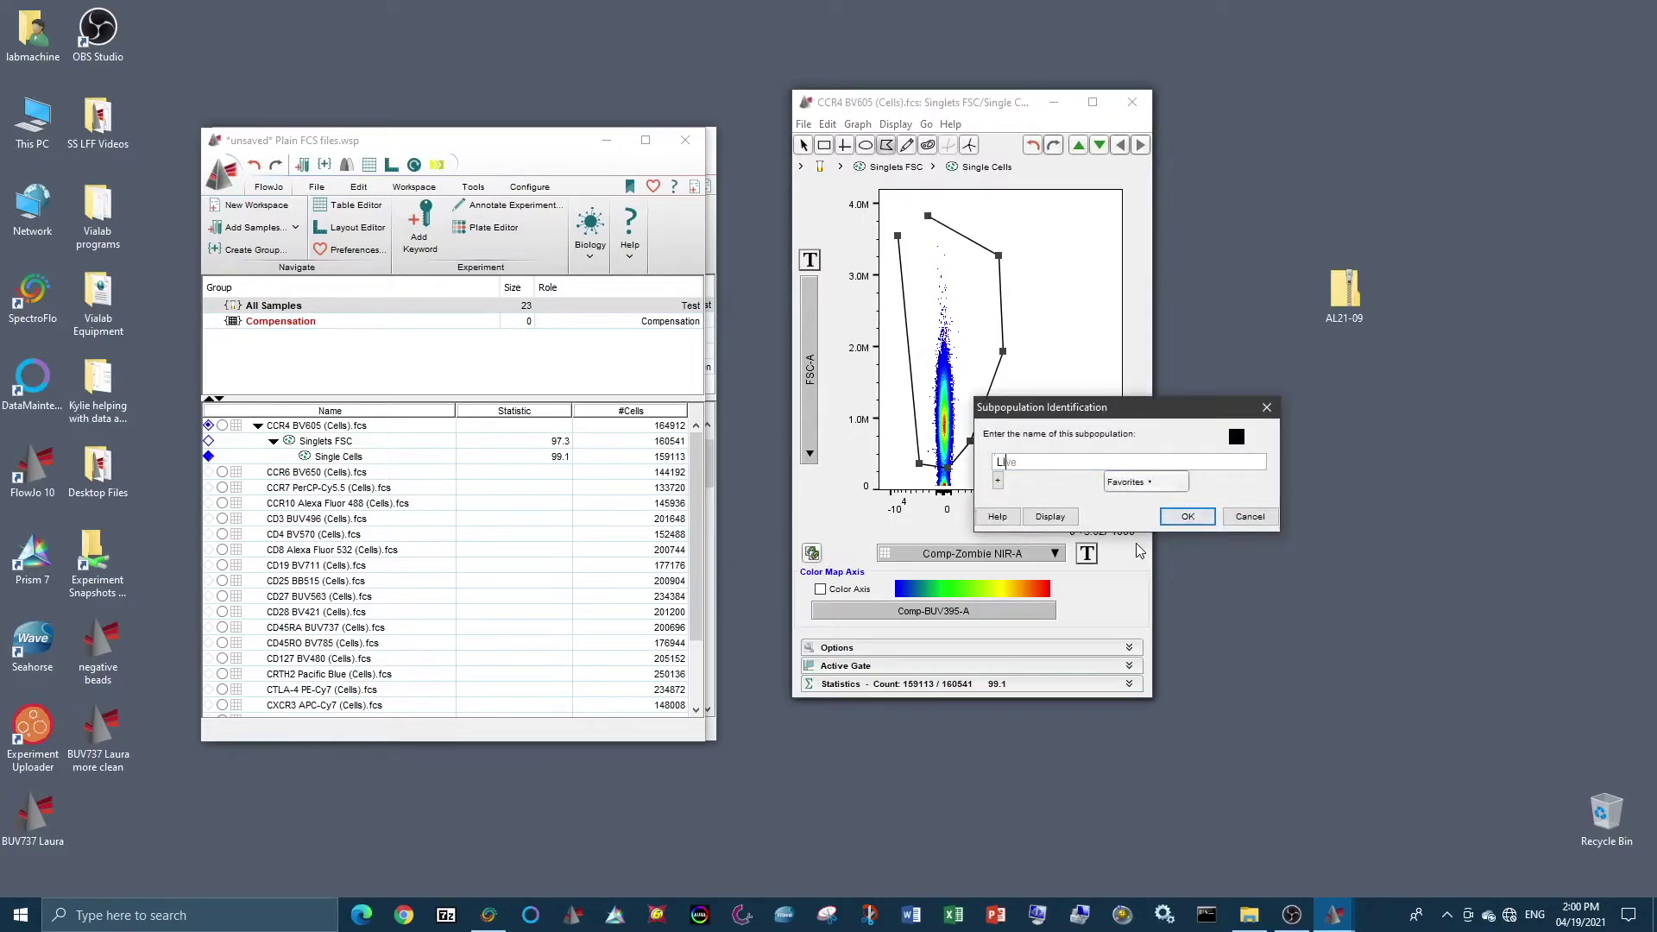
text(ive)
- Confirm the Live gate, view its population, and plot SSC-A against FSC-A
key(Return)
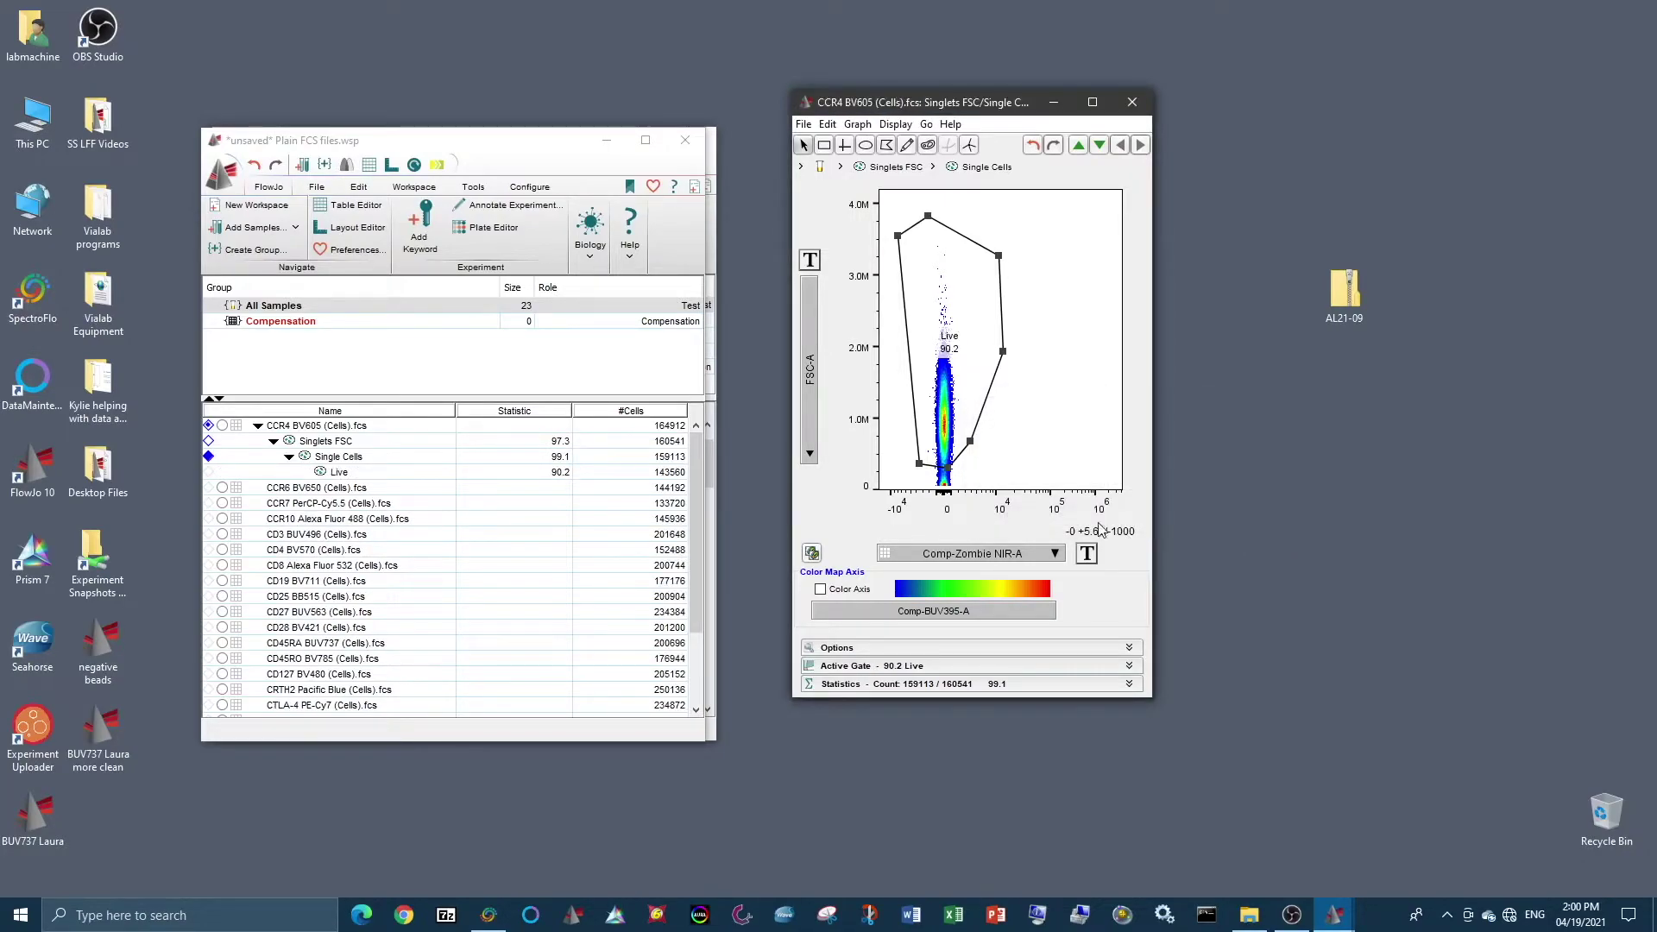
double_click(936, 404)
click(977, 555)
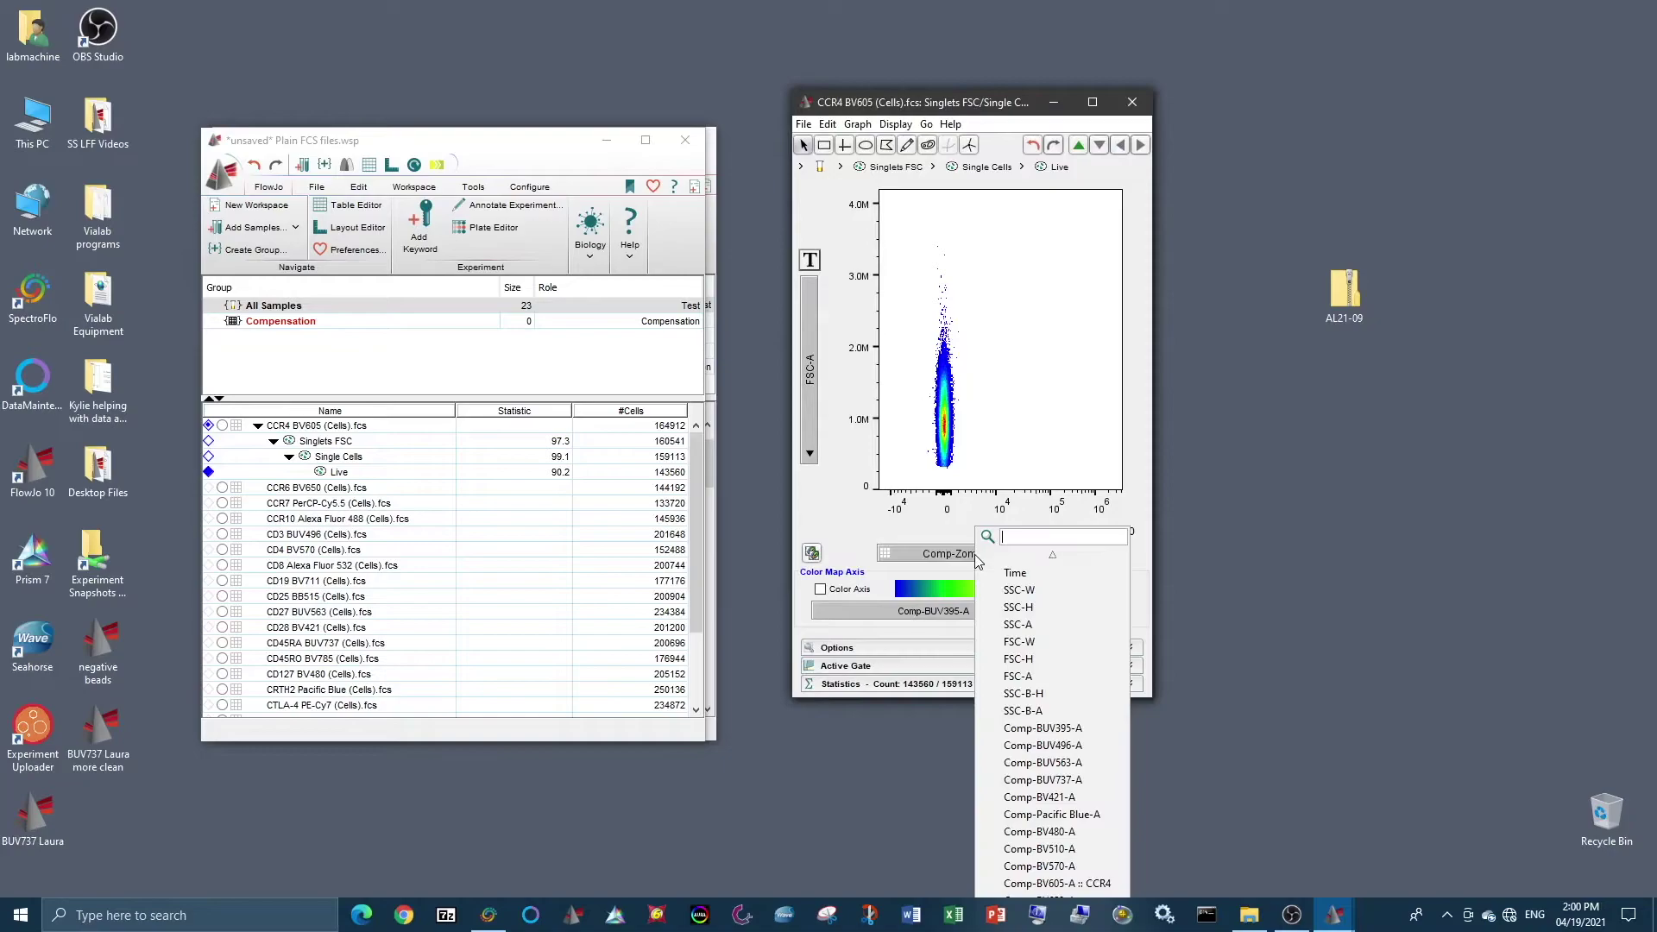
click(1049, 675)
click(851, 364)
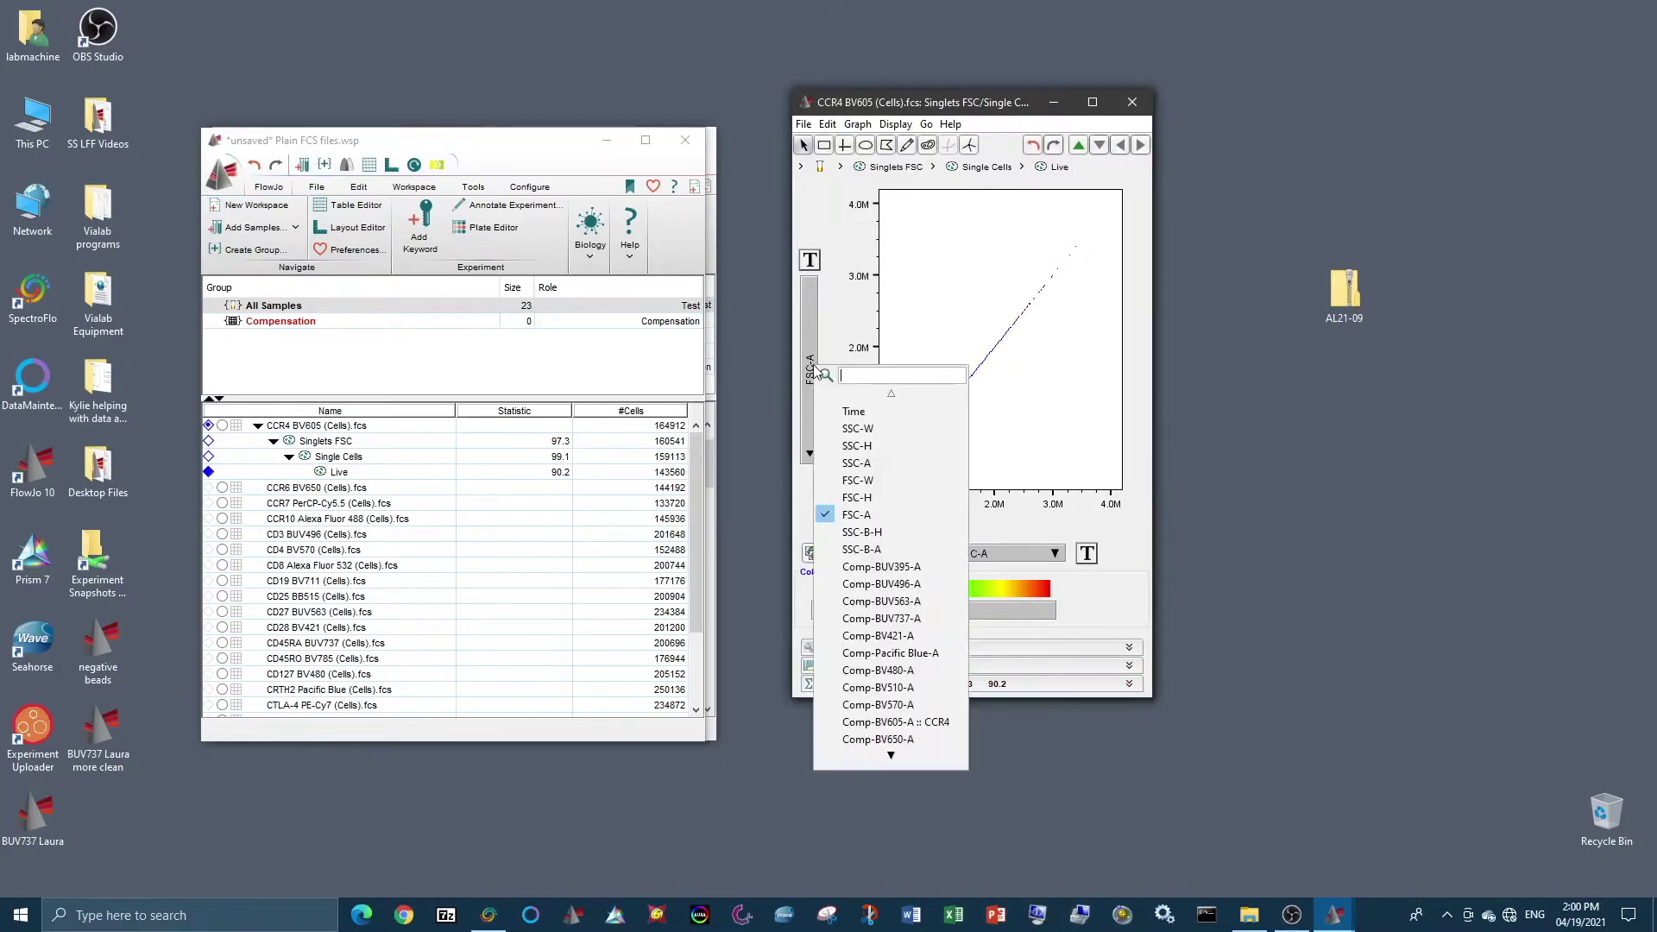
click(863, 465)
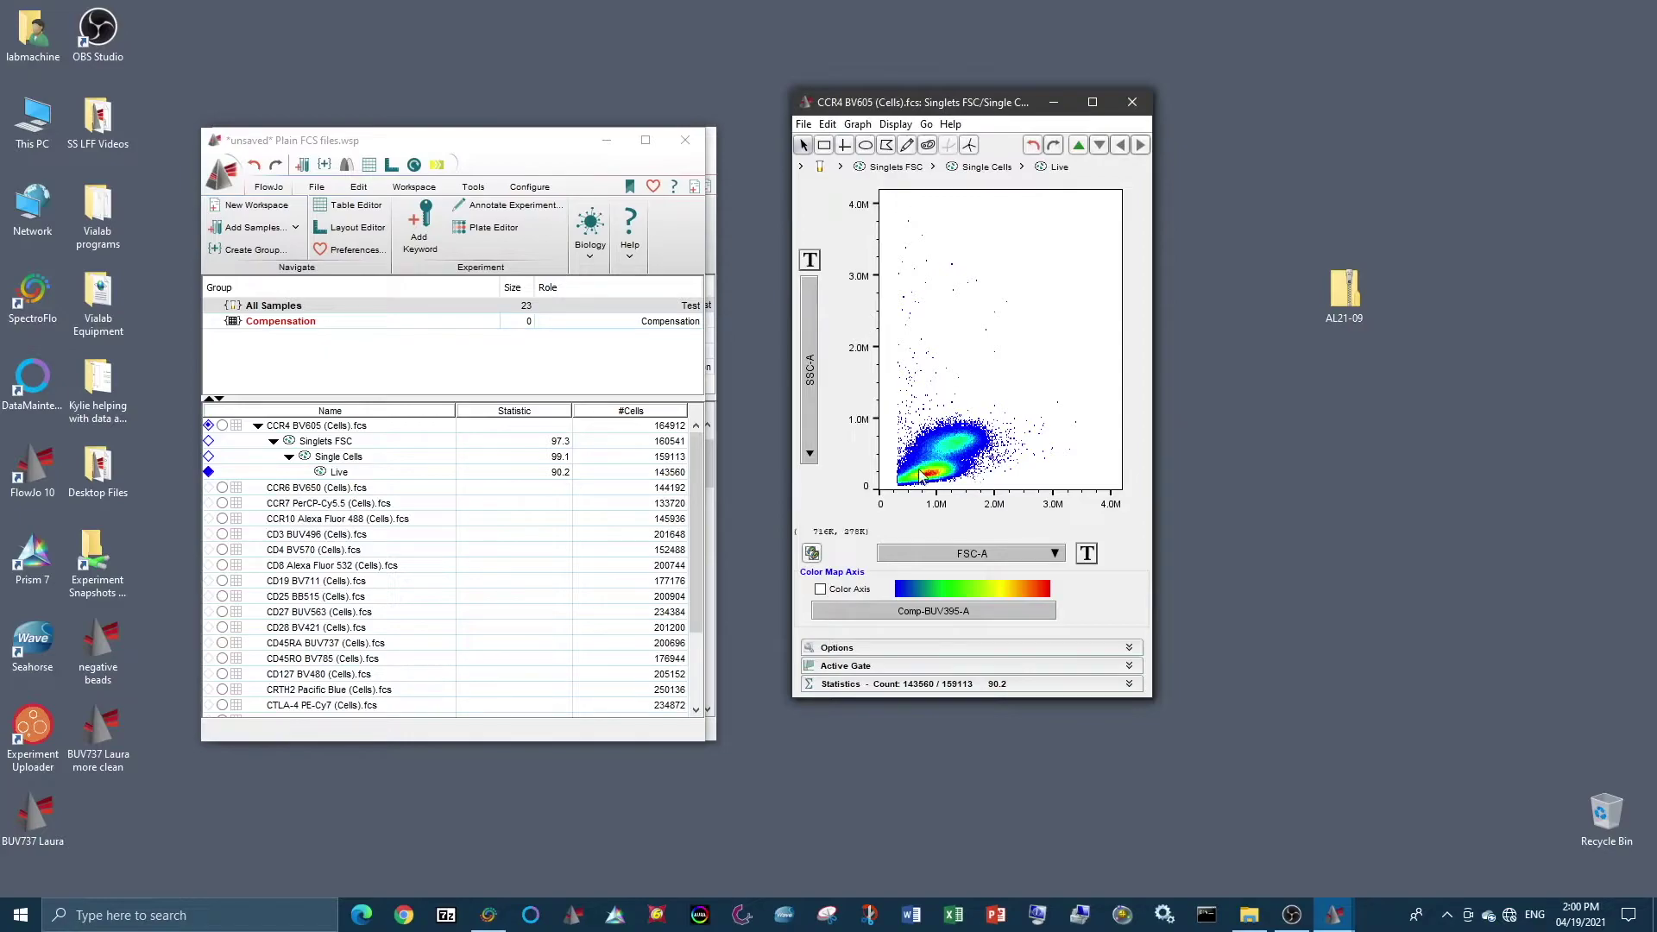
- Draw a polygon gate named Lymphocytes around the lymphocyte cluster
key(p)
click(929, 454)
click(897, 455)
click(885, 473)
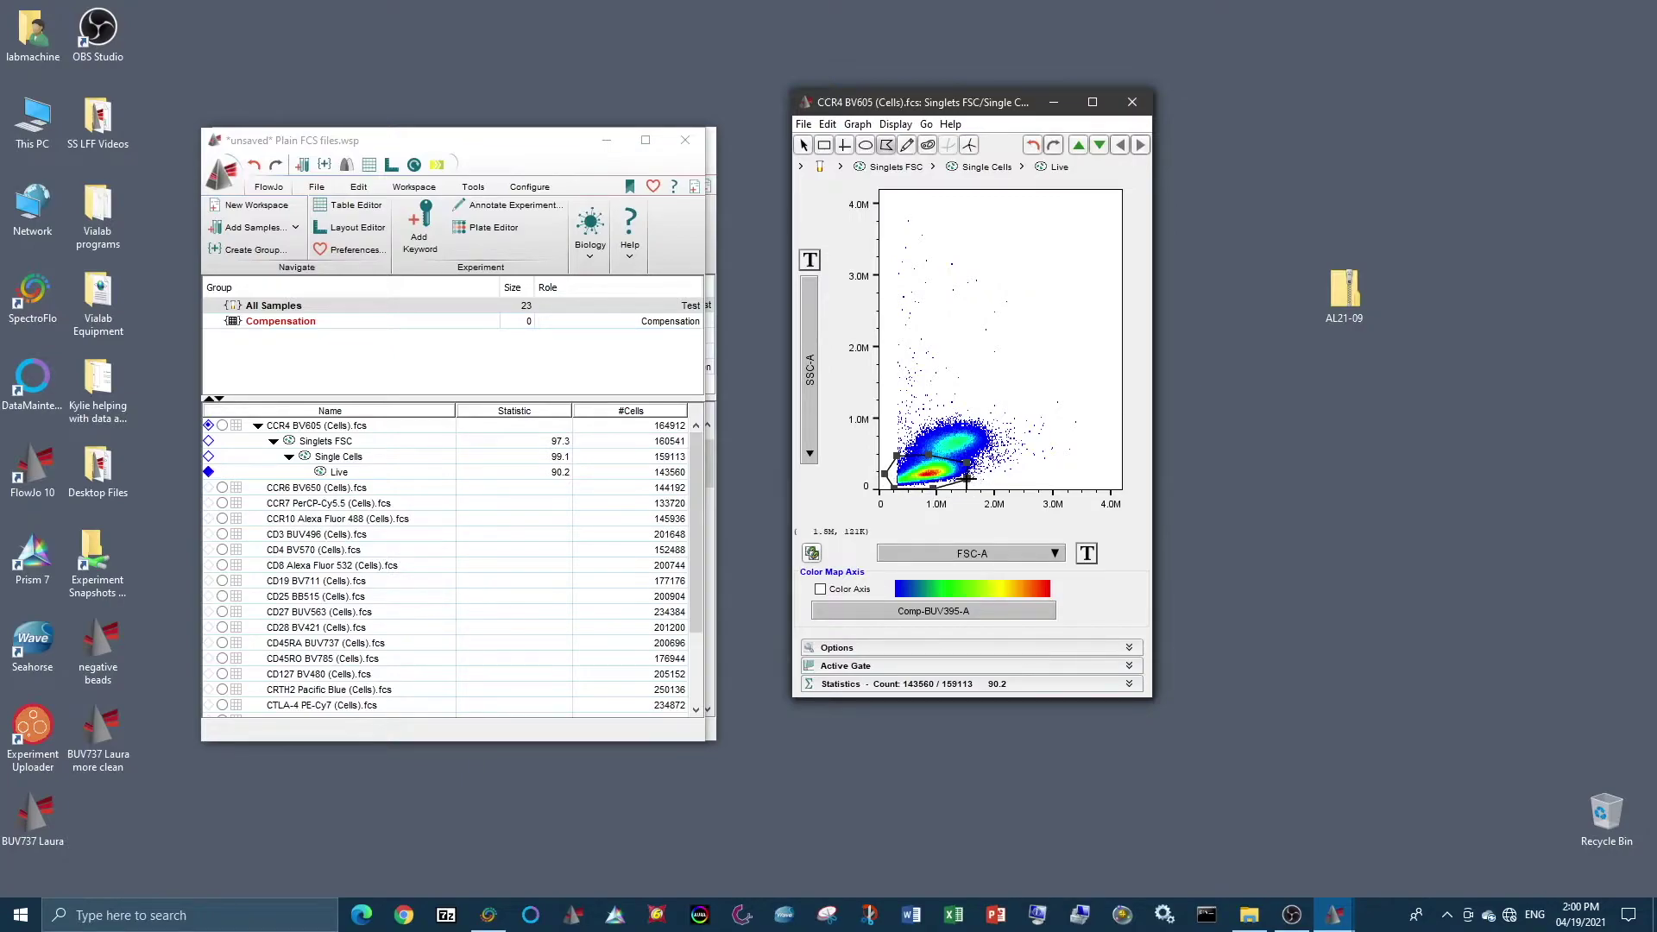
double_click(946, 490)
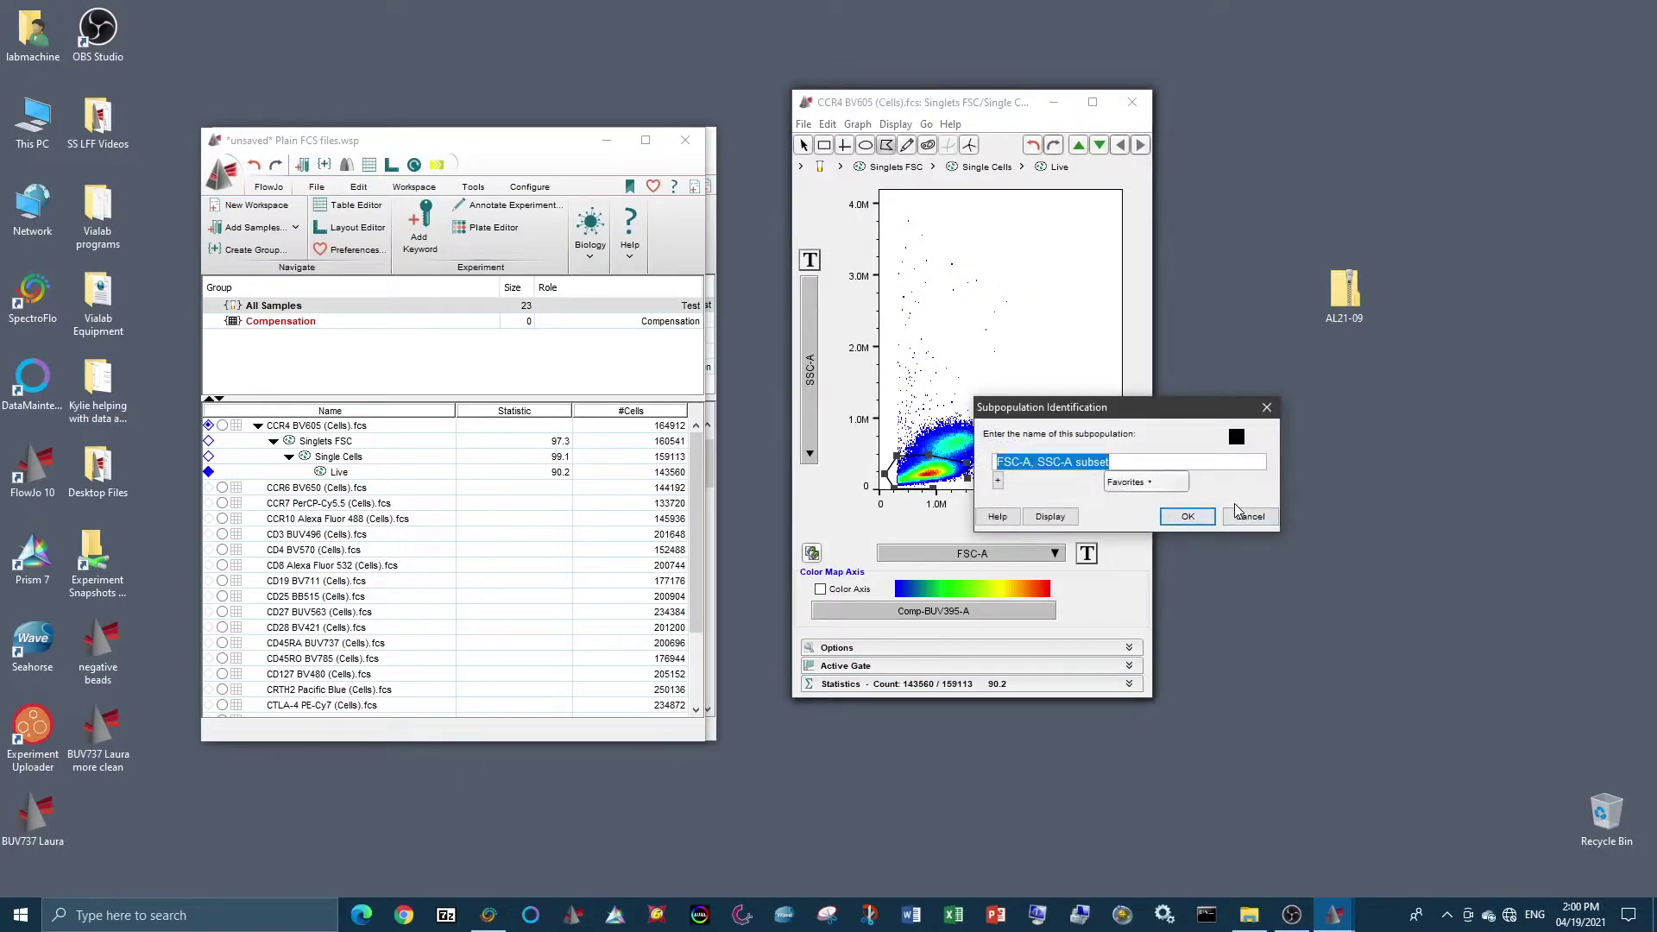
text(Lymphoc)
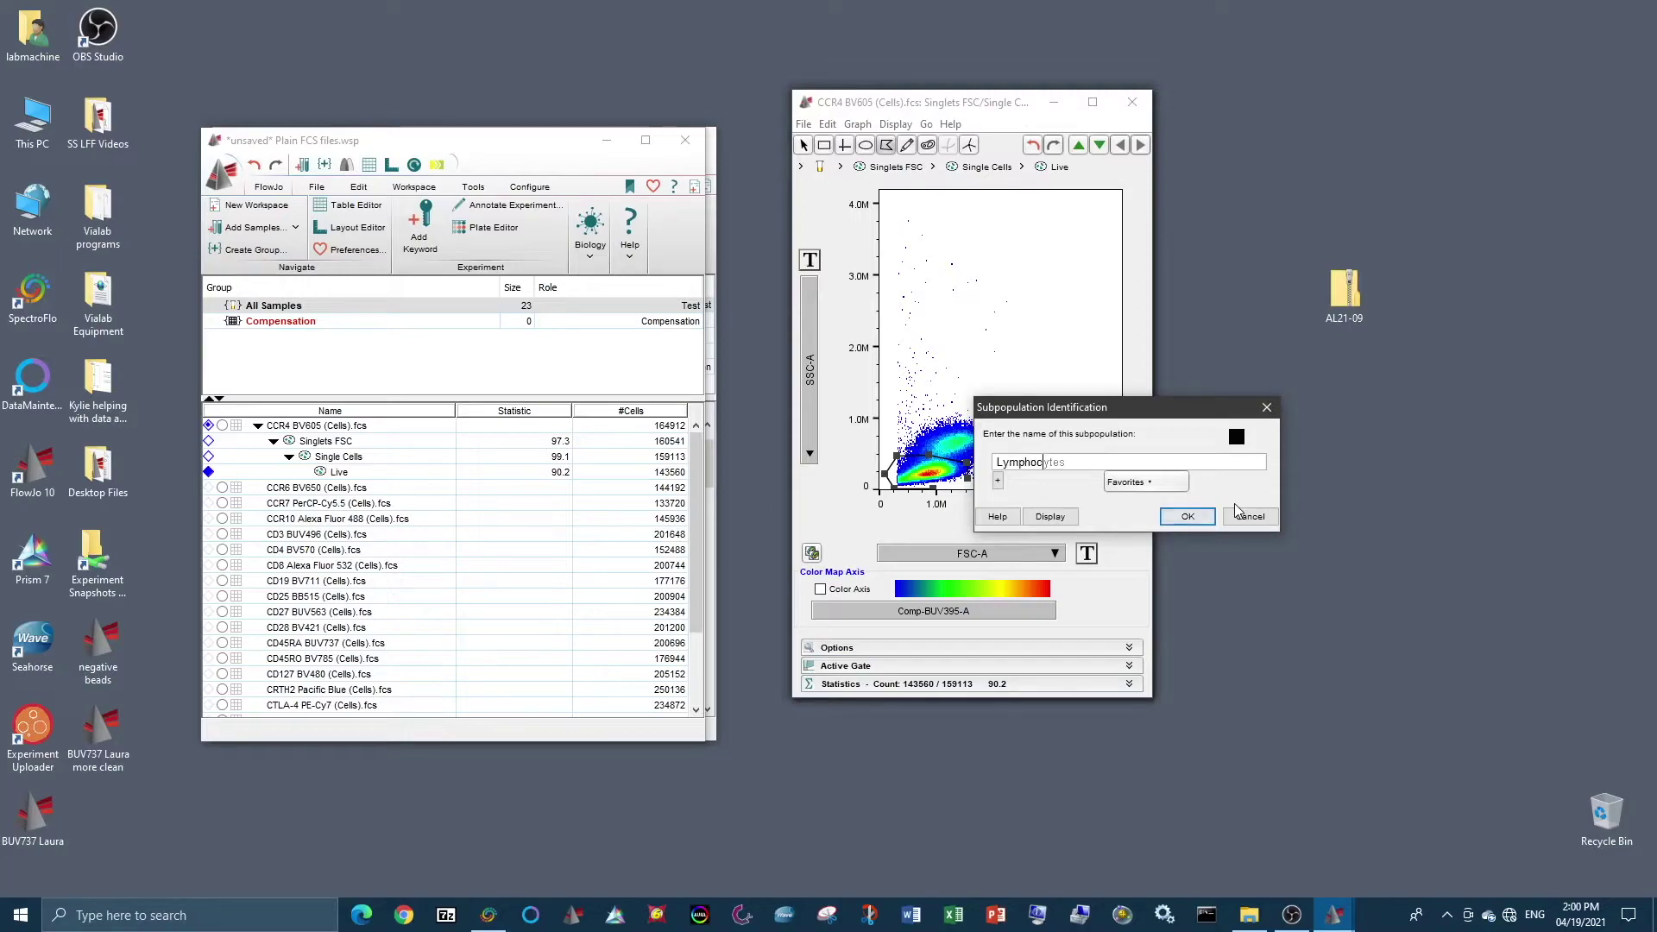
text(ytes)
key(Return)
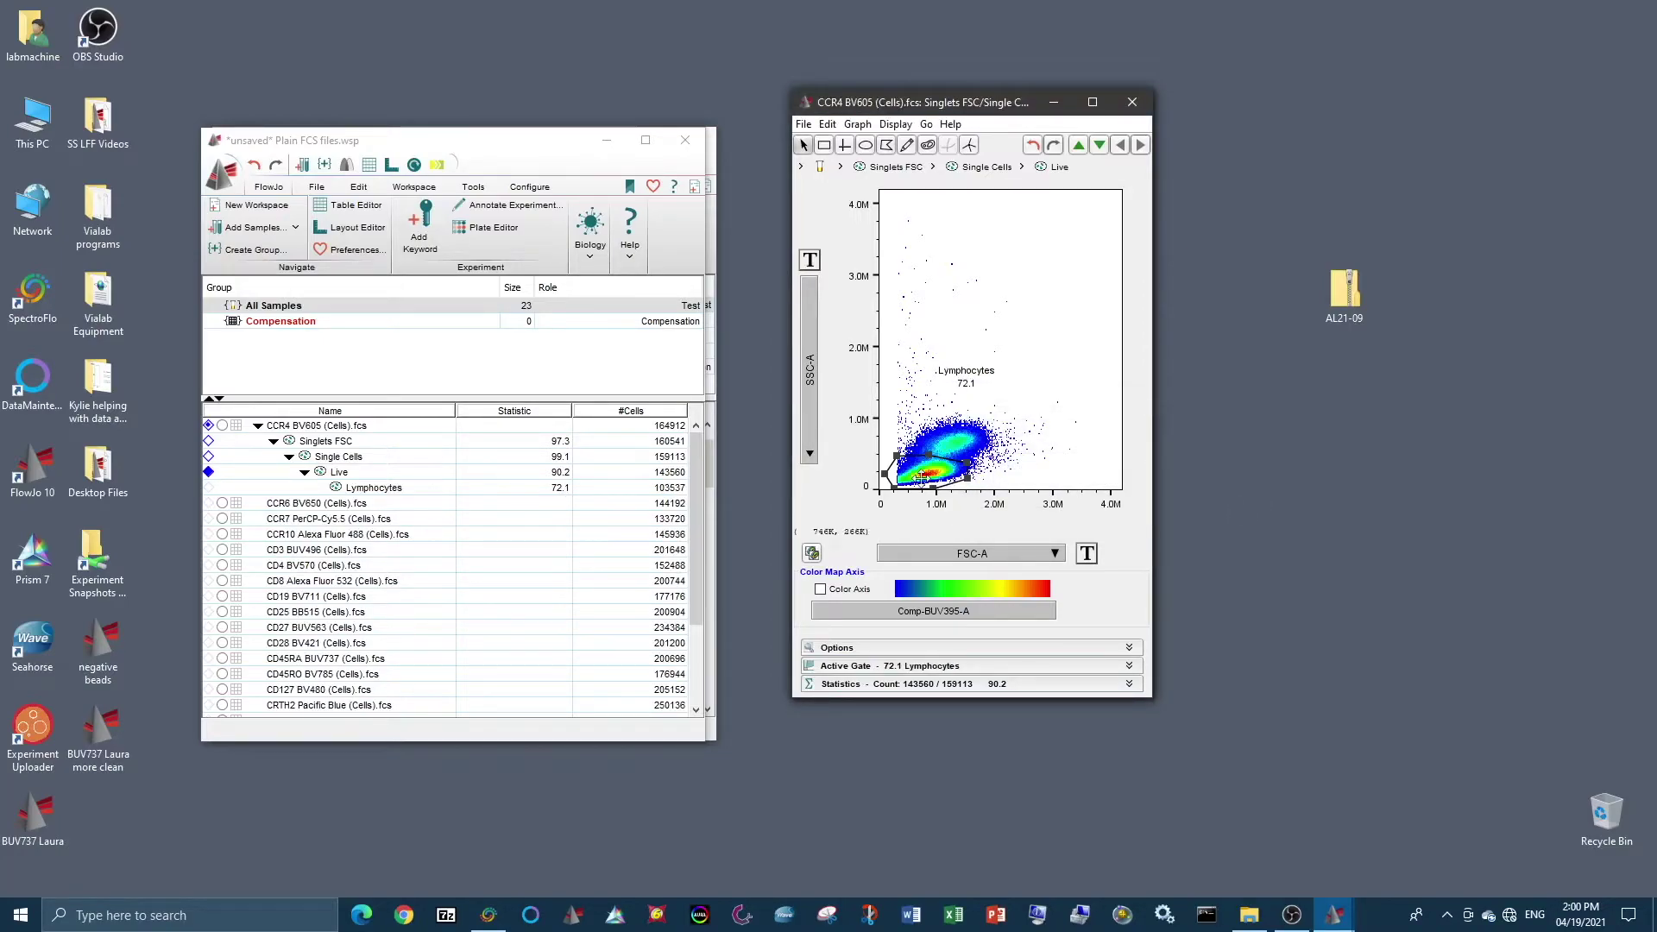
- View the 72.1% Lymphocytes population, step back up the hierarchy, and close the graph
double_click(921, 474)
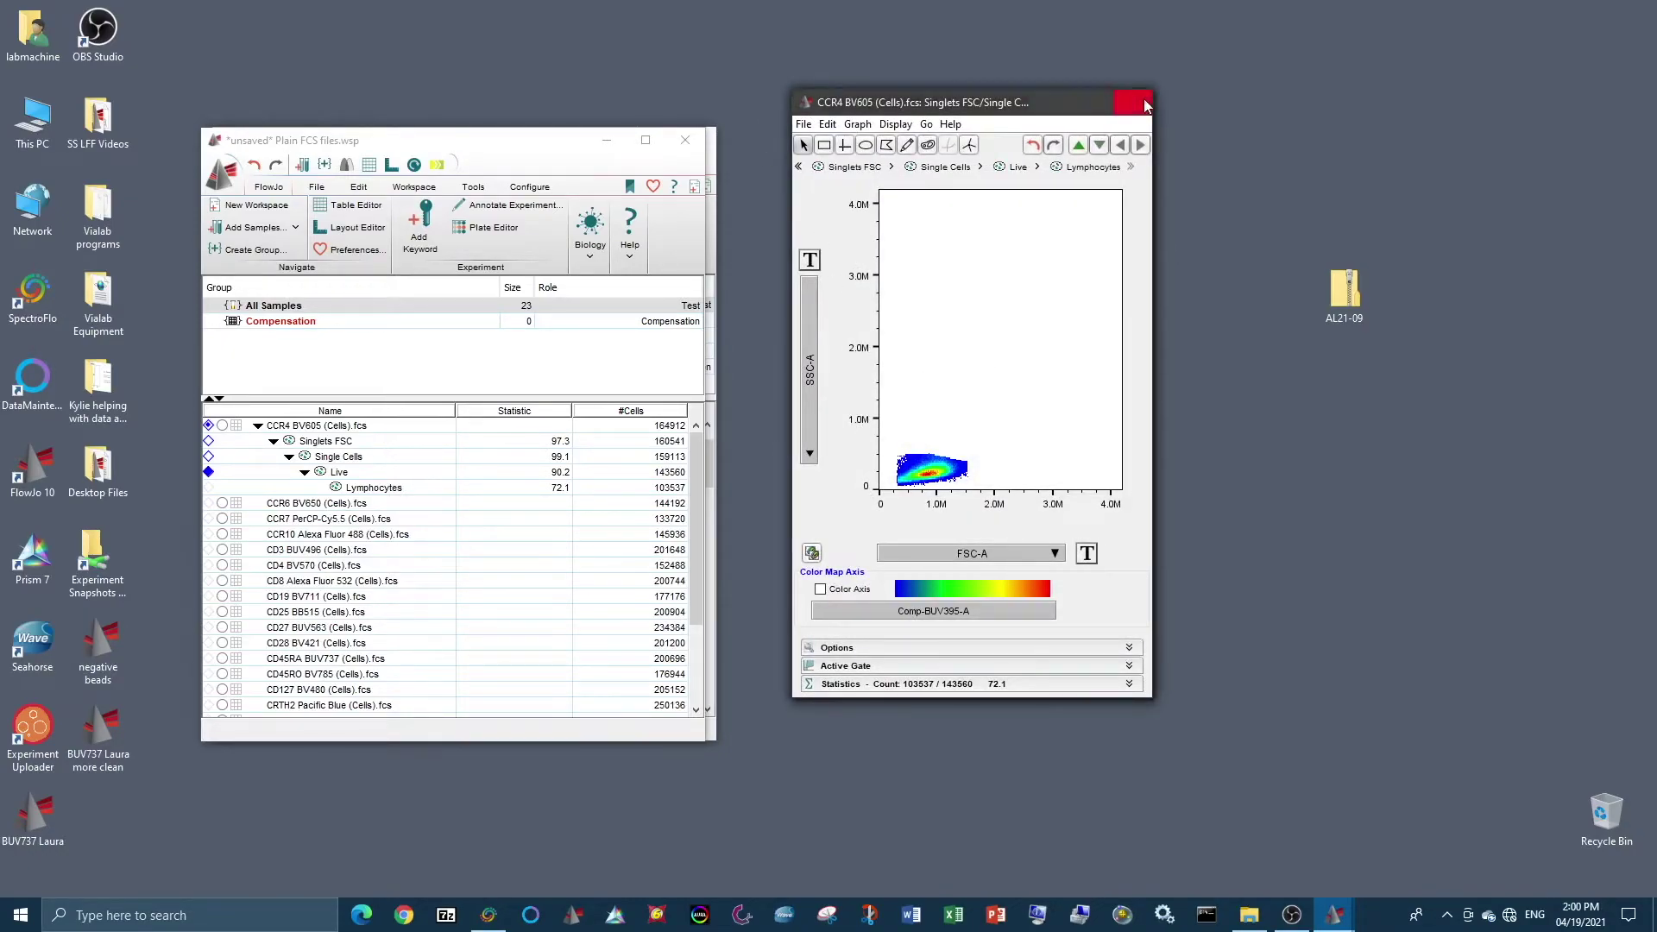
click(1078, 145)
key(ctrl+Up)
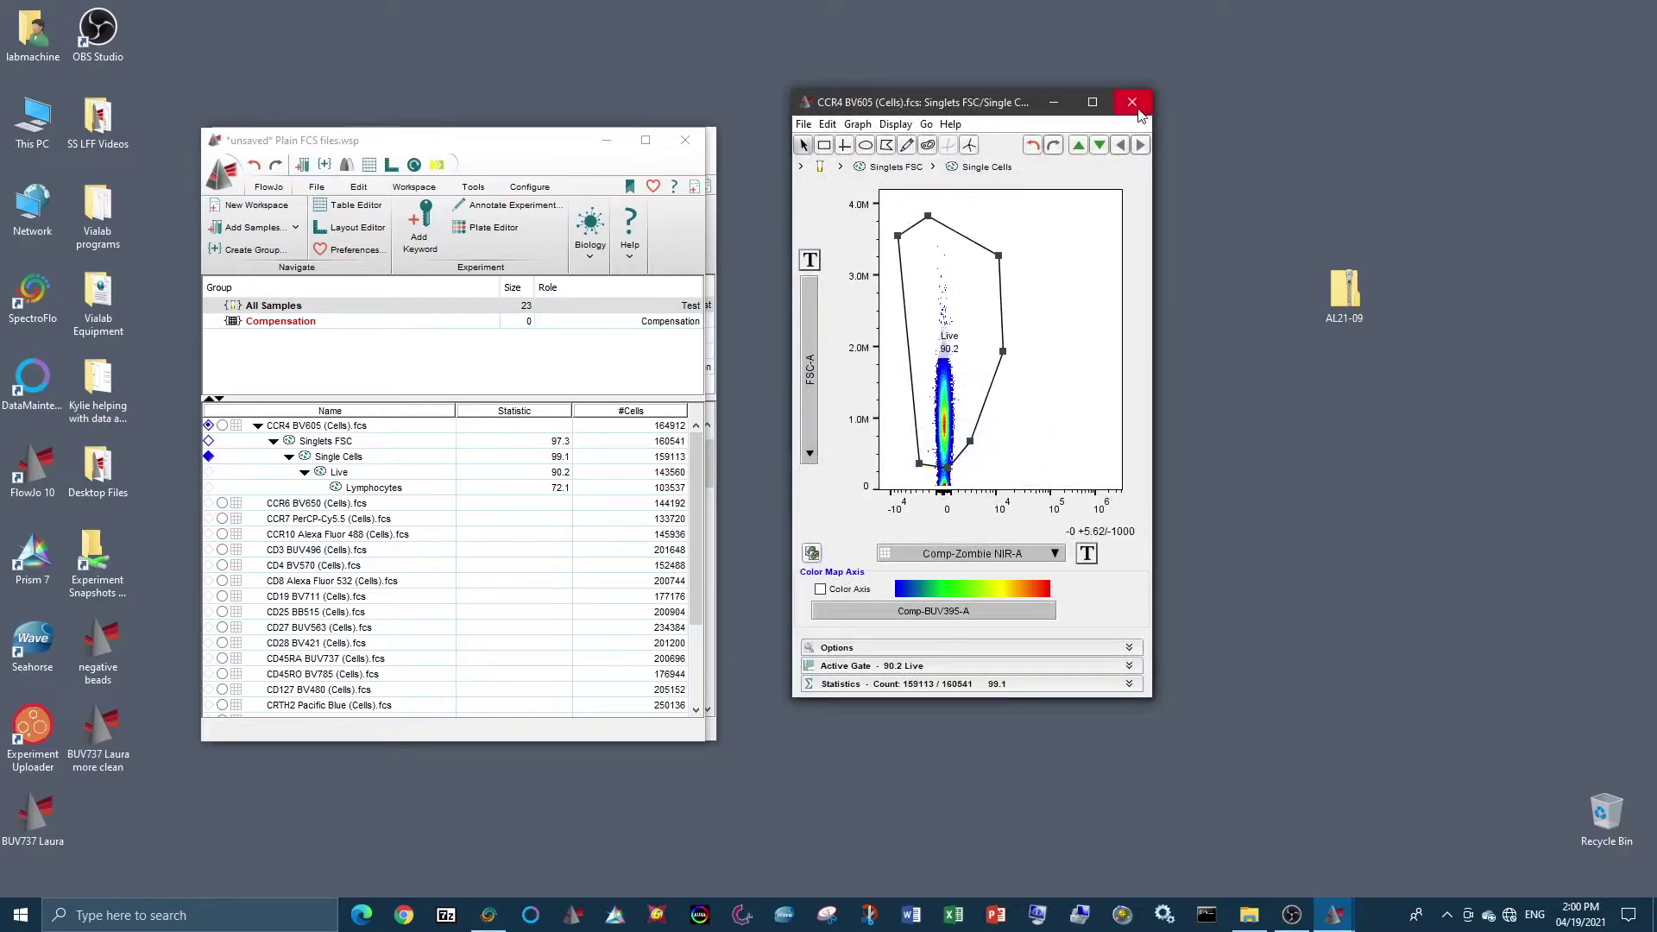
key(ctrl+Up)
key(ctrl+Up)
click(1133, 102)
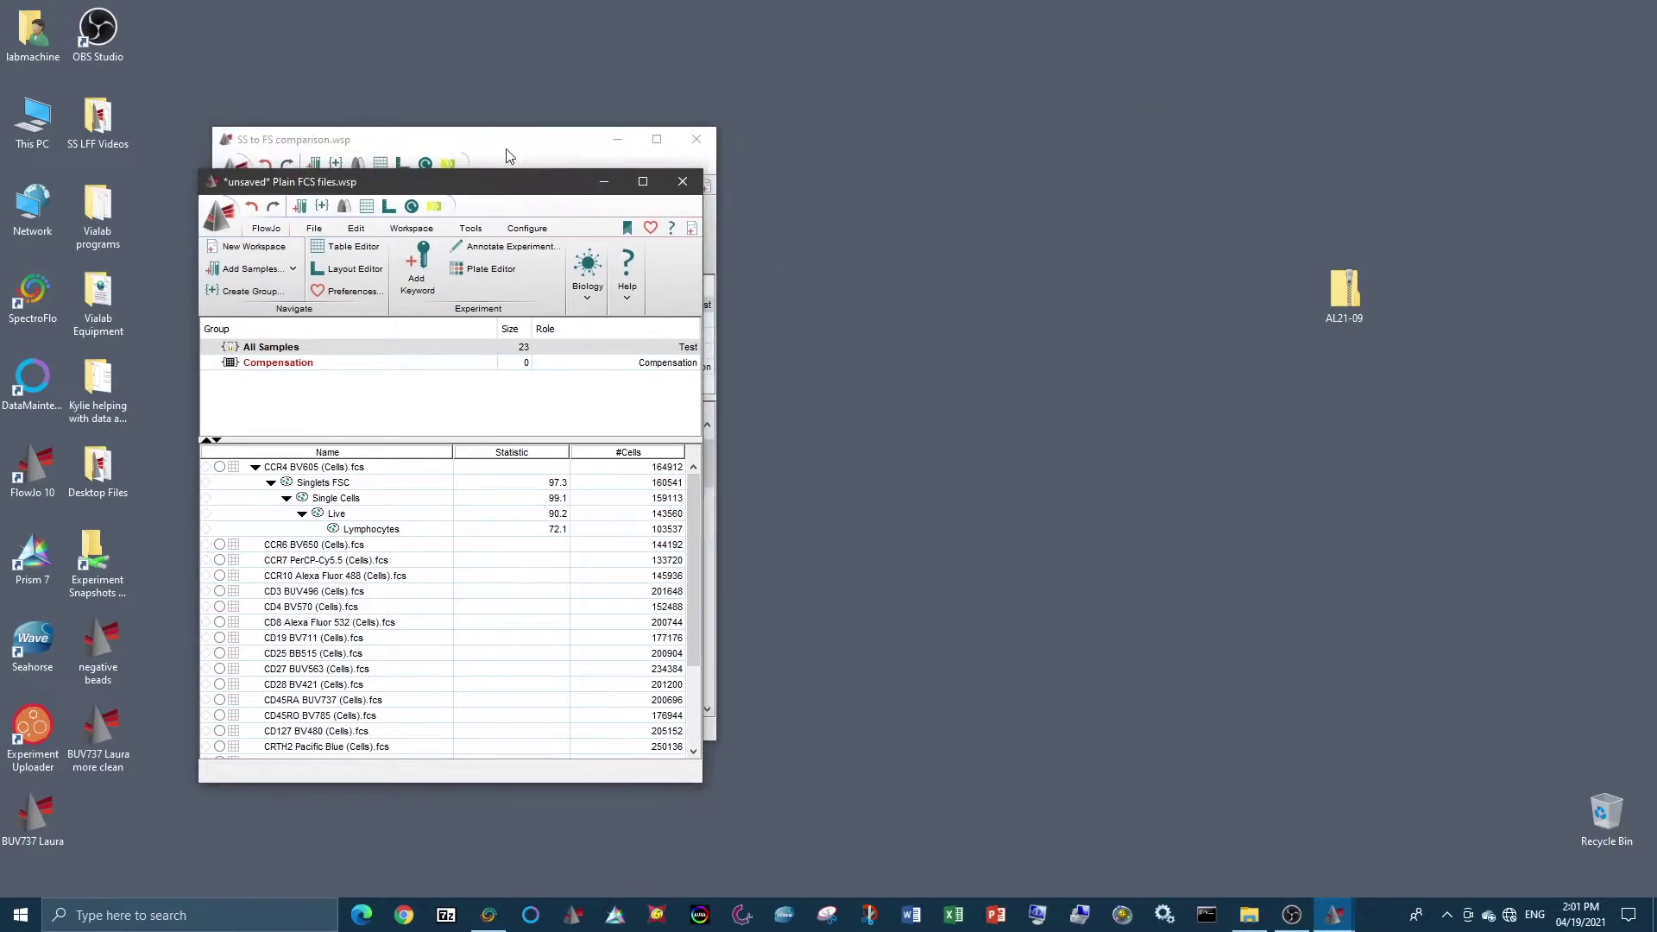
- Bring the SS to FS comparison workspace forward, reposition it, and scroll its sample list
click(508, 145)
drag(507, 145, 497, 181)
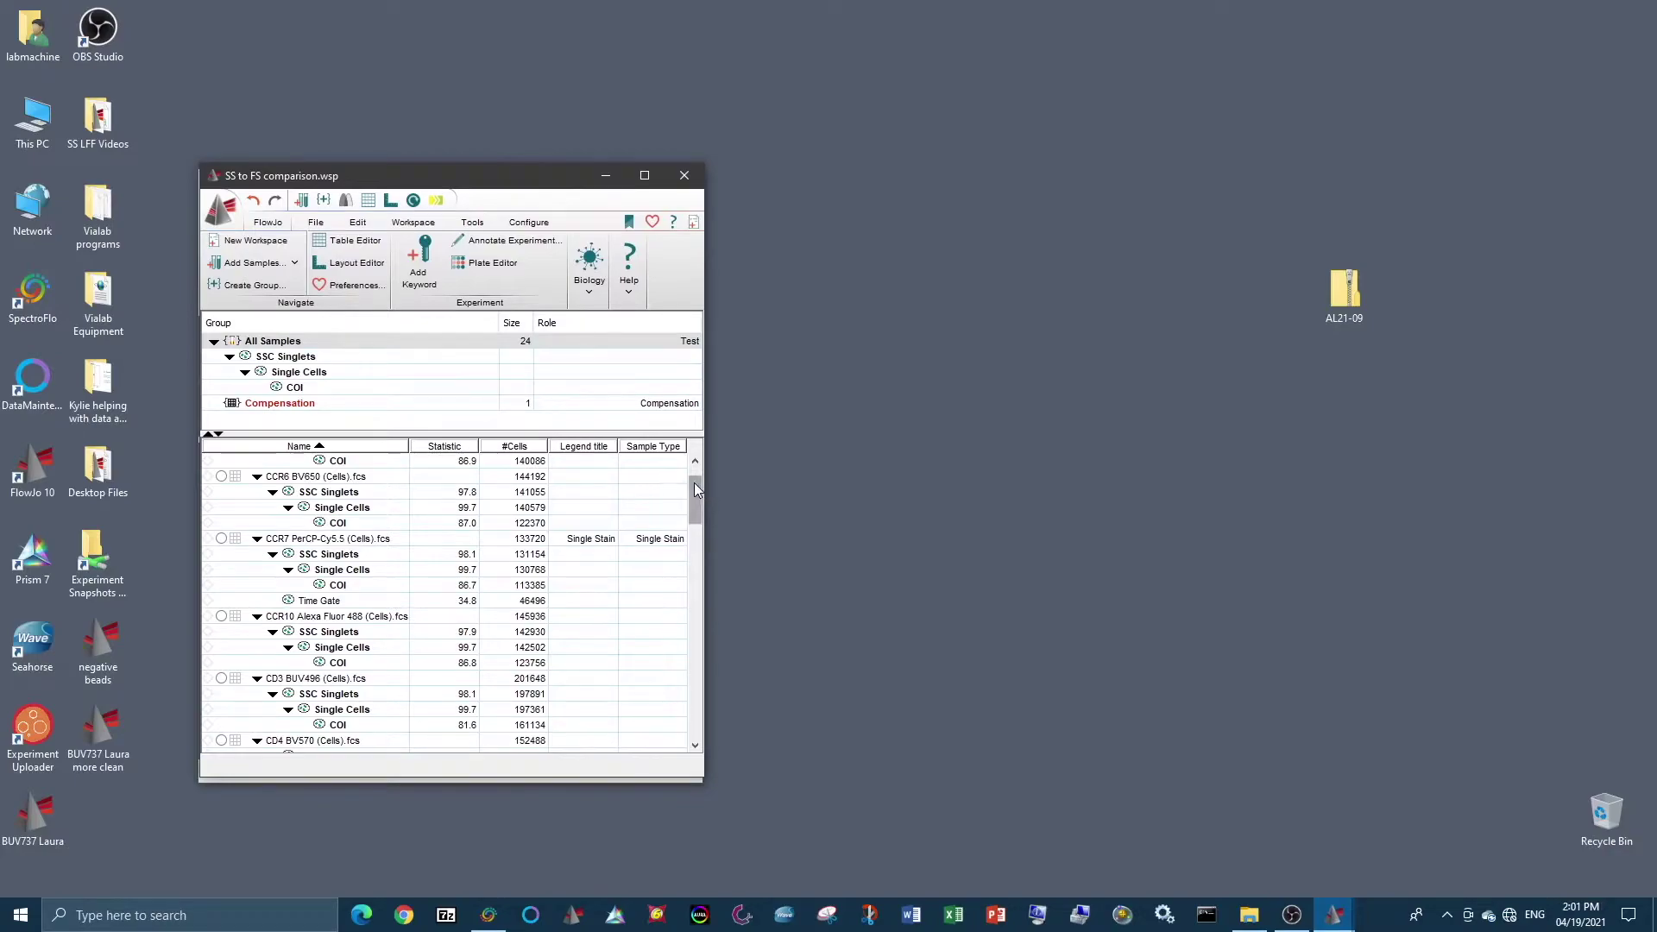
mouse_move(694, 485)
mouse_down()
mouse_move(701, 695)
mouse_move(691, 454)
mouse_up()
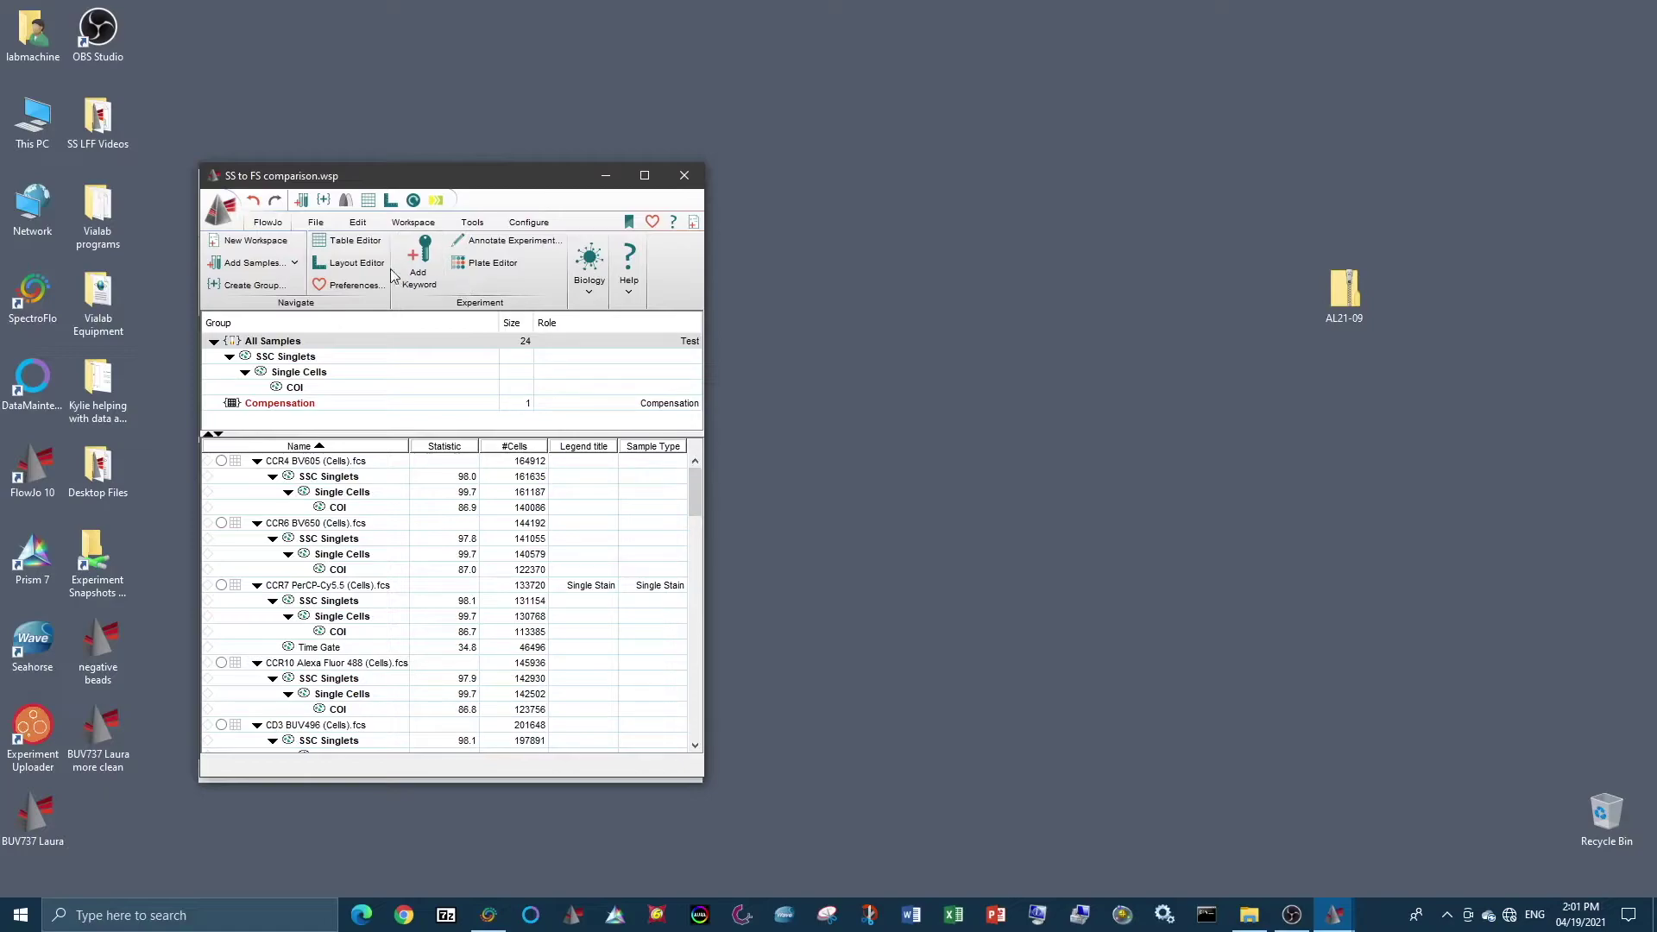
- Create a new layout and enlarge its window beside the workspace
click(353, 263)
drag(314, 26, 1096, 29)
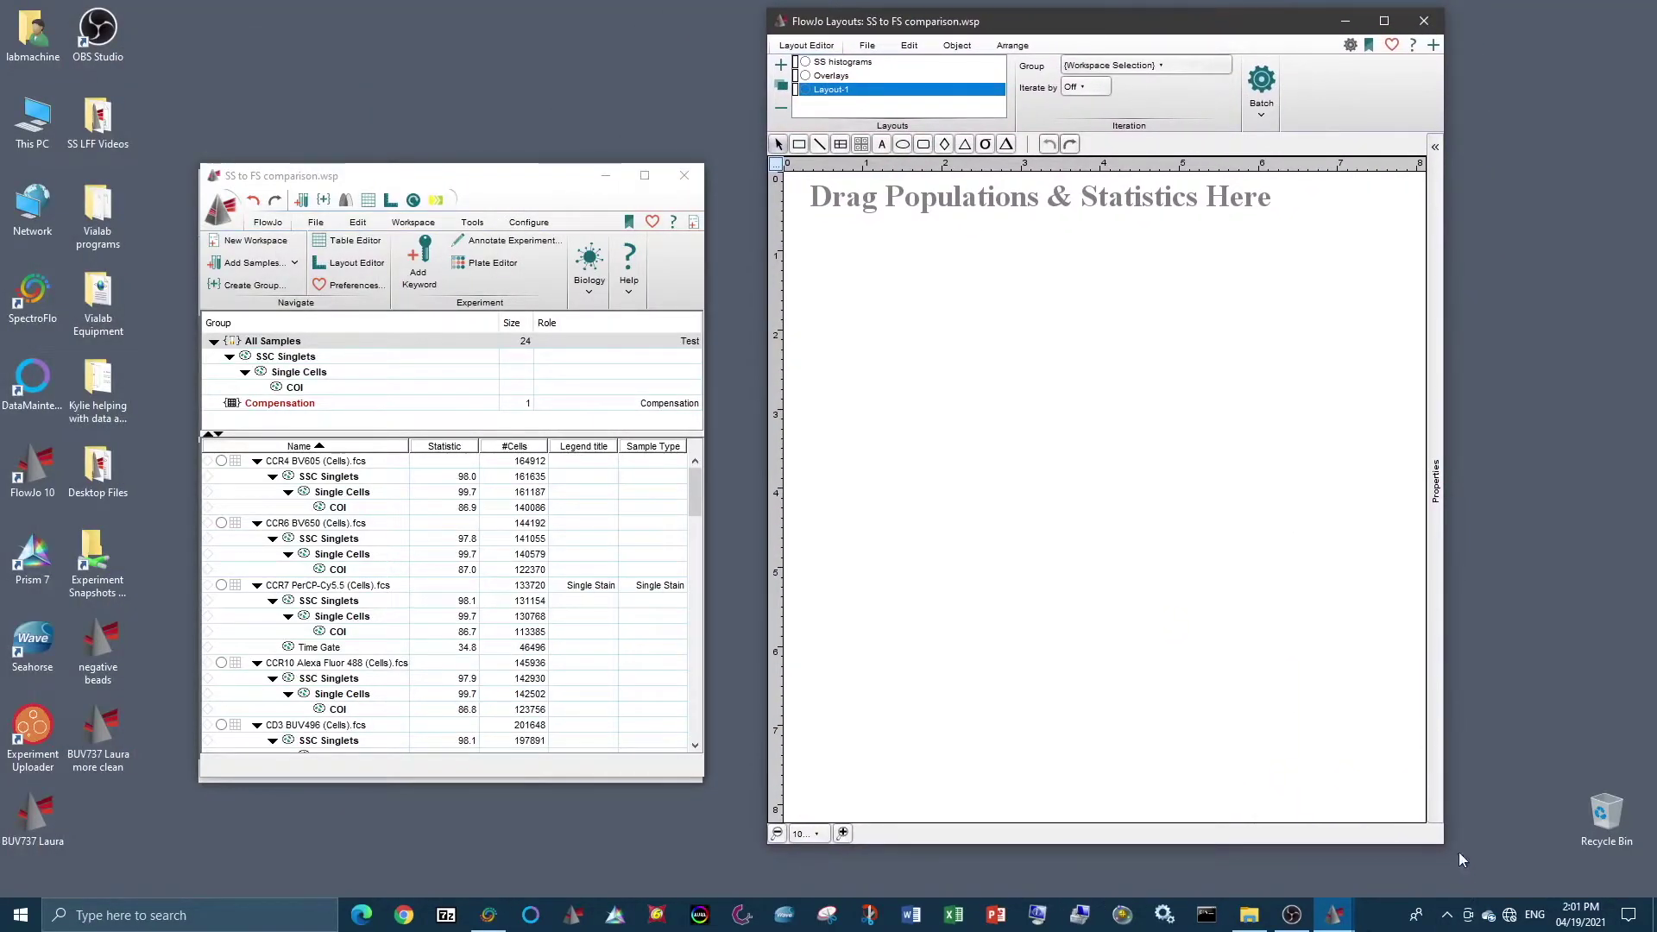
drag(1441, 846, 1634, 887)
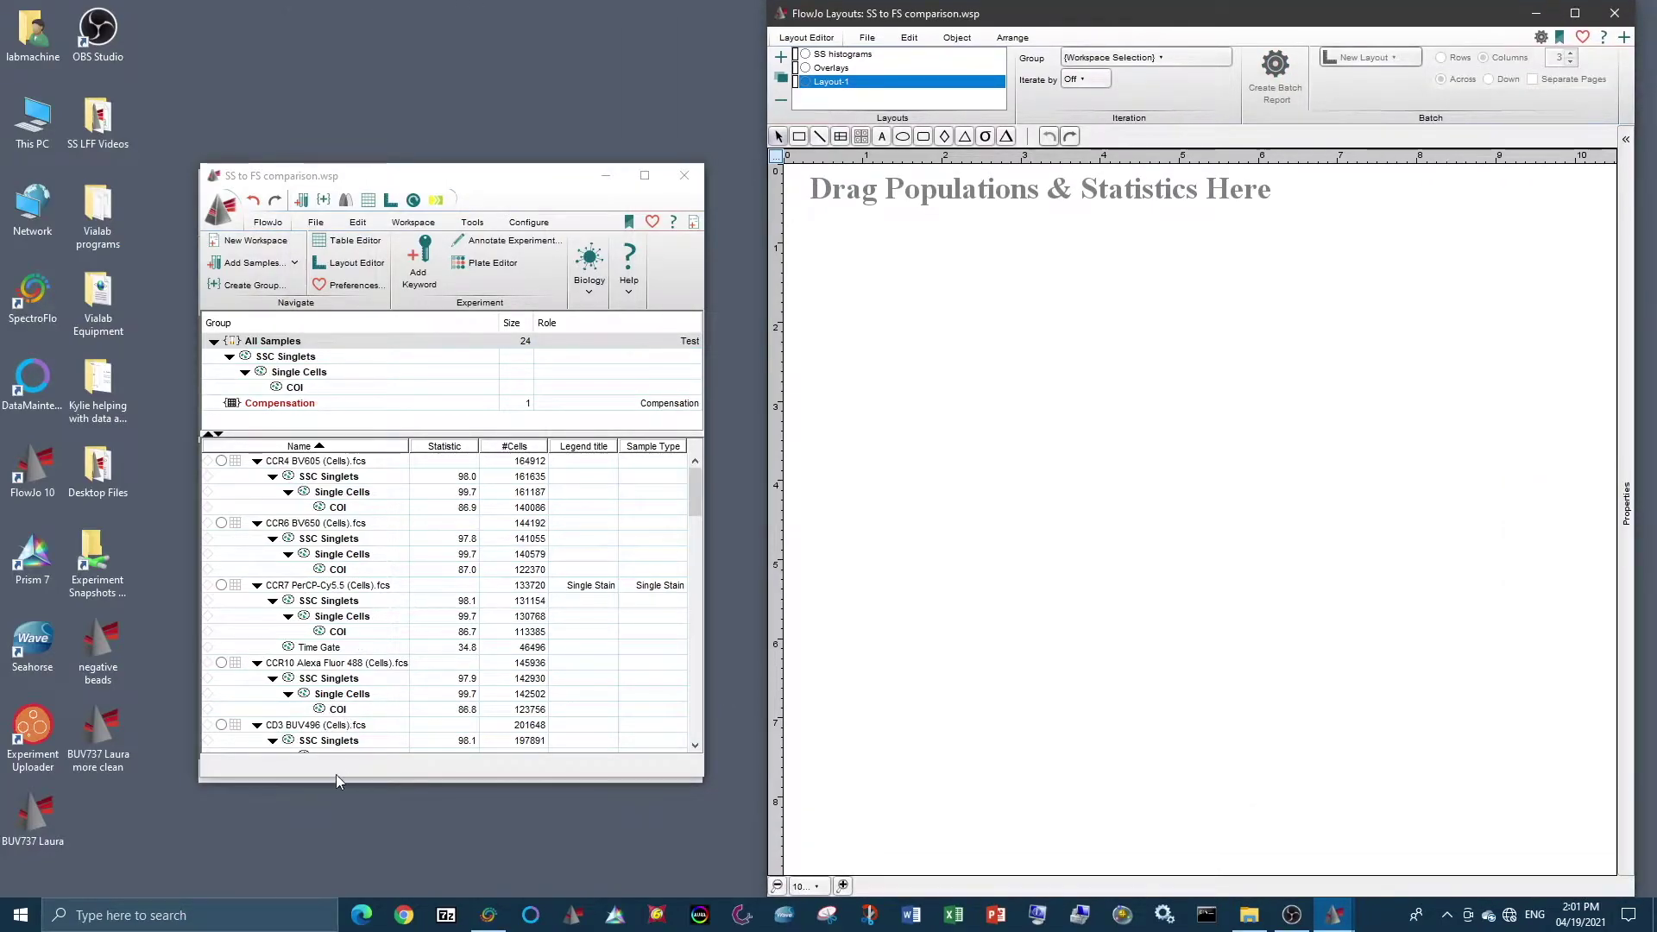
scroll(298, 609, down, 4)
scroll(306, 608, up, 4)
- Add CCR4 BV605 COI and CCR6 BV650 COI histograms, the second showing CCR6
click(337, 509)
drag(338, 510, 1057, 358)
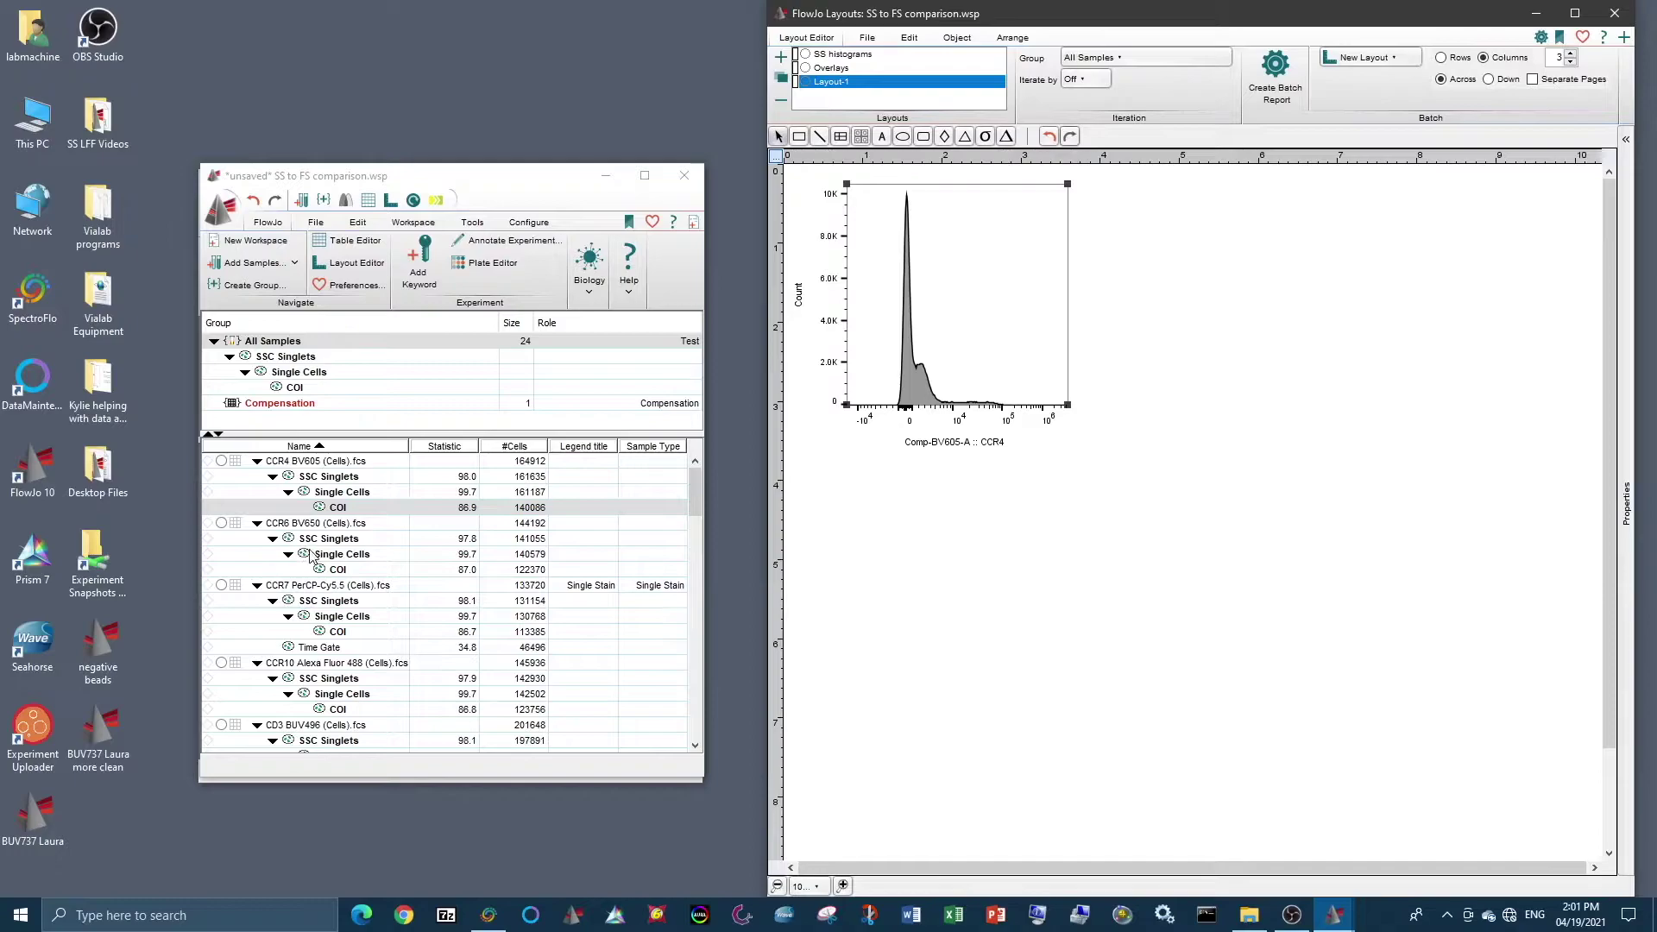
click(338, 570)
drag(1299, 335, 1299, 336)
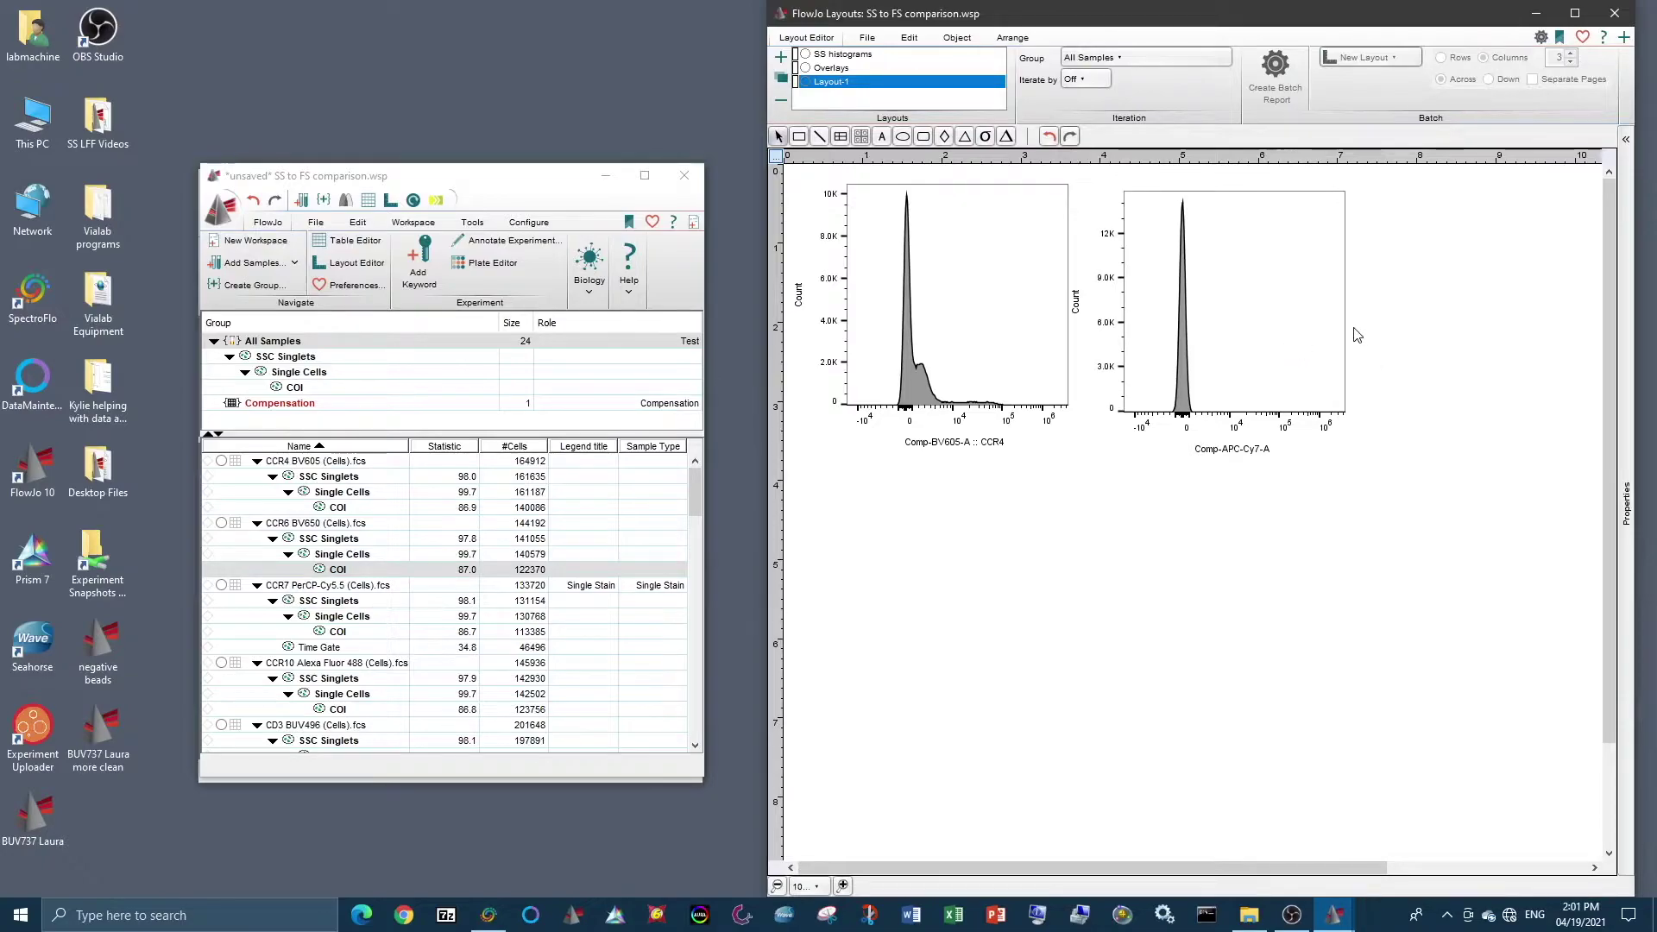
click(1262, 446)
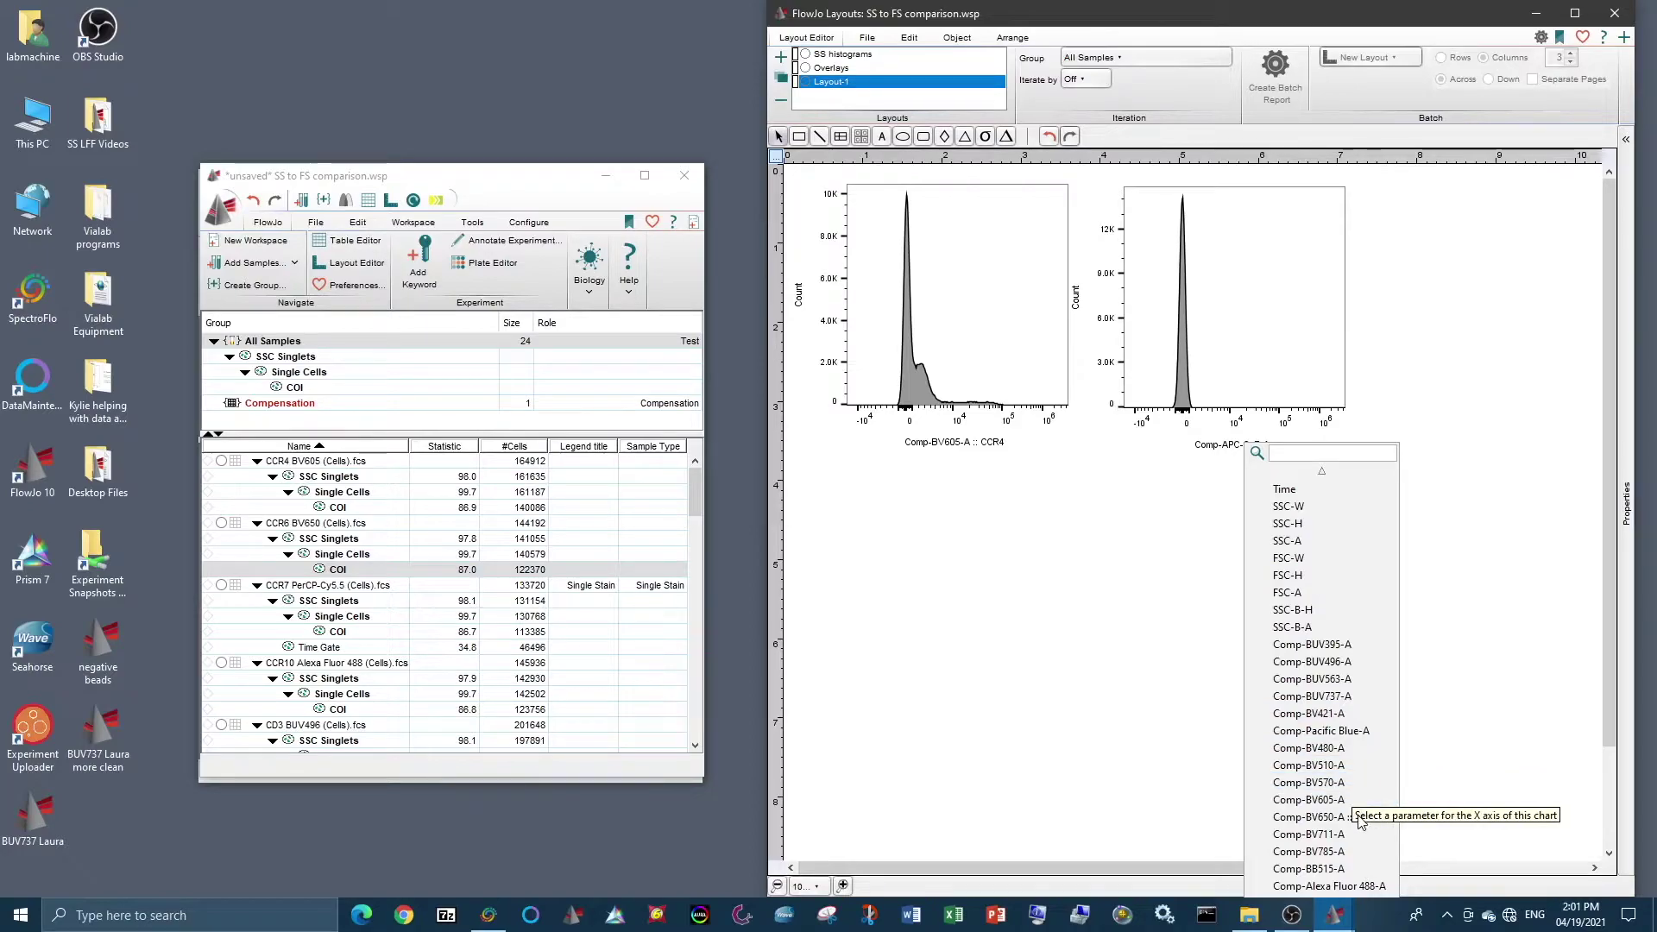
click(1326, 818)
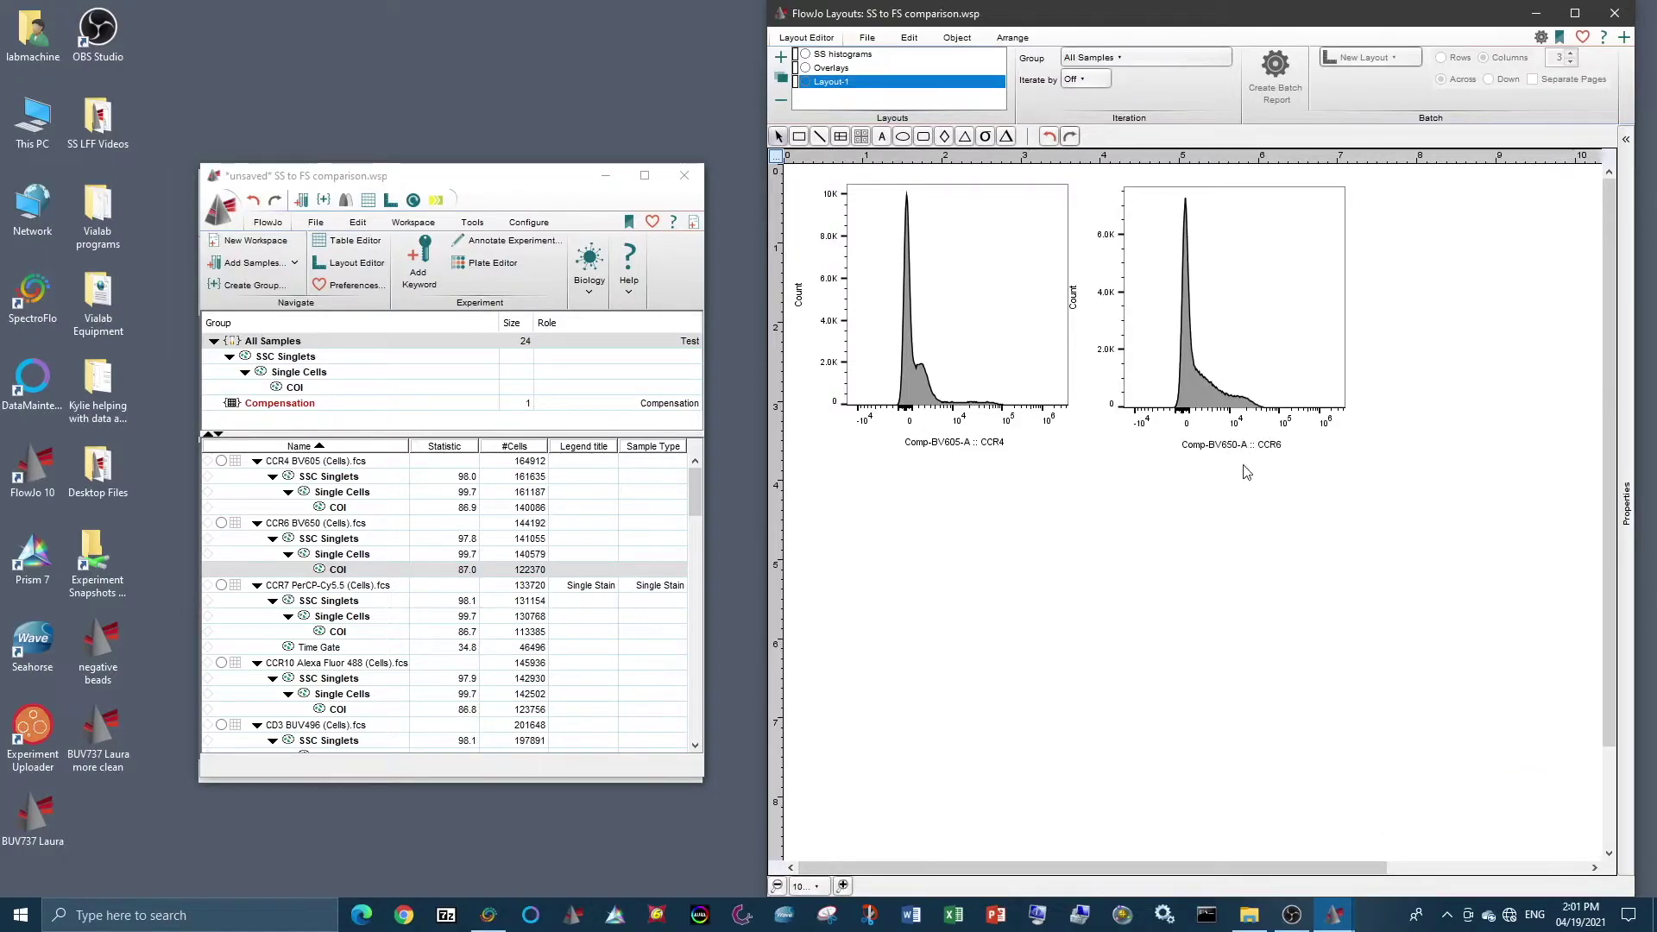
- Add a CCR7 COI histogram showing CCR7, then switch to the SS histograms layout
click(469, 629)
drag(468, 629, 1440, 456)
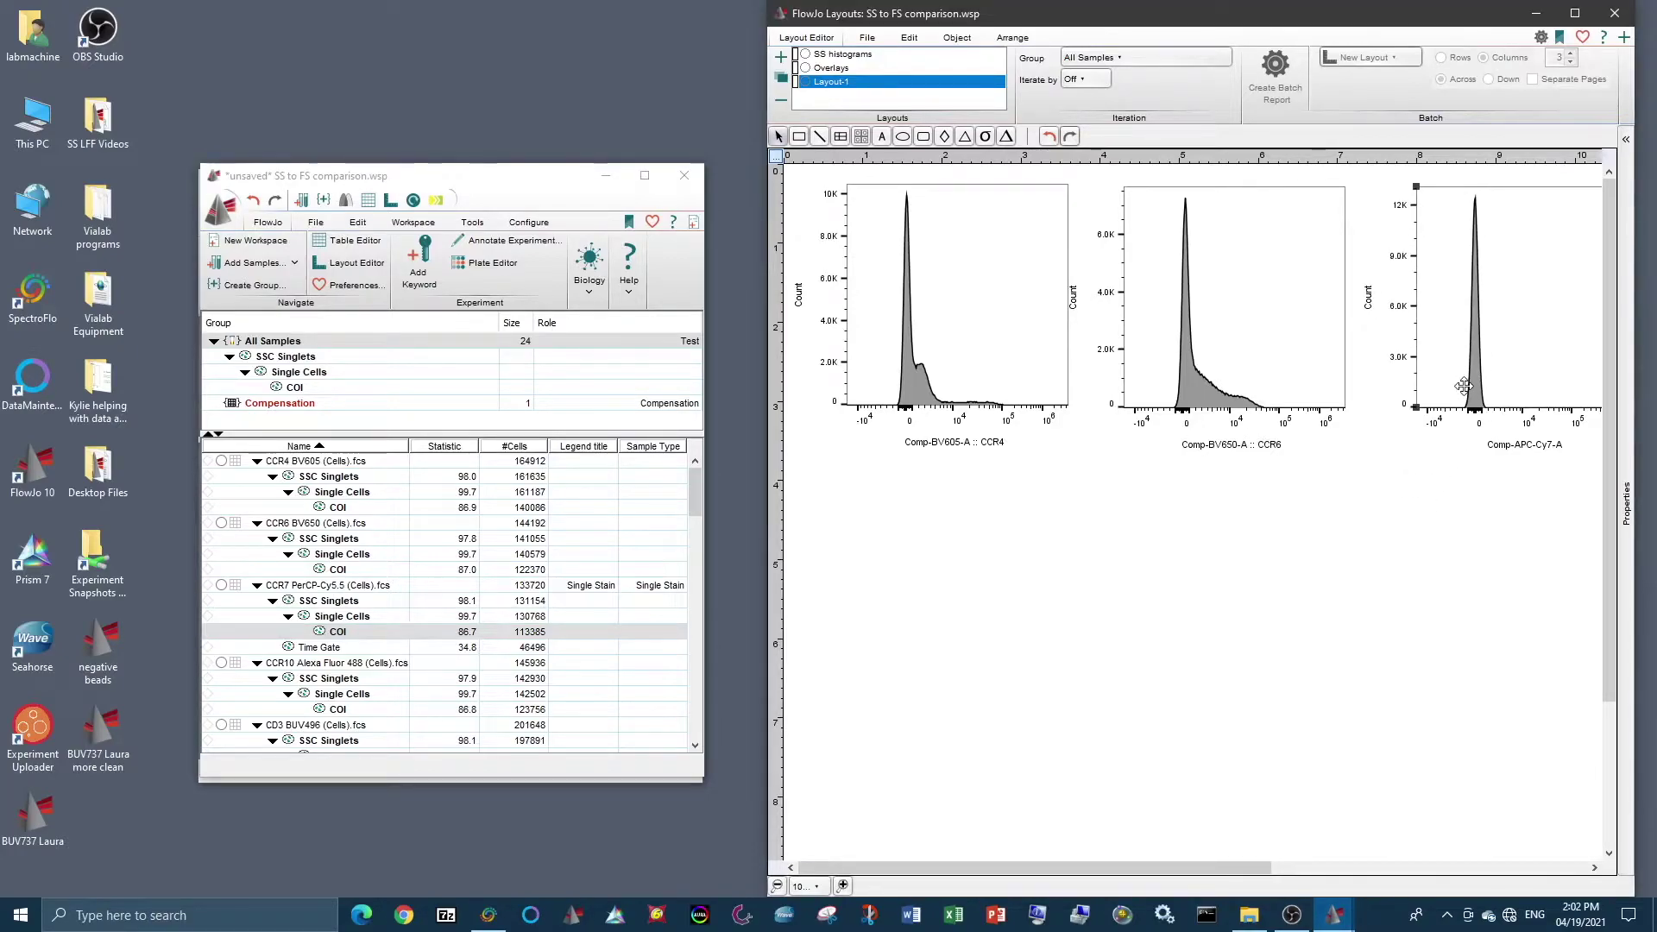
click(1542, 446)
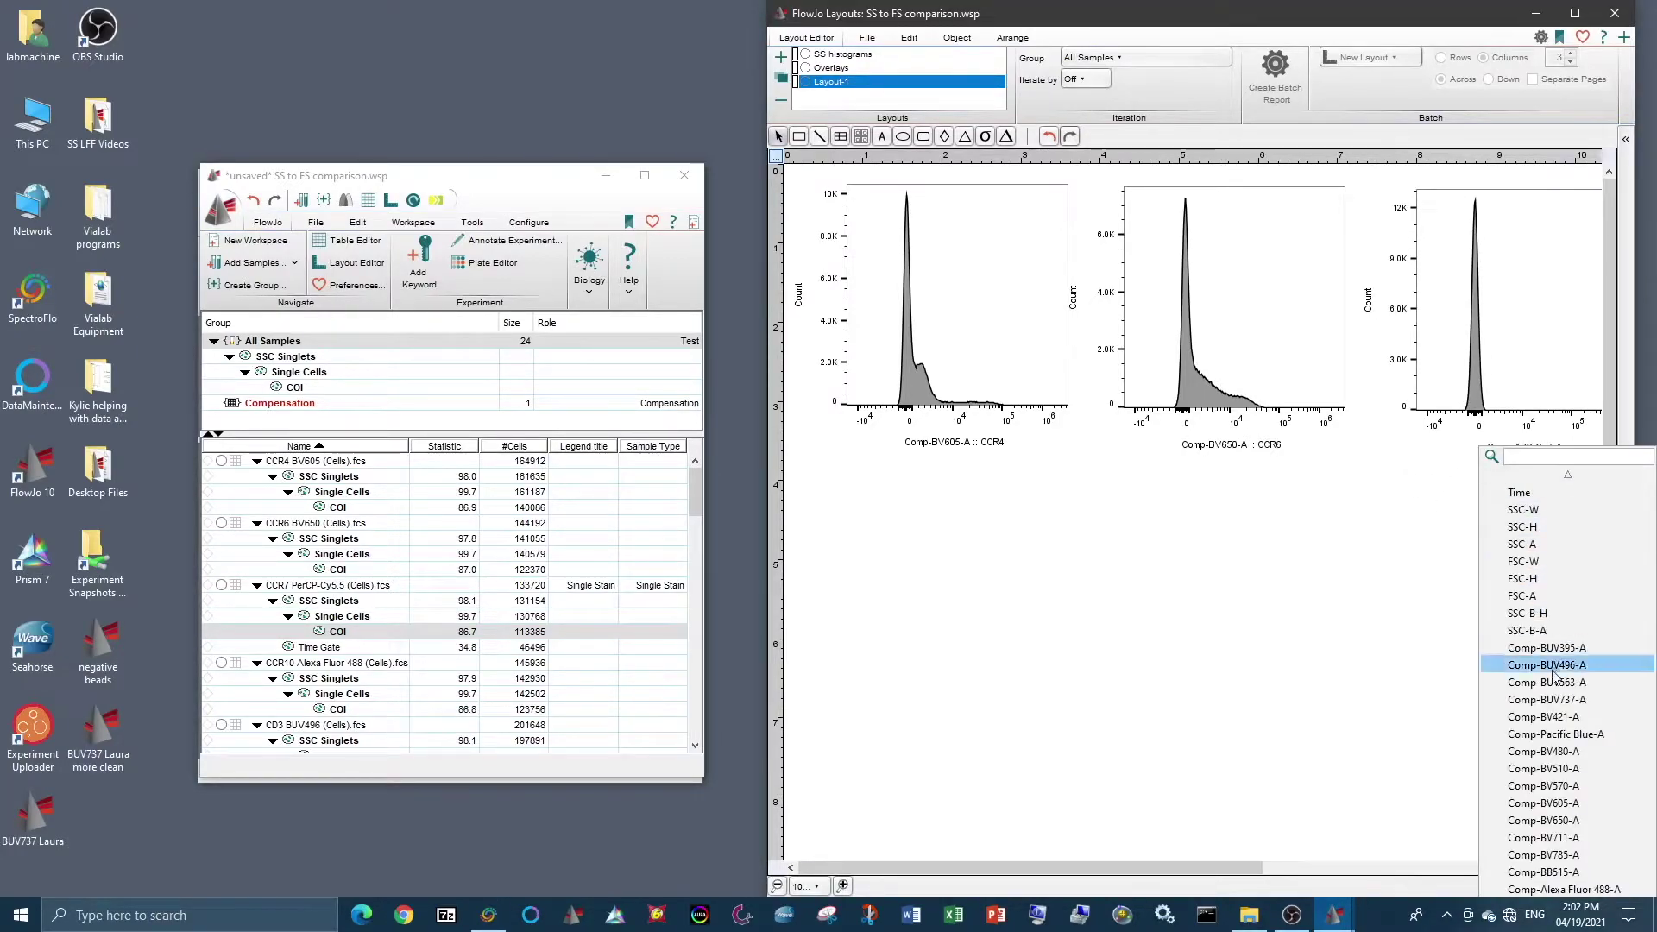
scroll(1571, 734, down, 2)
click(1610, 824)
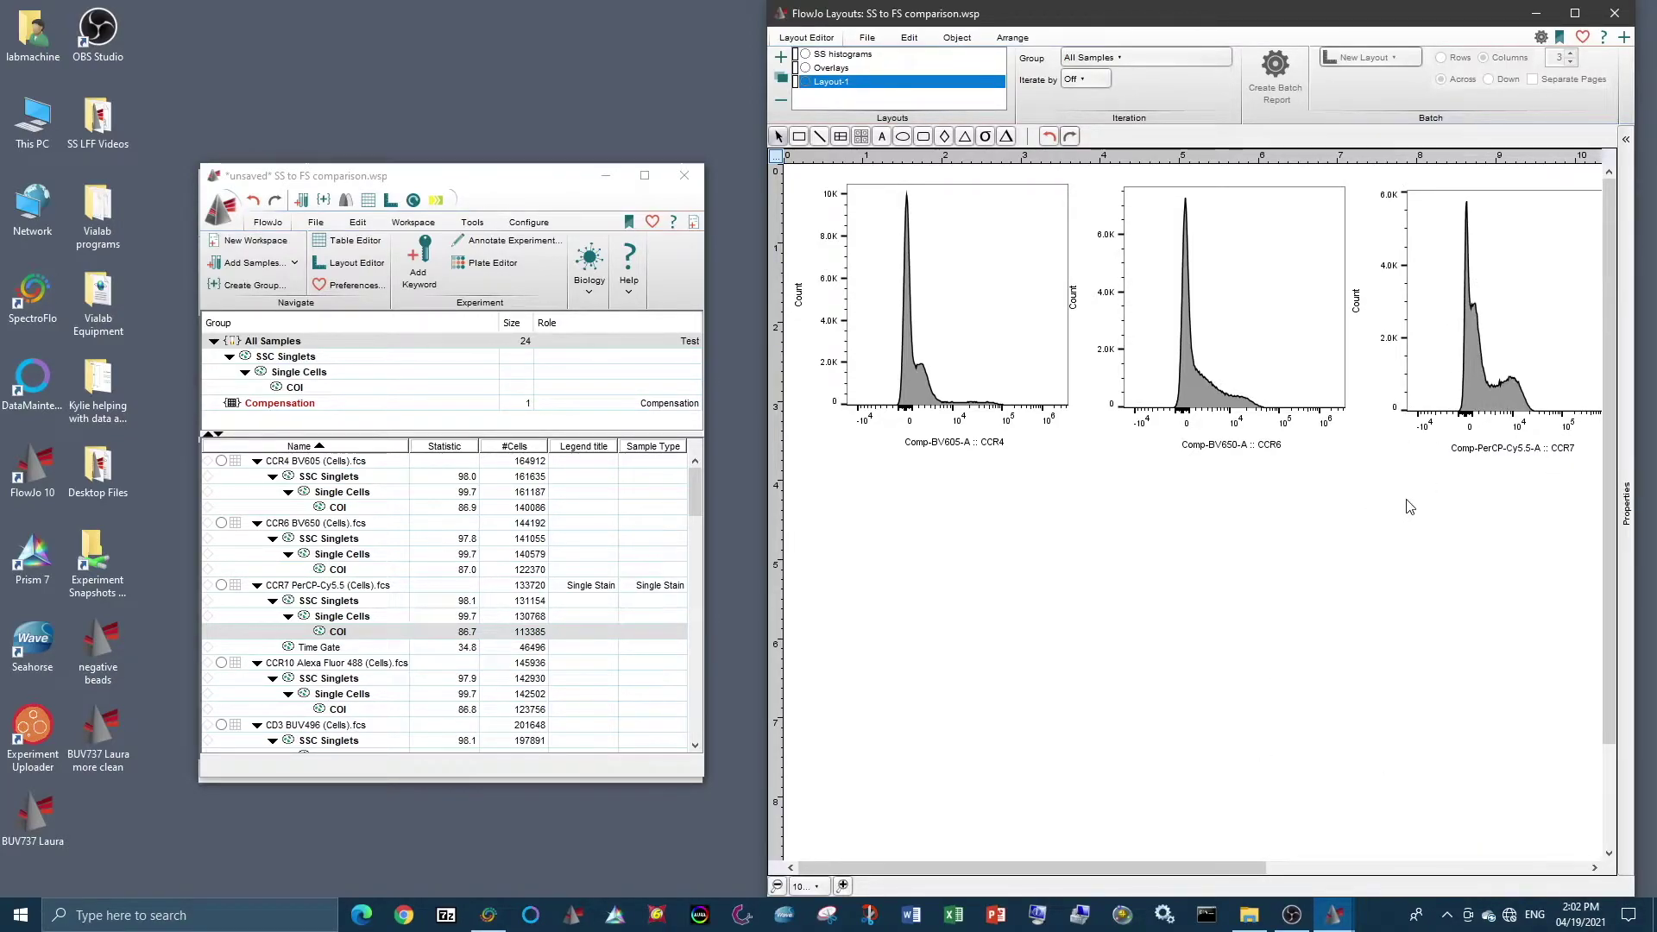
click(853, 55)
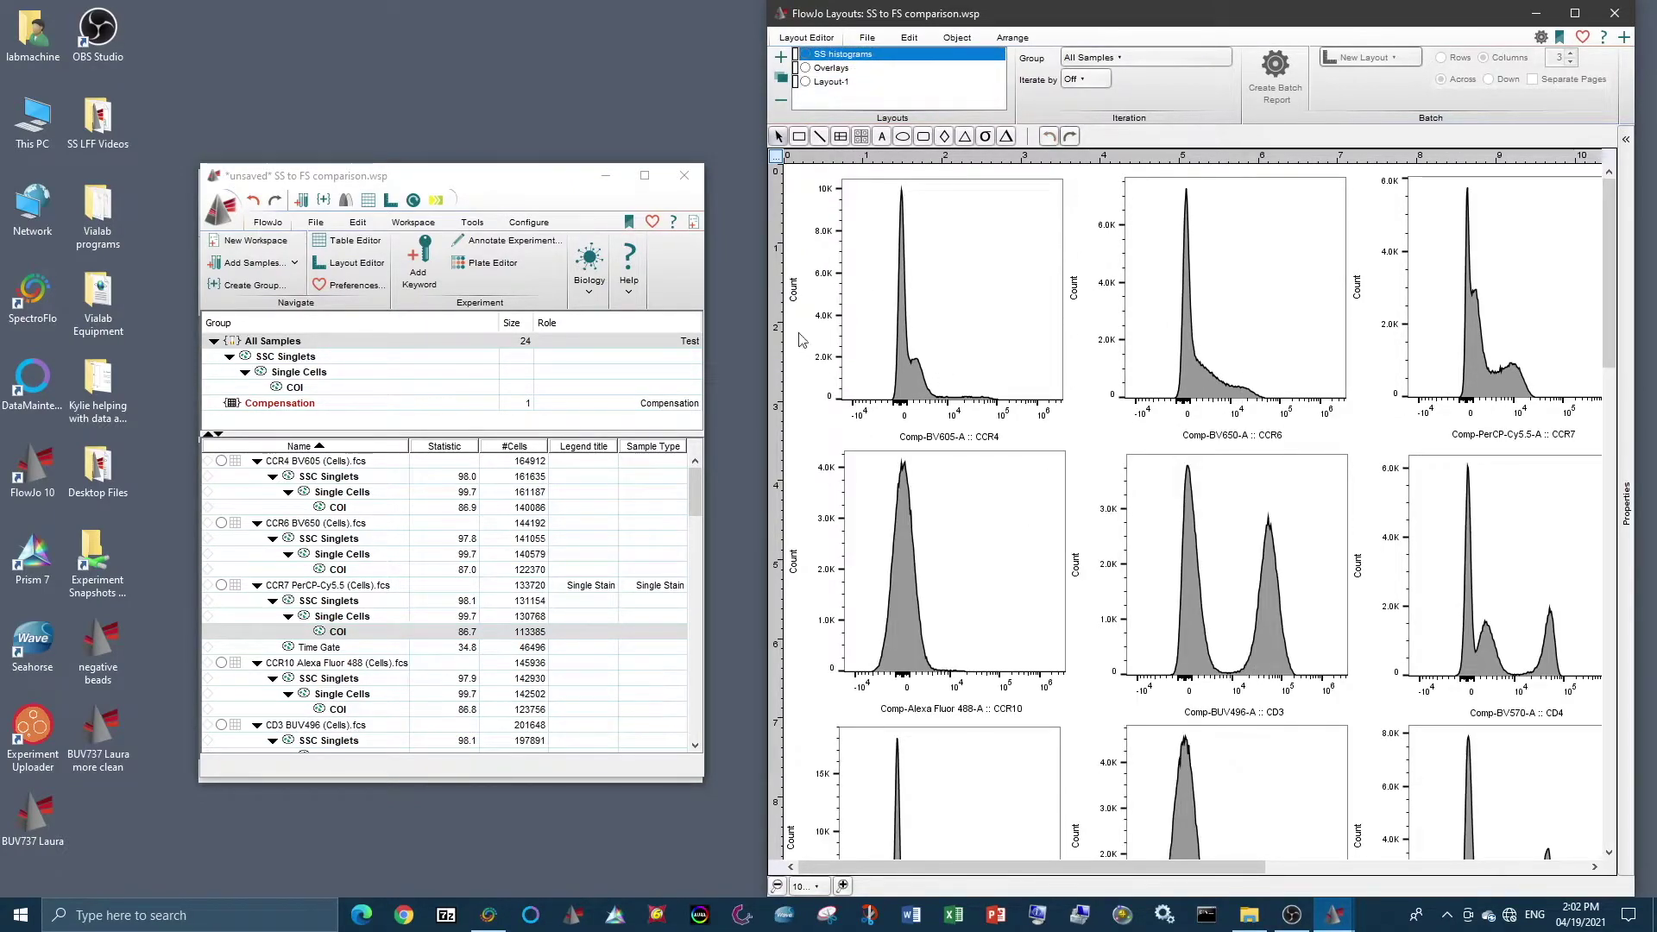
- Maximize the SS histograms layout and scroll through its histograms from CCR4 to Viability and back
double_click(1105, 16)
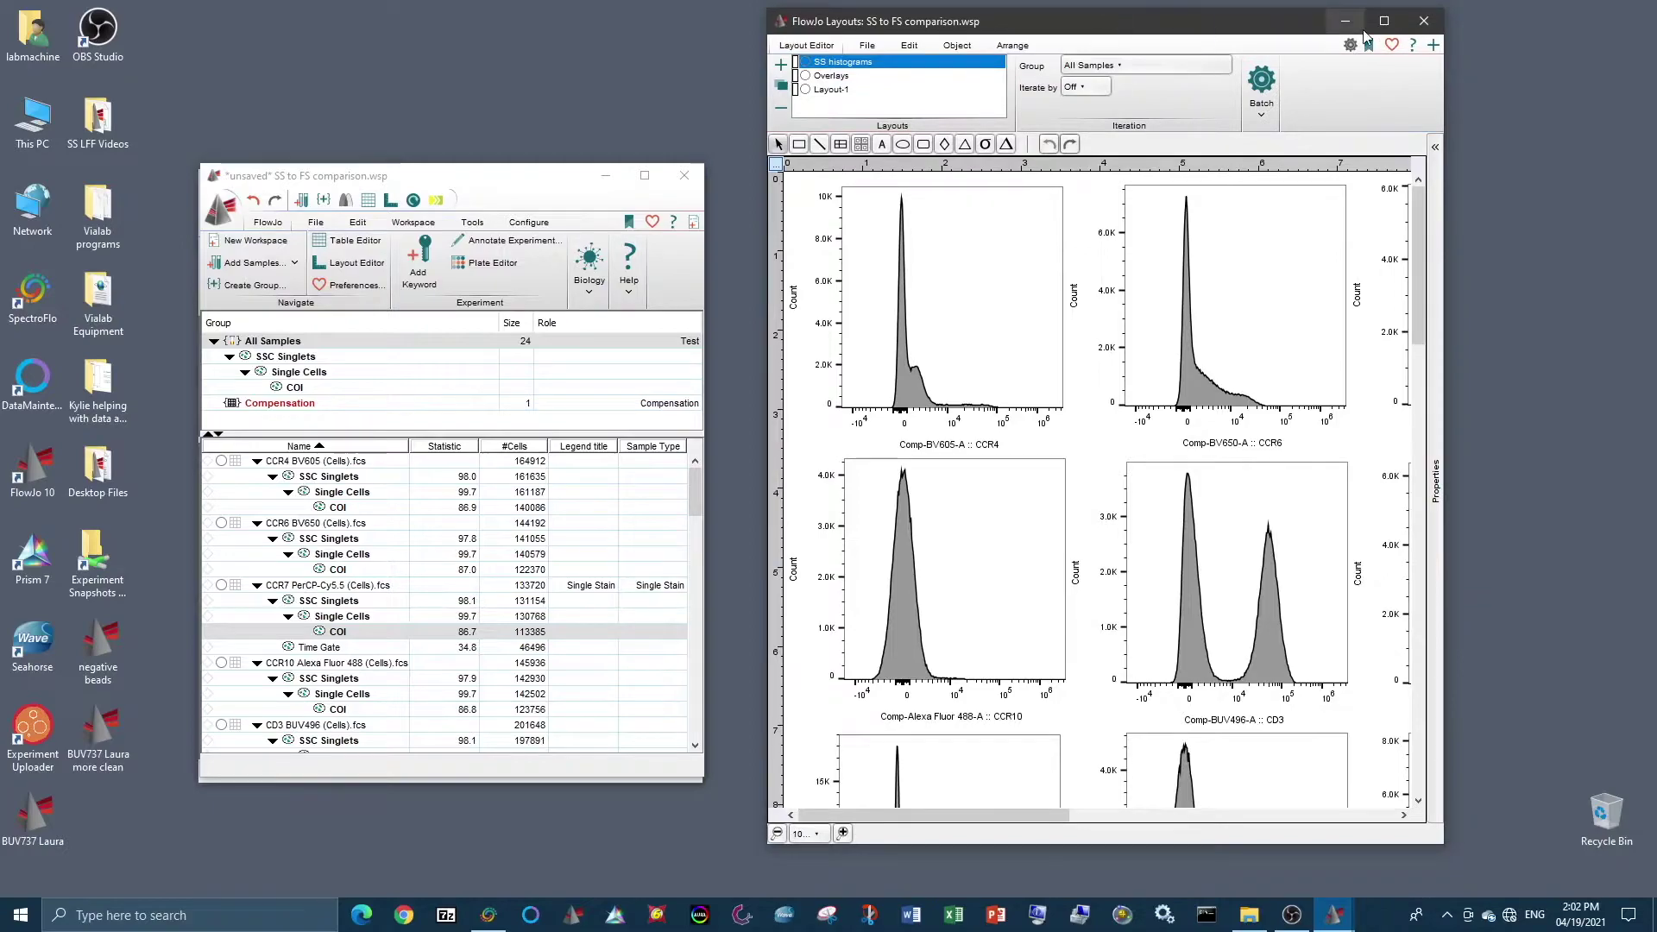
scroll(760, 426, down, 3)
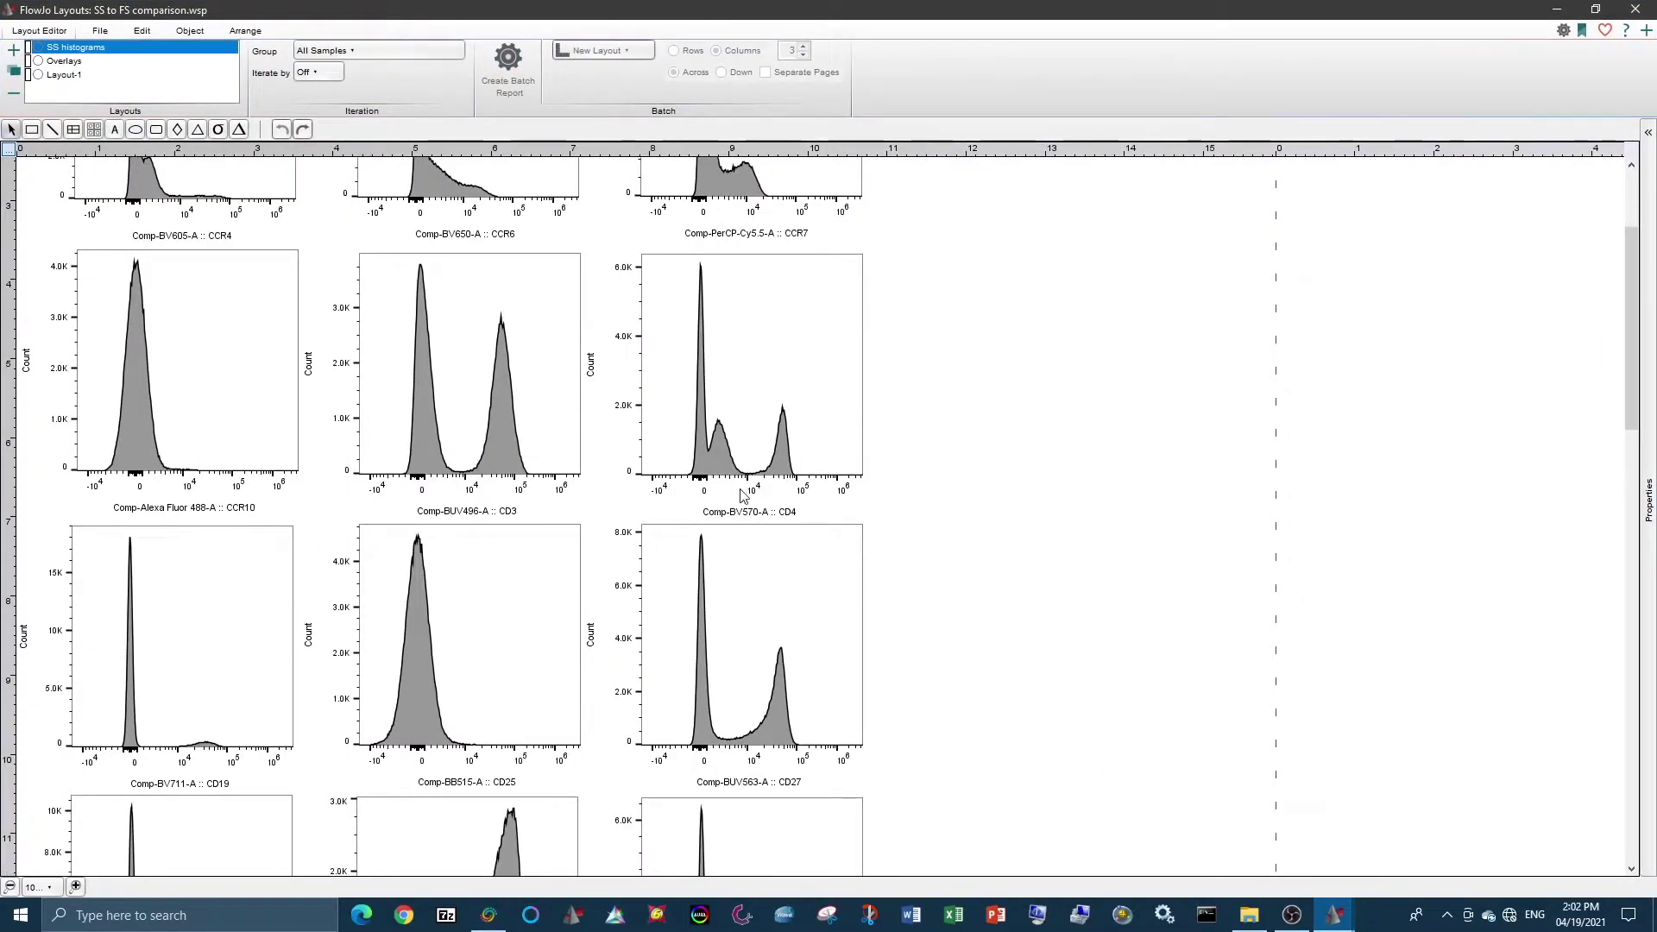
scroll(751, 507, down, 3)
scroll(759, 509, down, 2)
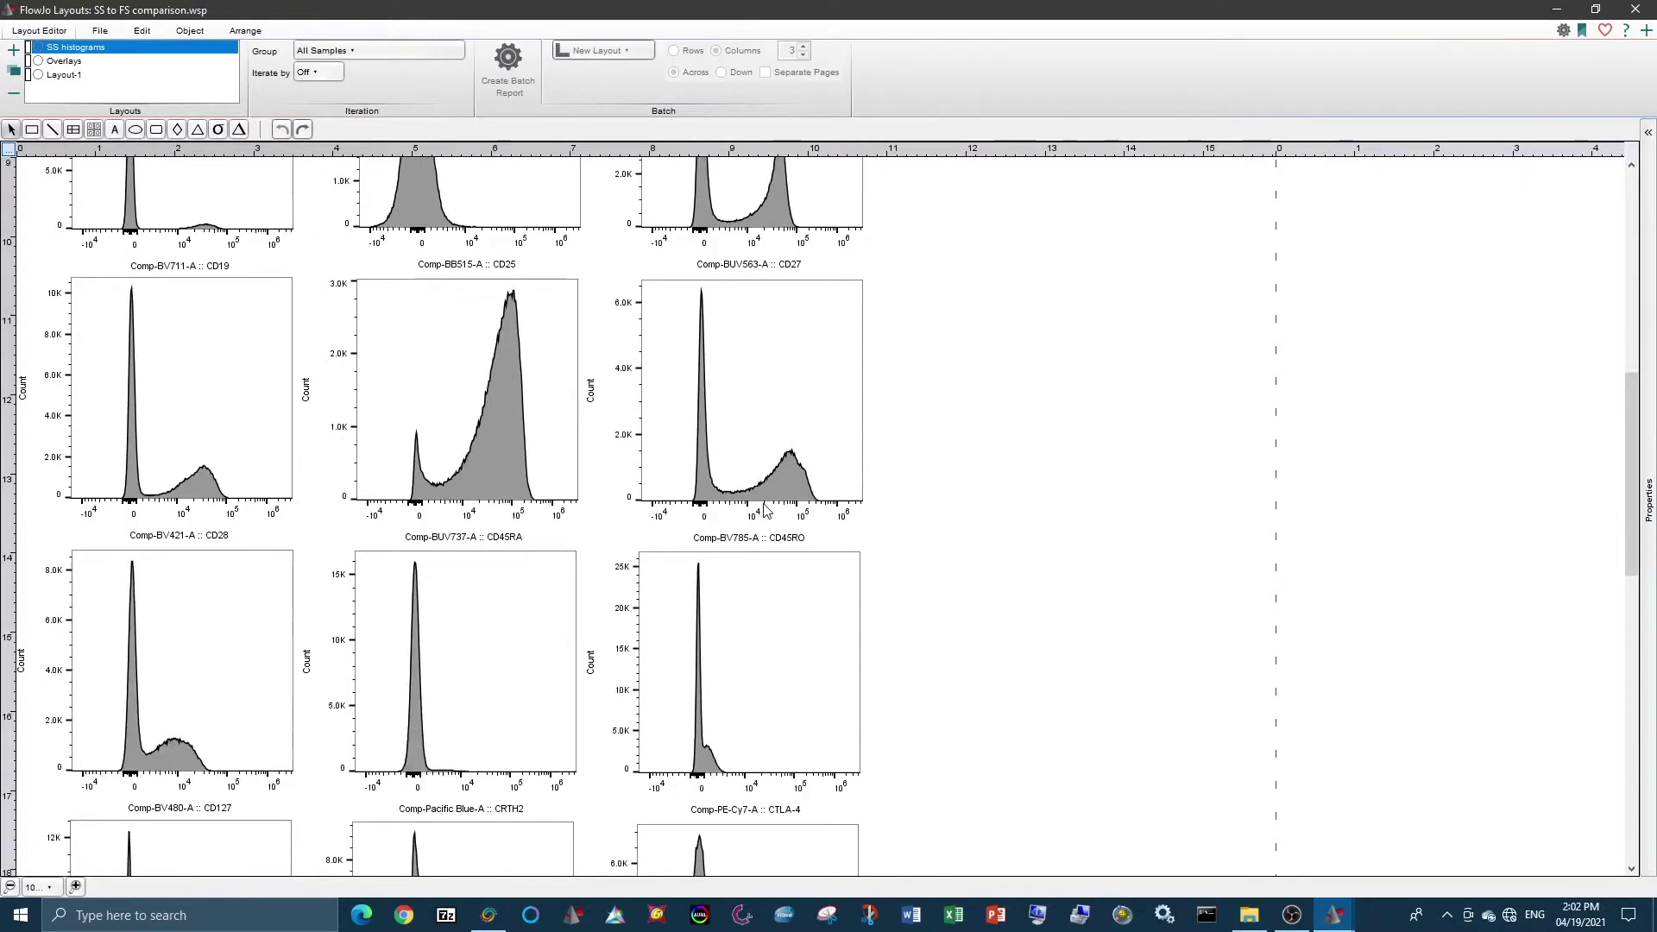
scroll(765, 514, down, 4)
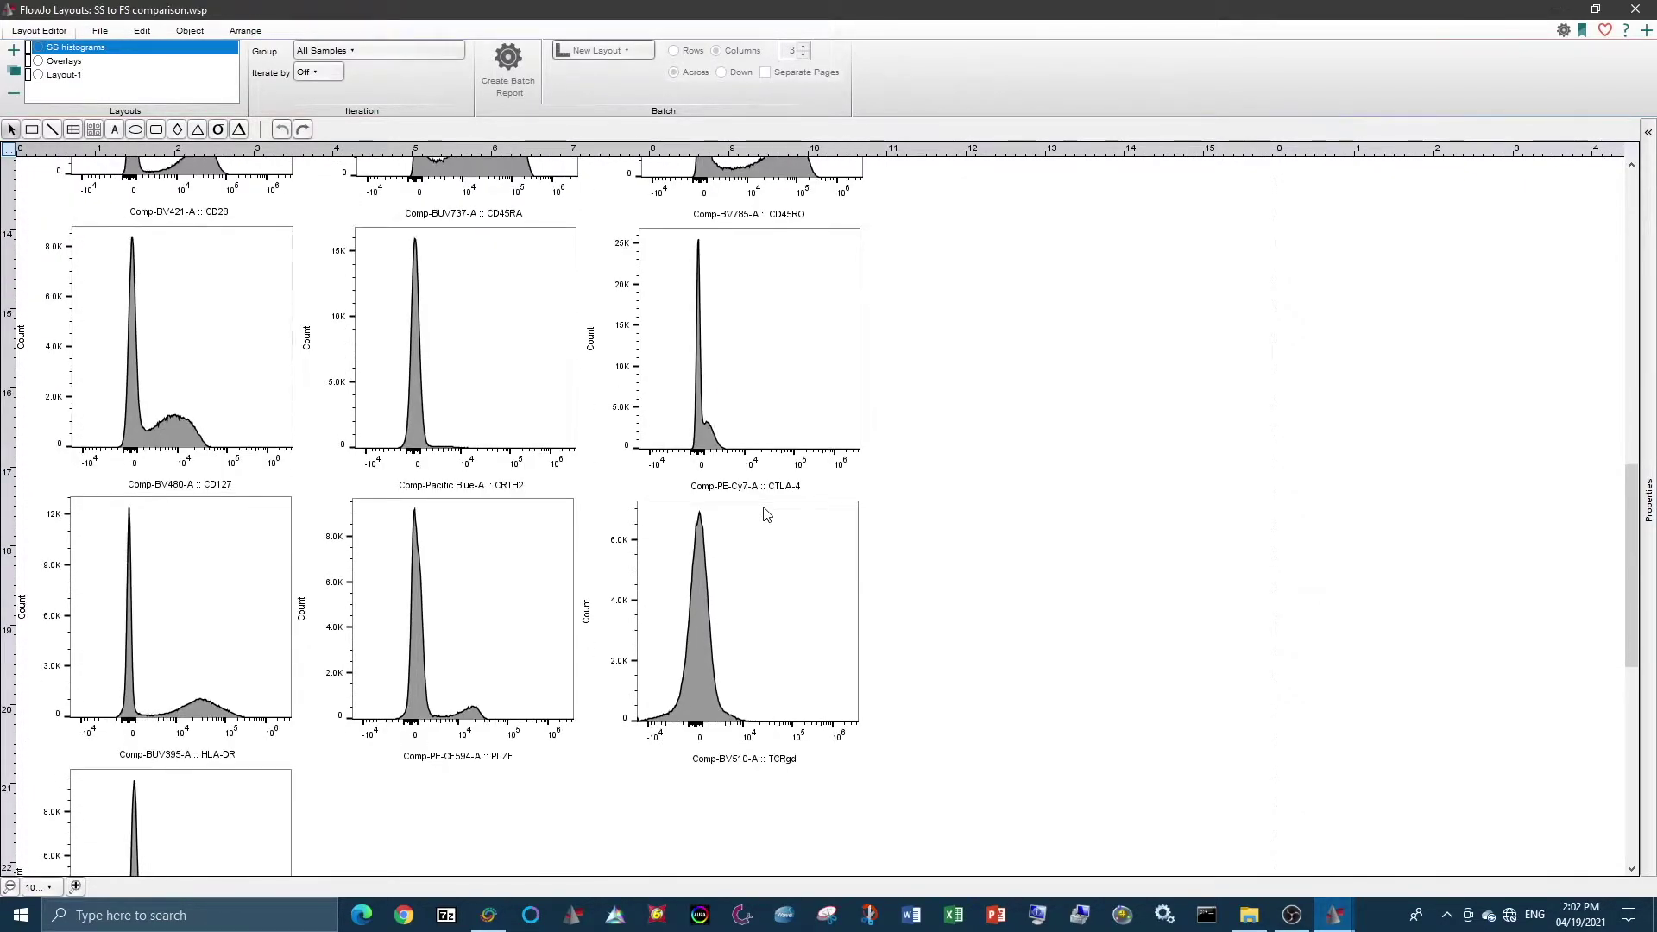
scroll(764, 513, down, 3)
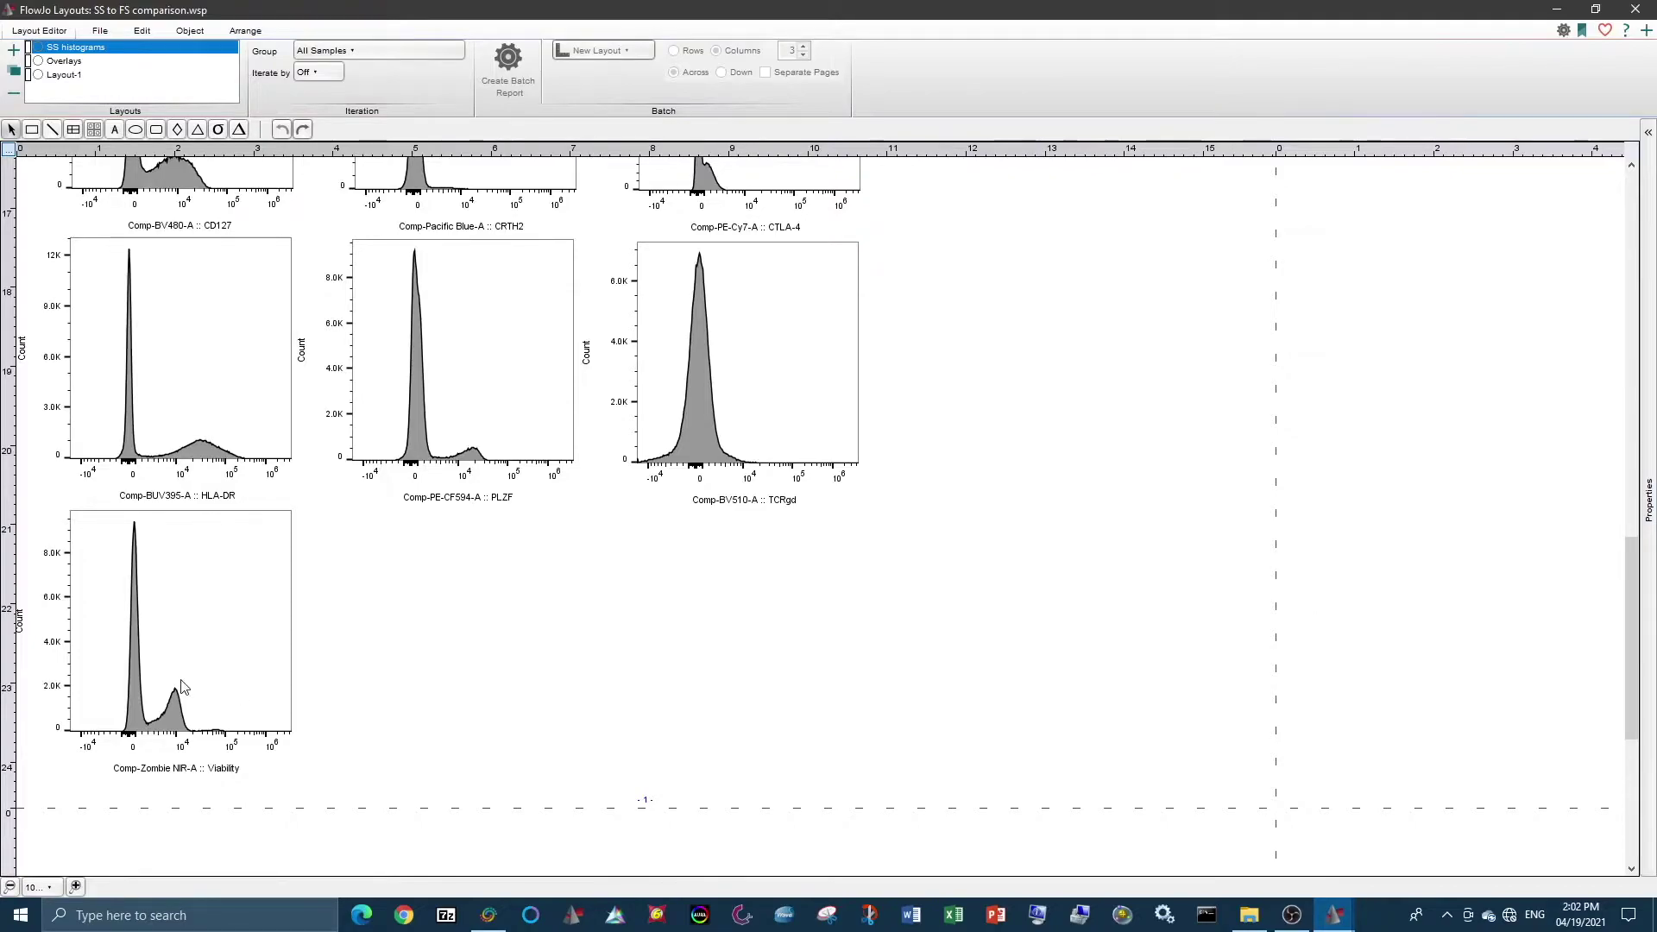
scroll(186, 690, up, 5)
scroll(192, 702, up, 2)
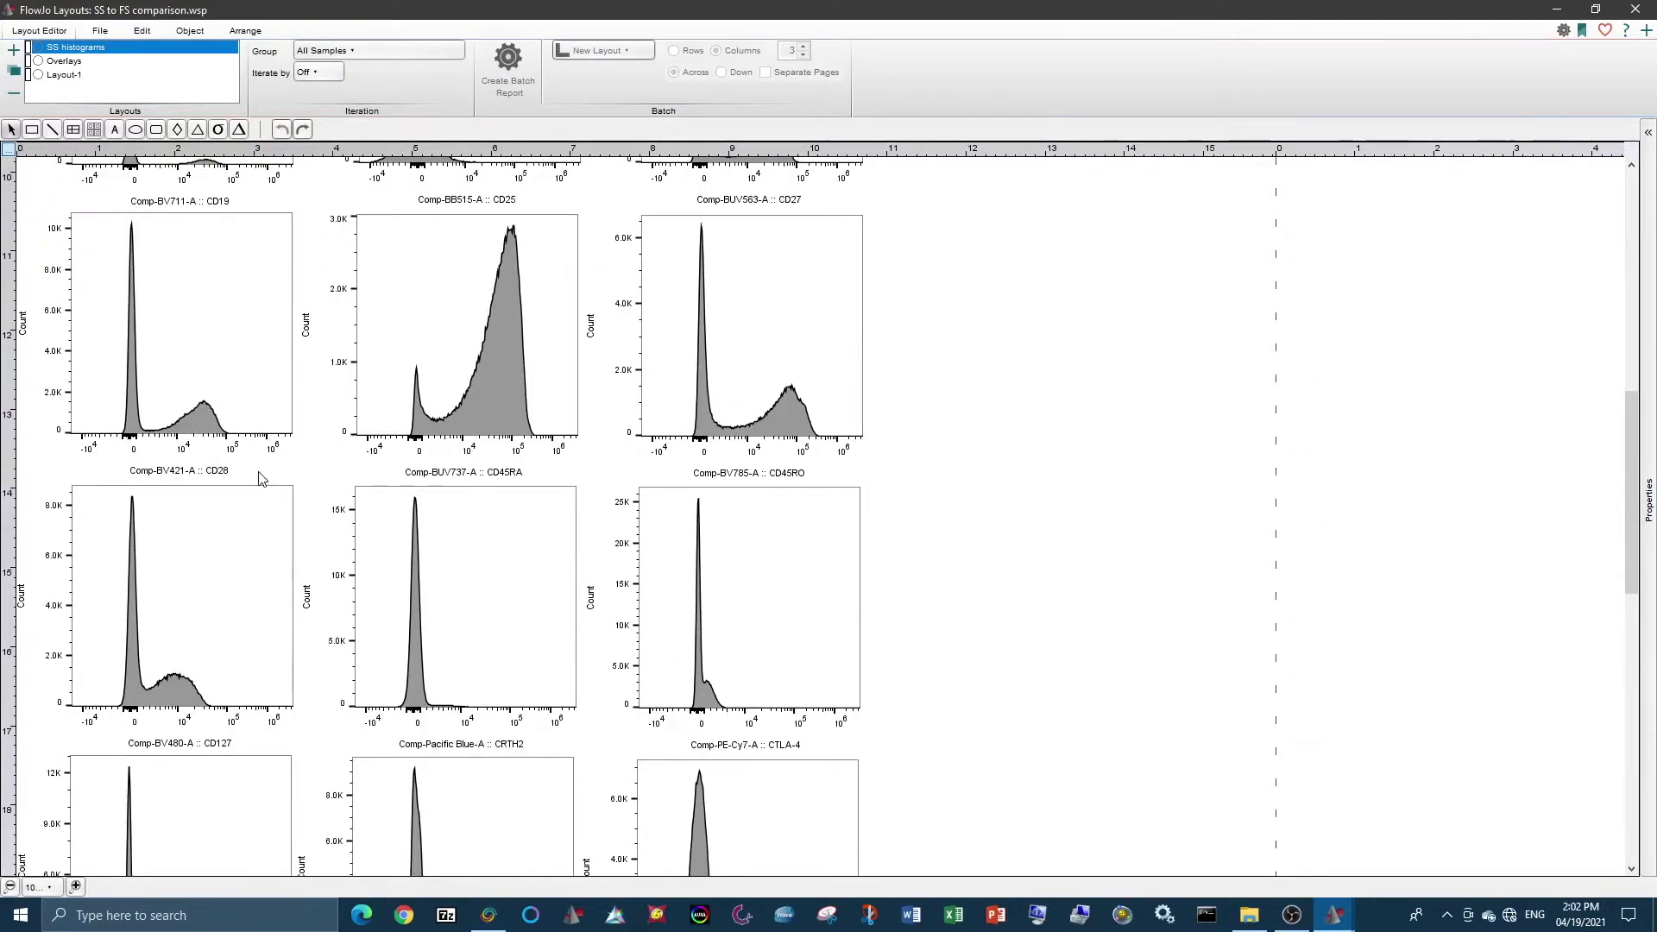
scroll(263, 480, up, 5)
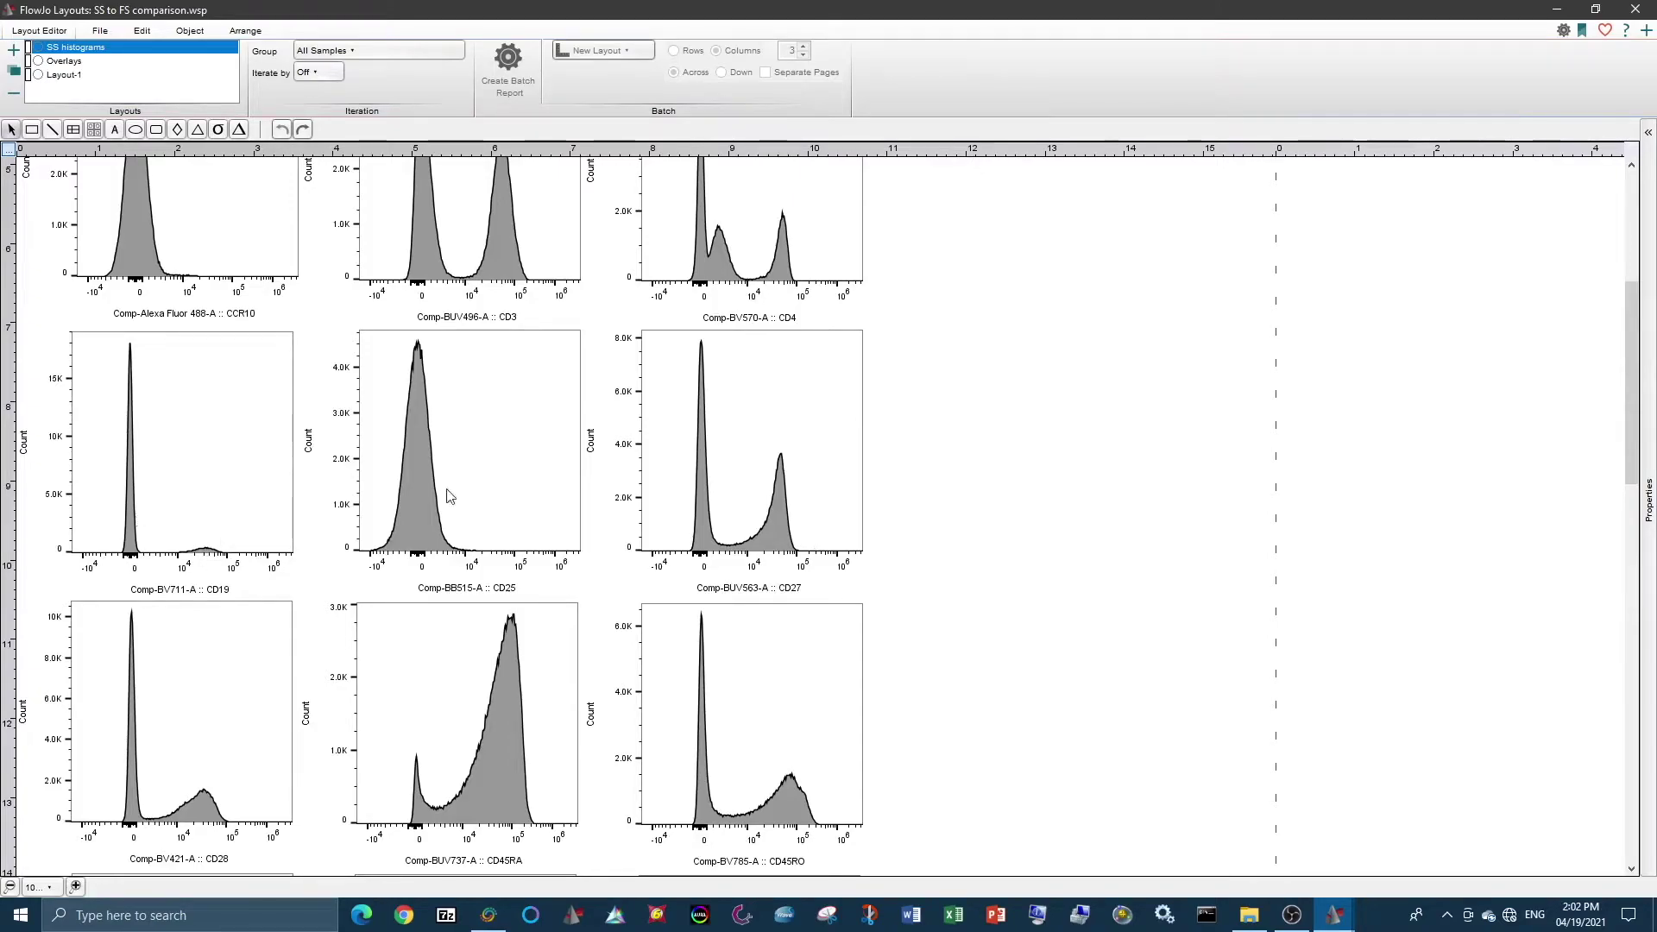
scroll(450, 497, up, 3)
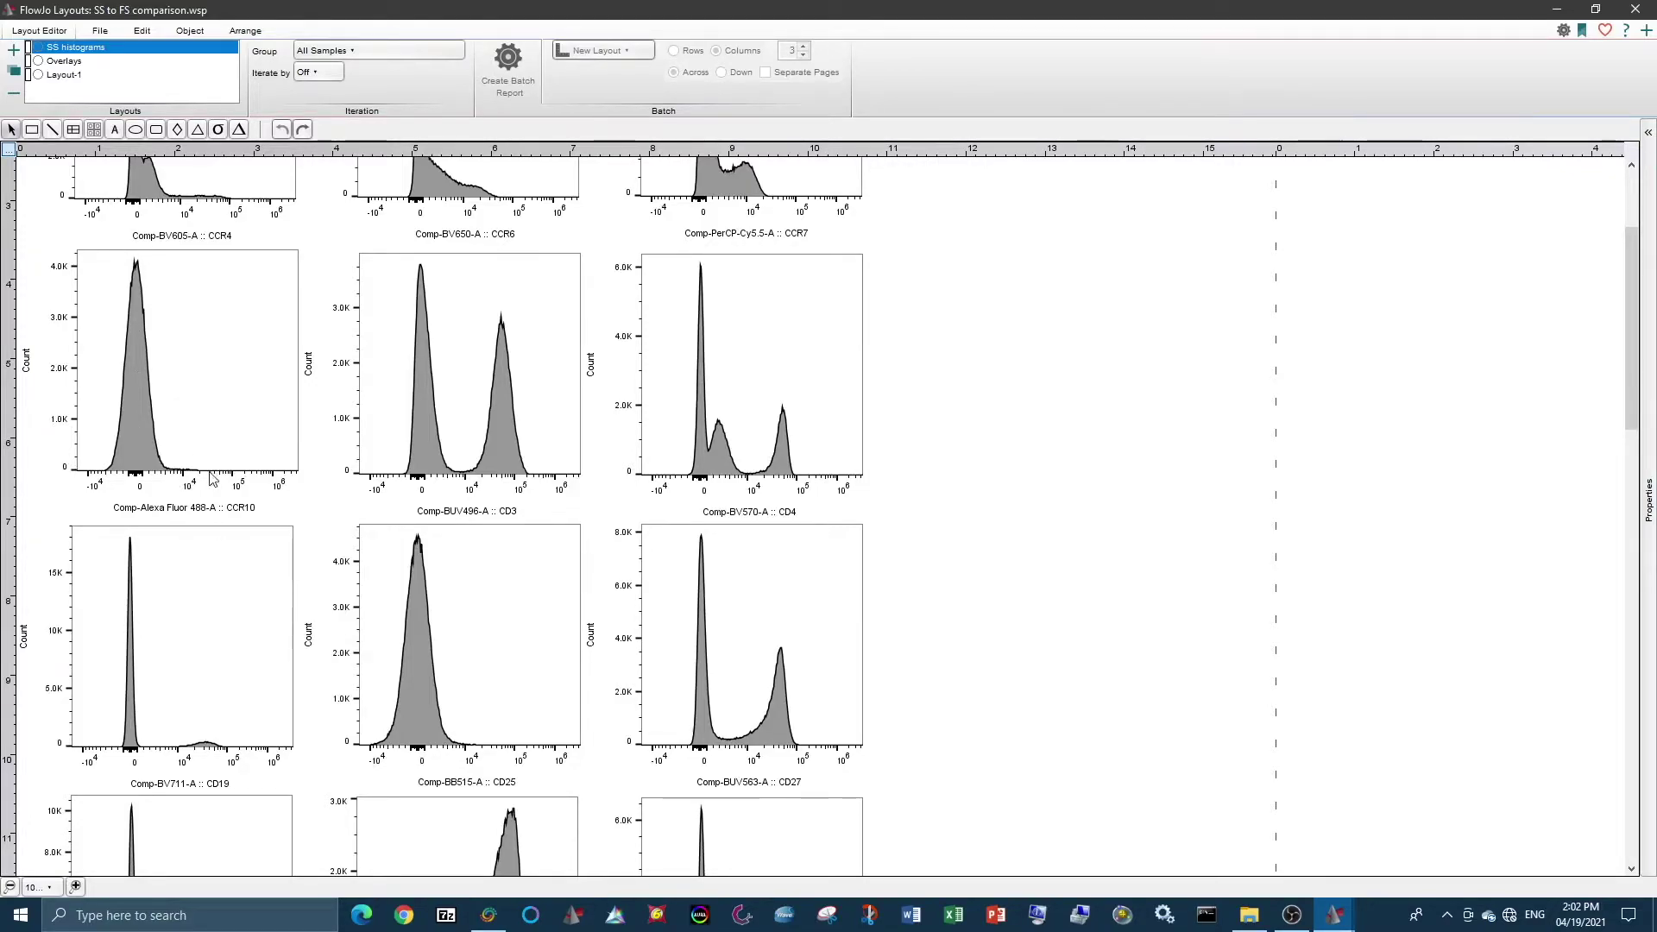
scroll(197, 476, up, 3)
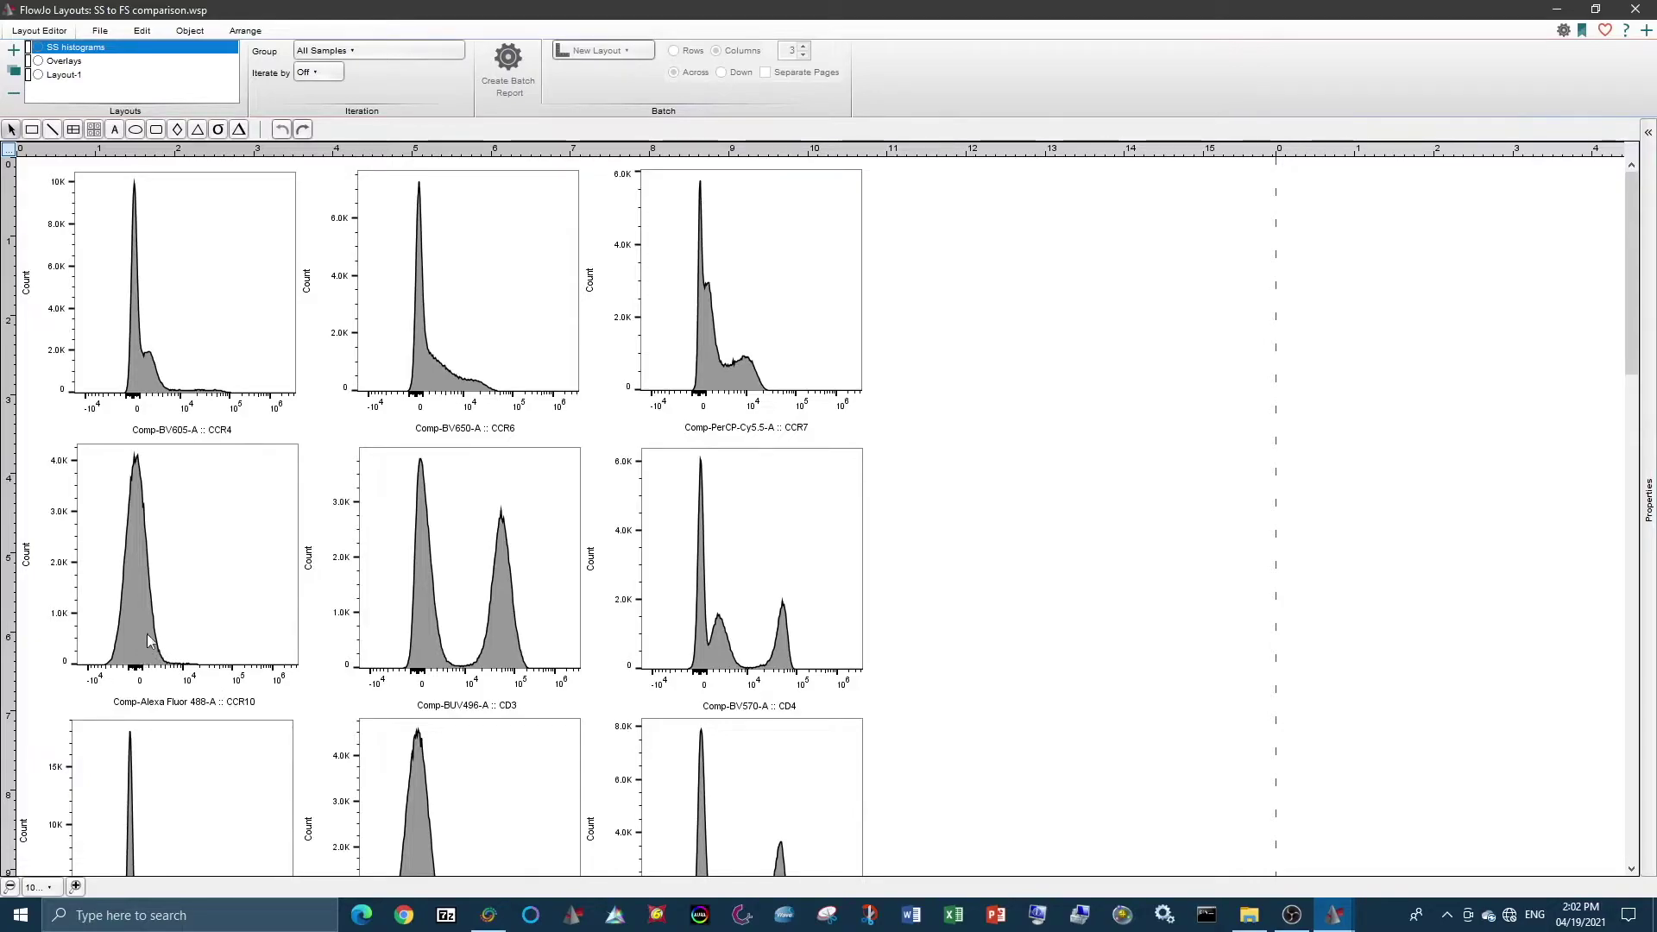
- Convert the CCR10 histogram into a dot plot with SSC-A on the Y axis
right_click(201, 583)
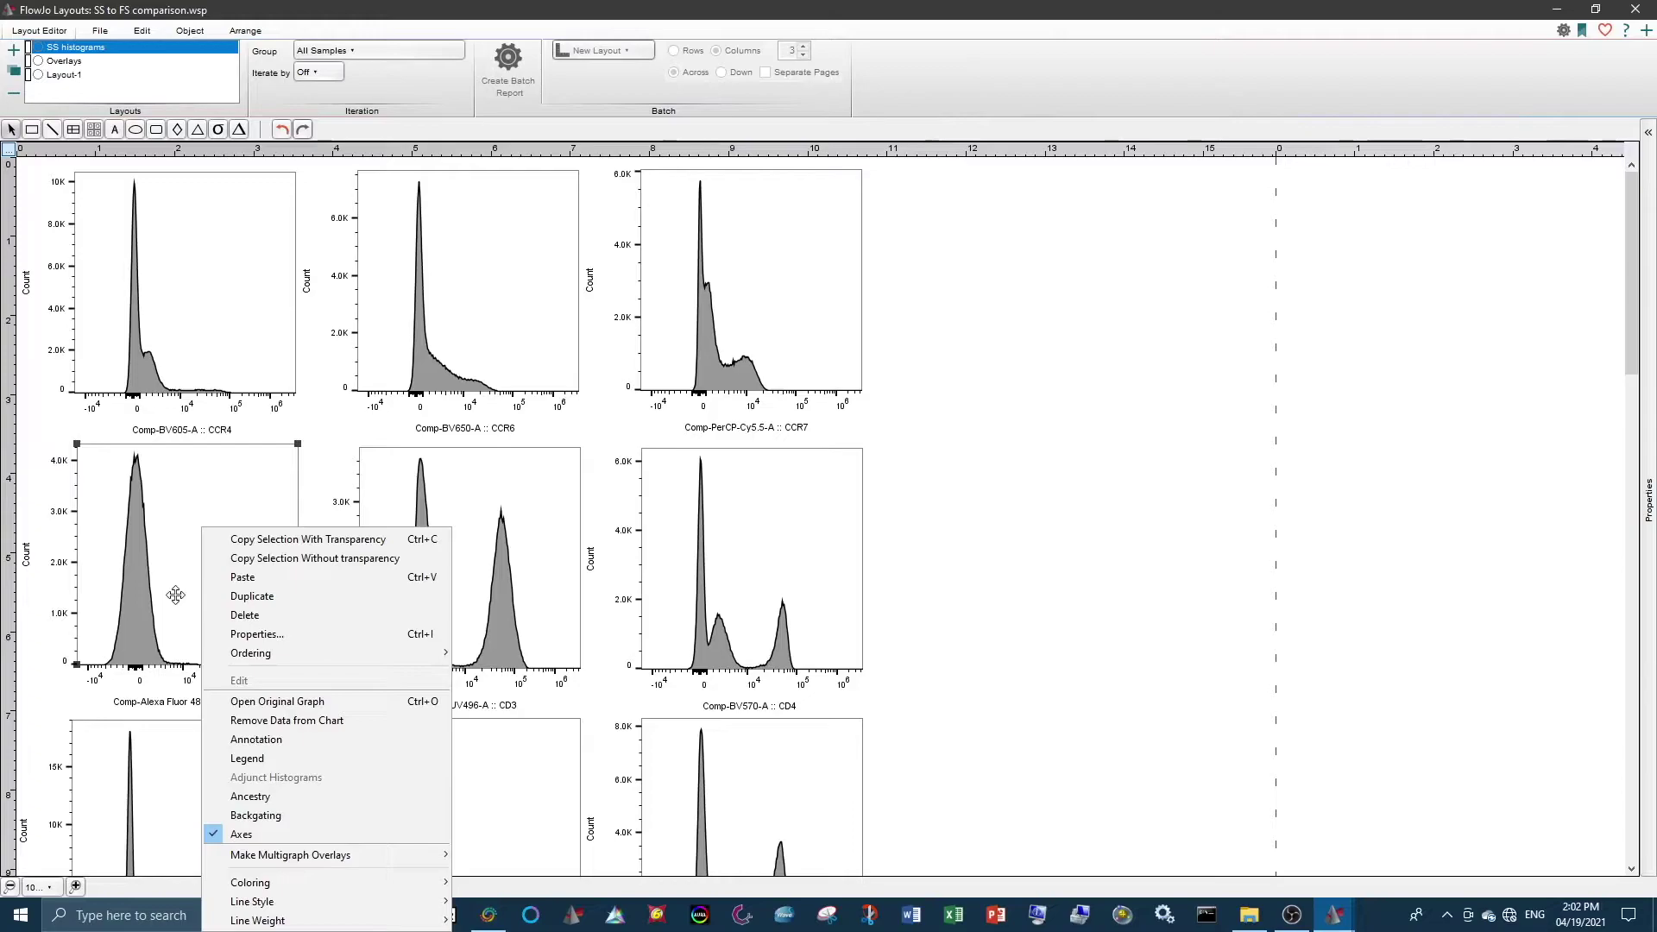
click(325, 633)
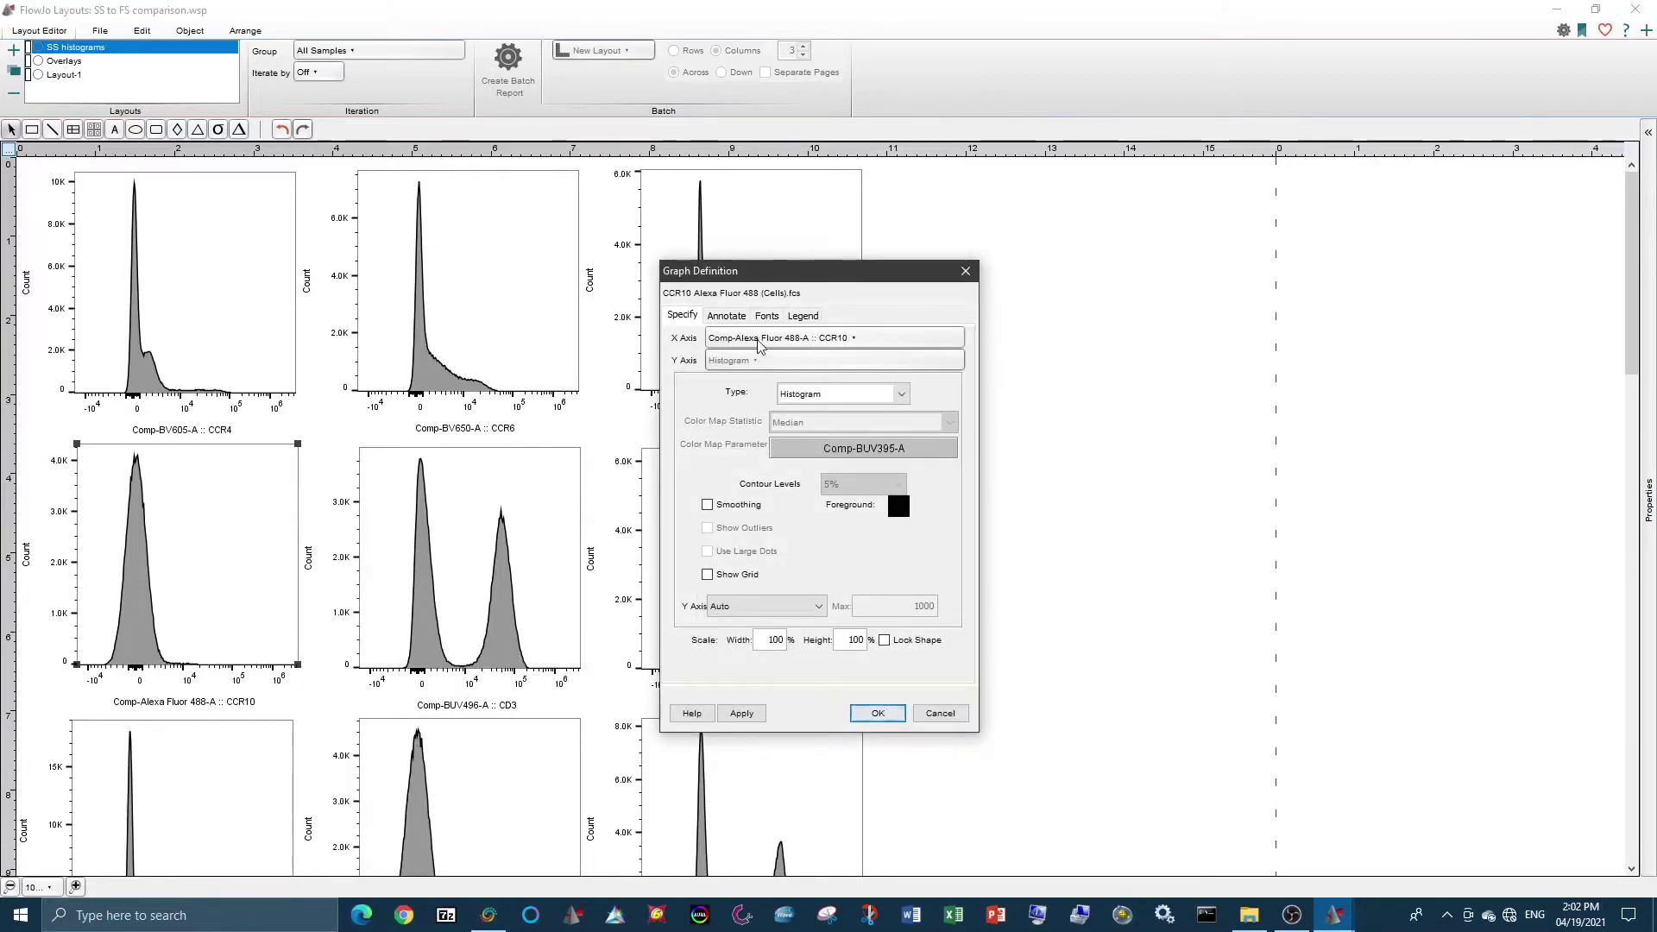
click(808, 395)
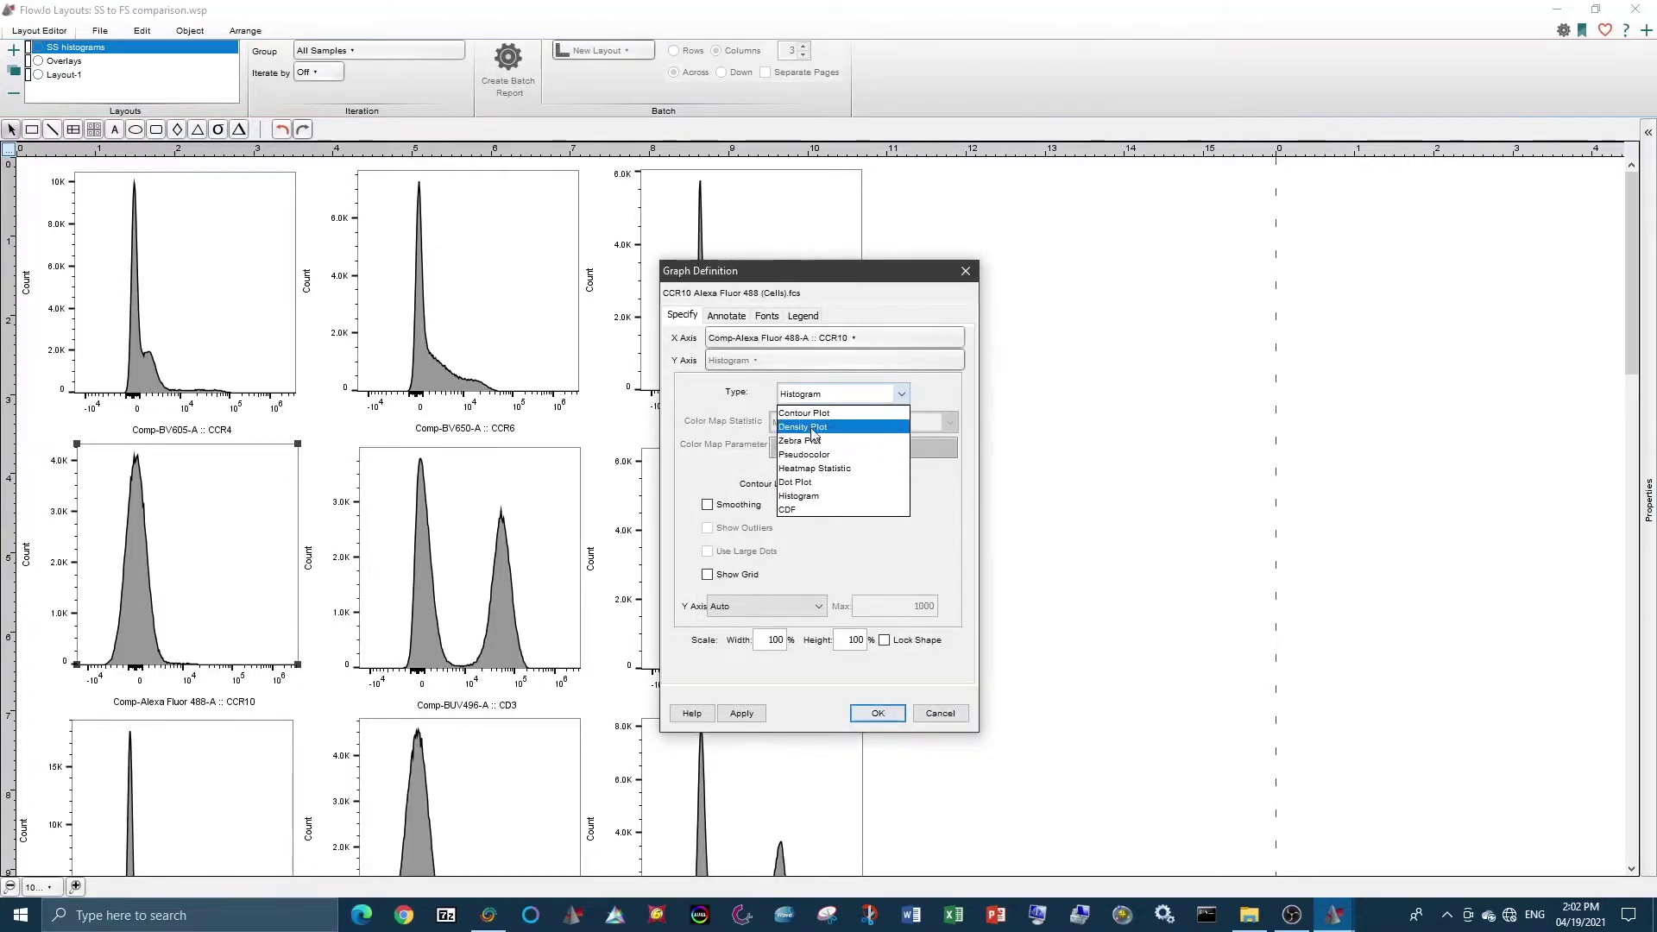
click(796, 482)
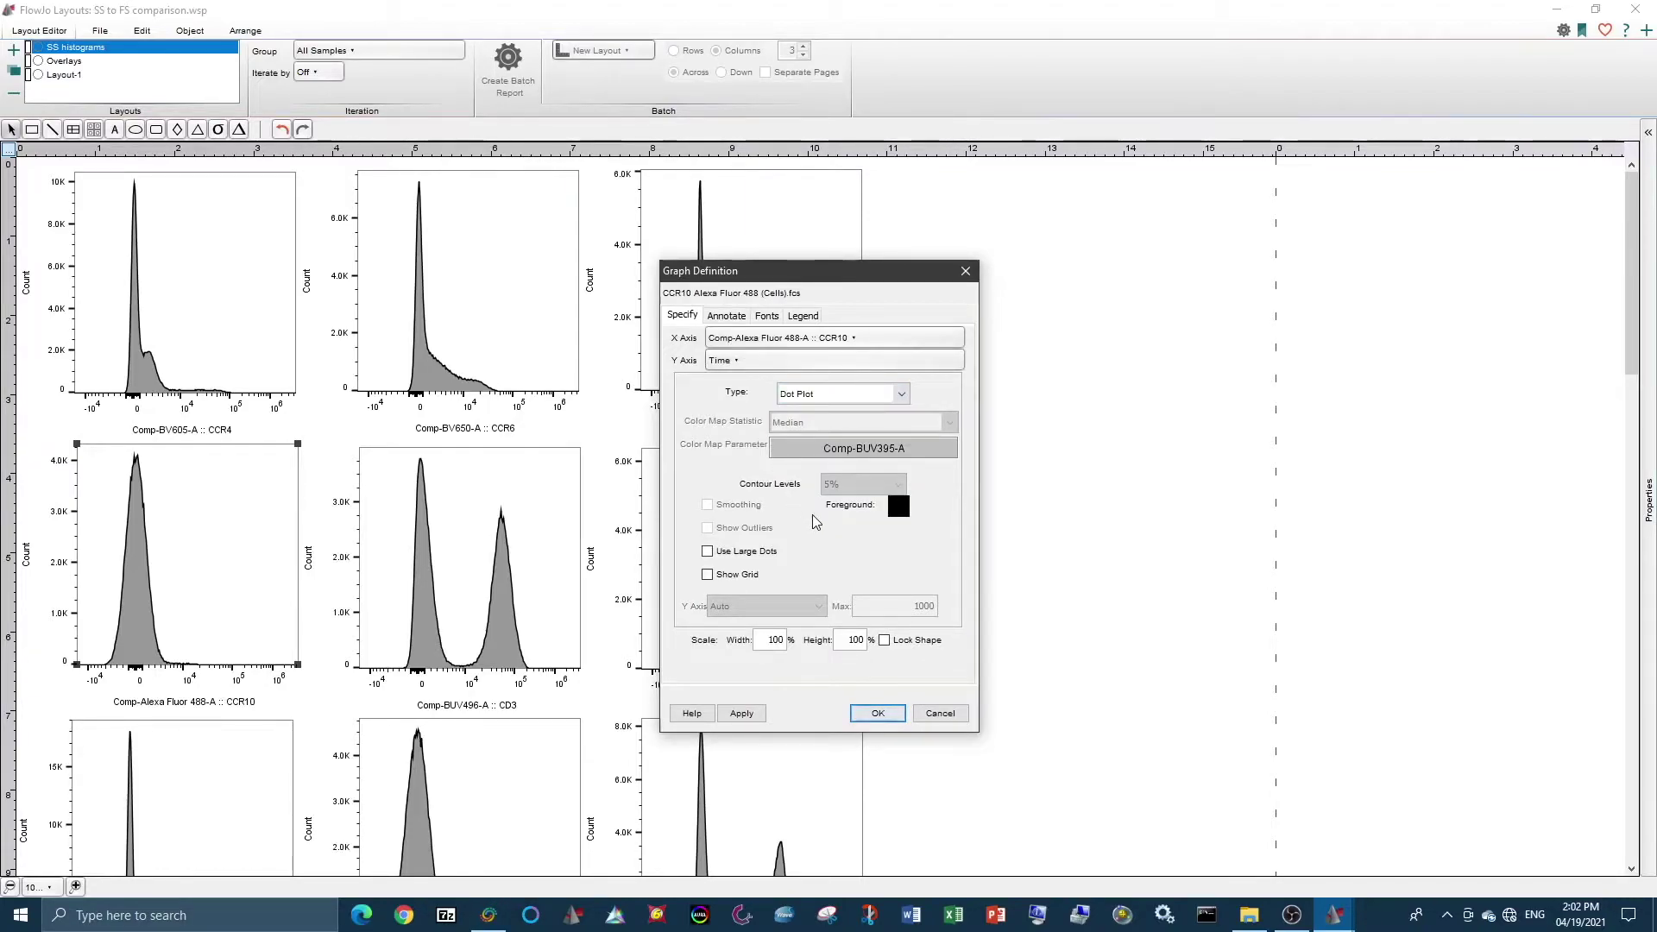
click(738, 363)
click(1027, 469)
click(877, 714)
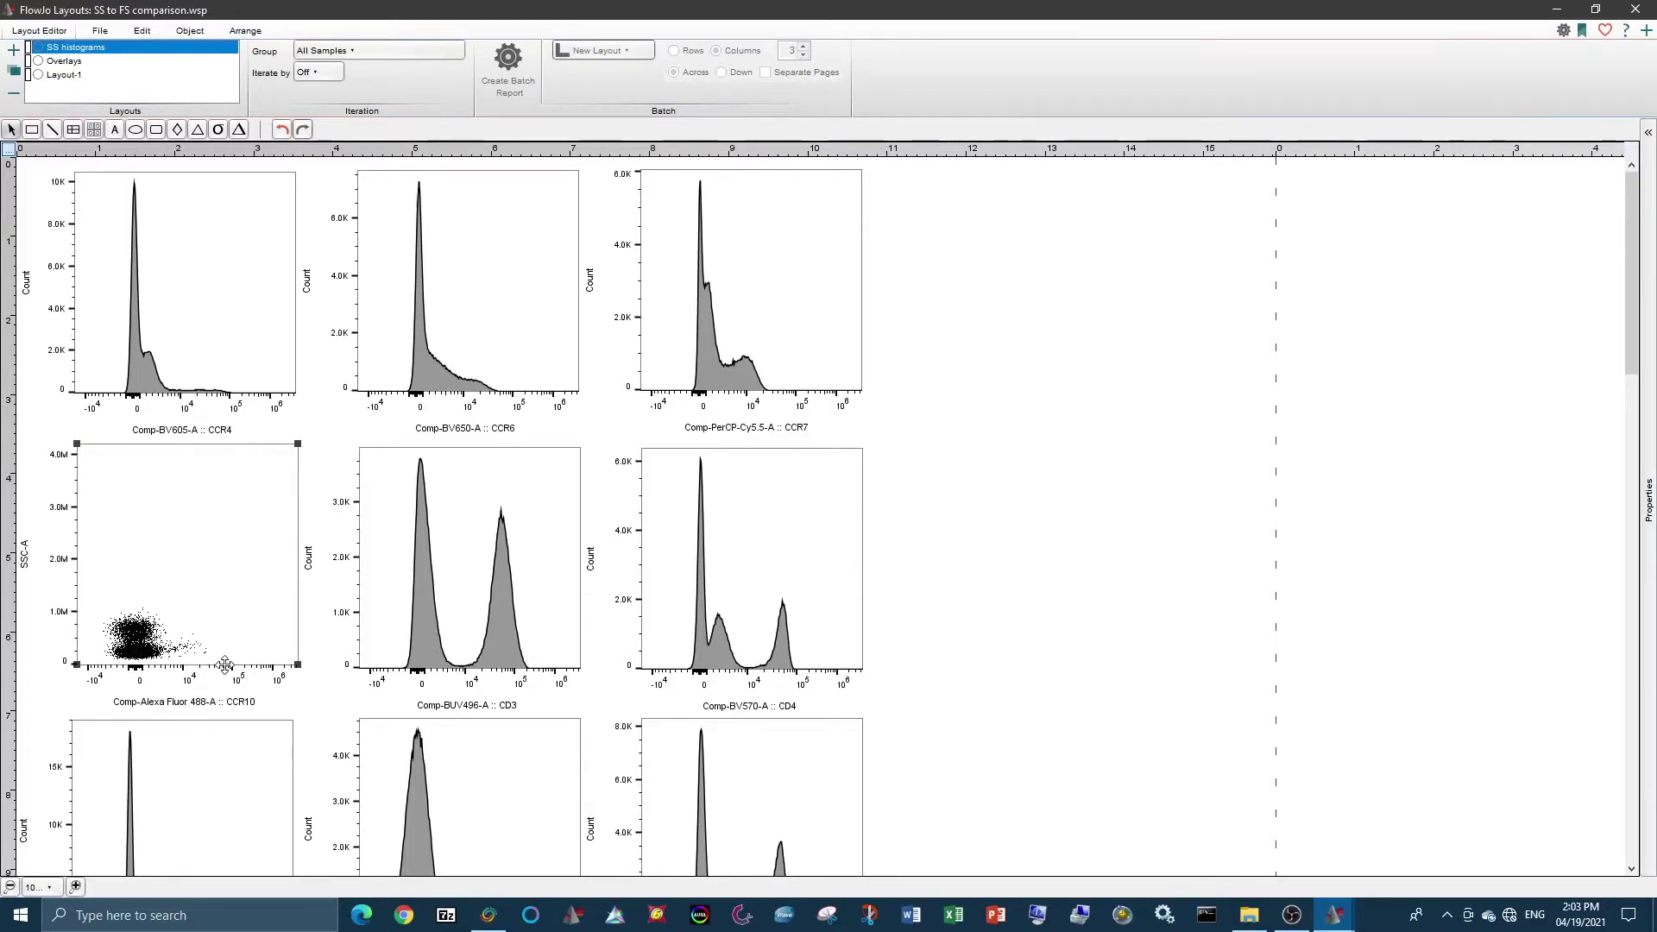
- Deselect the plot, restore the Layouts window beside the workspace, and scroll the layout
click(1151, 510)
drag(775, 12, 1146, 52)
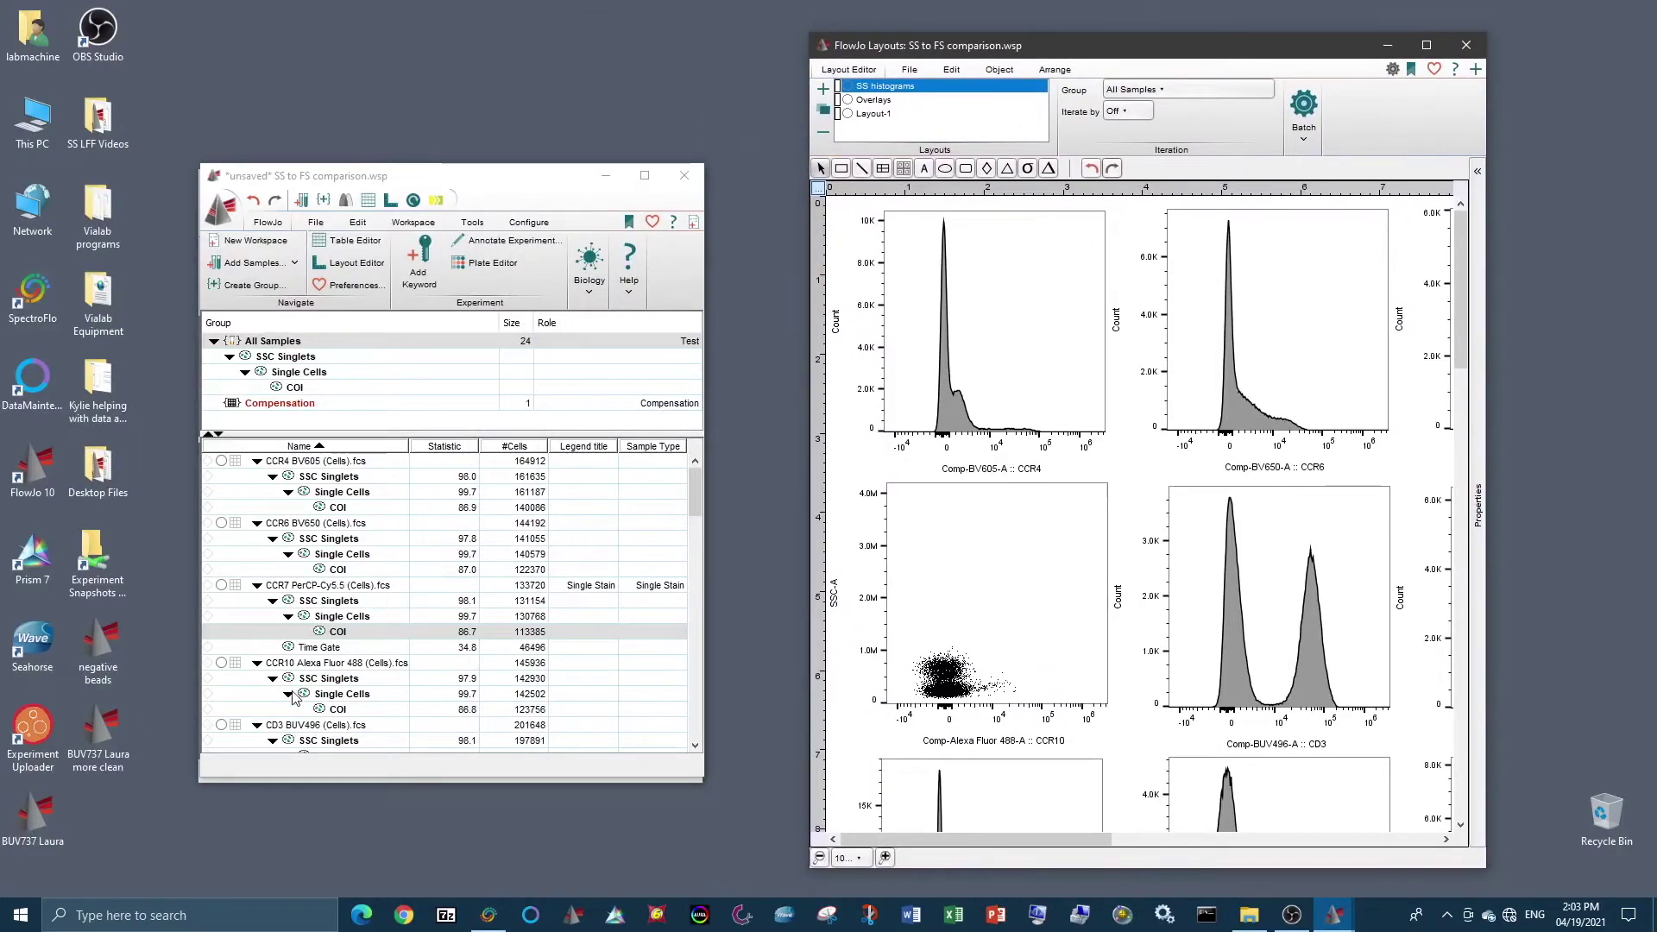
scroll(293, 698, down, 10)
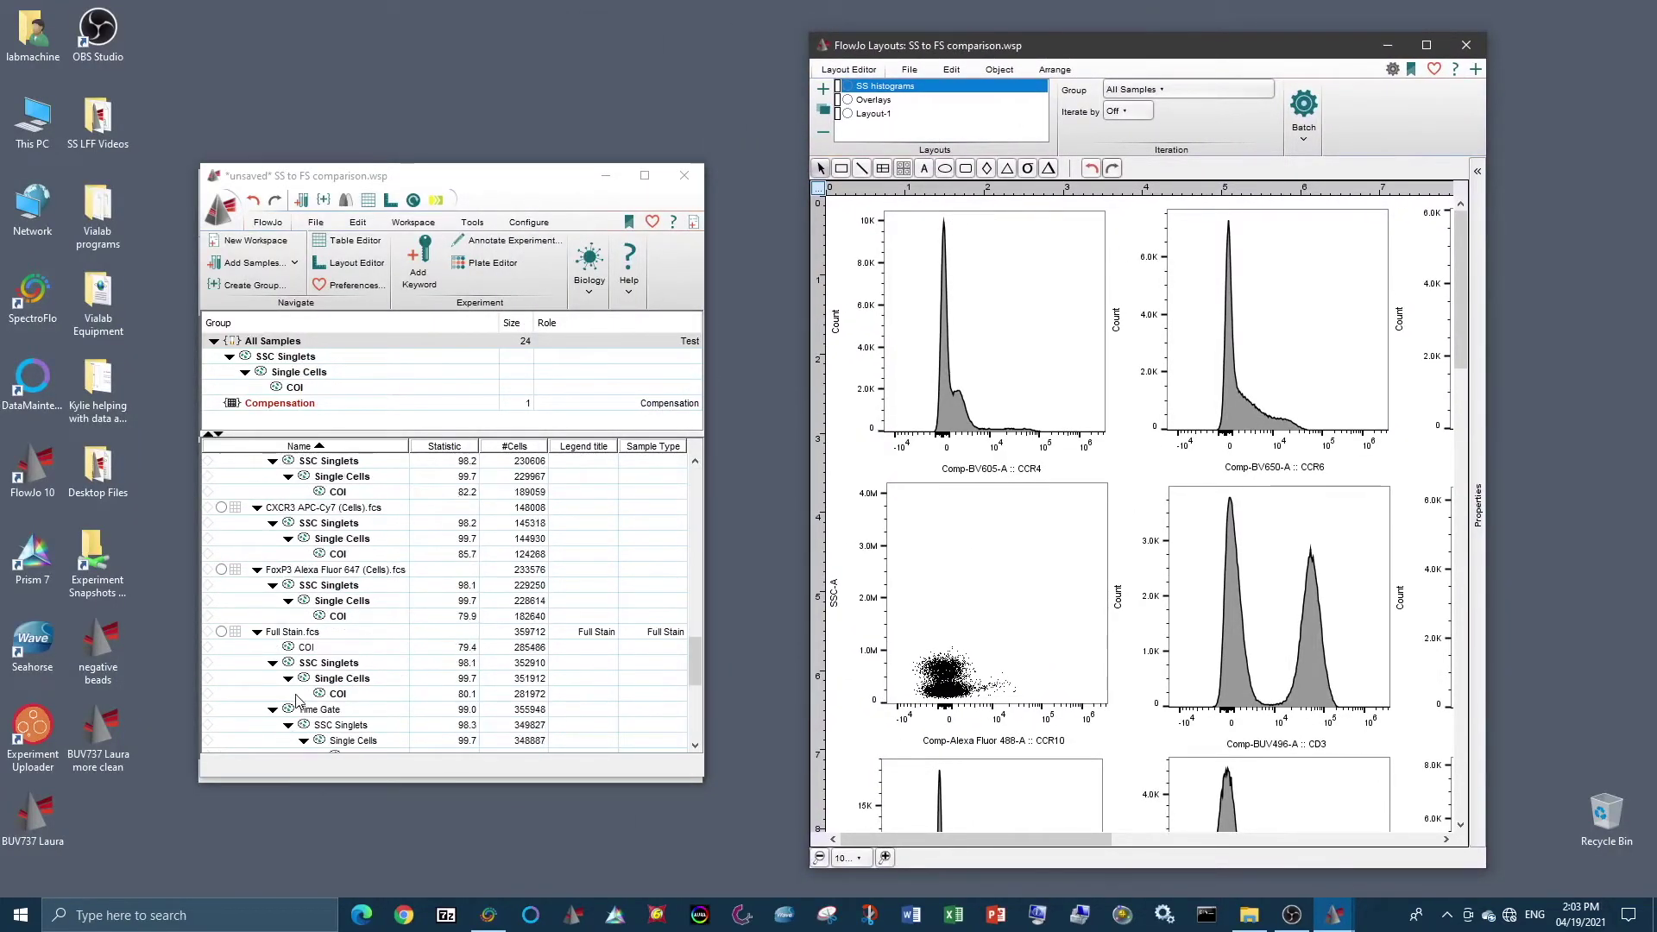
scroll(296, 699, down, 3)
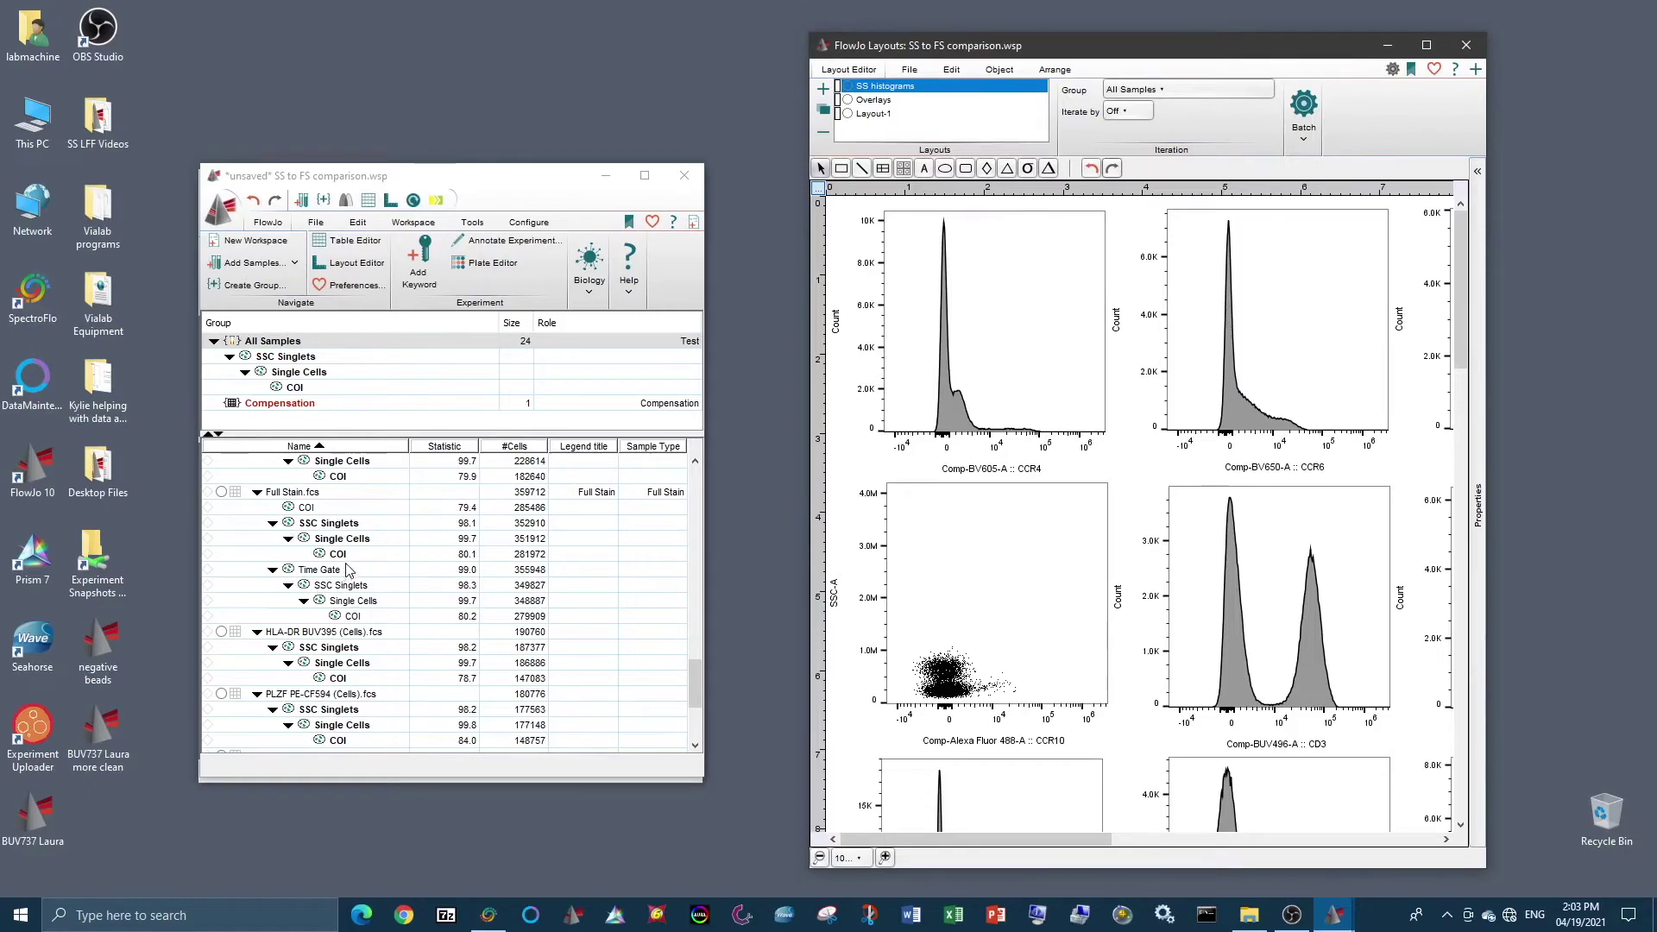
- Drag the Full Stain COI population onto the CCR4, CCR6, CCR10 and CD3 plots as a cyan overlay
drag(346, 554, 1030, 355)
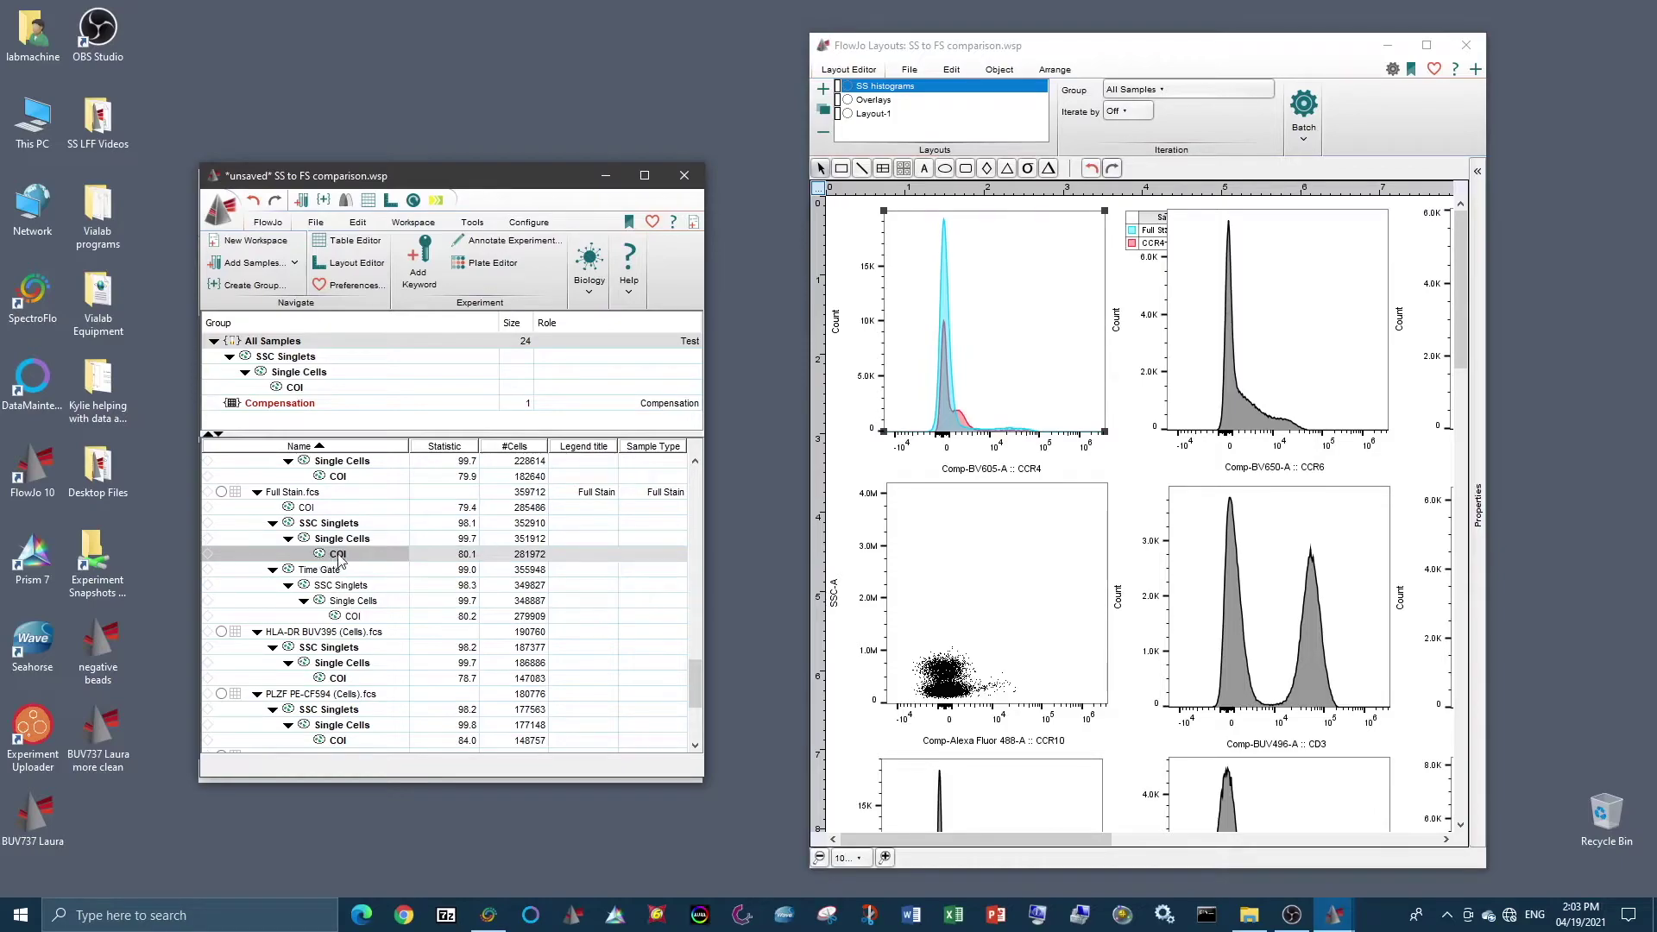
drag(351, 553, 1152, 325)
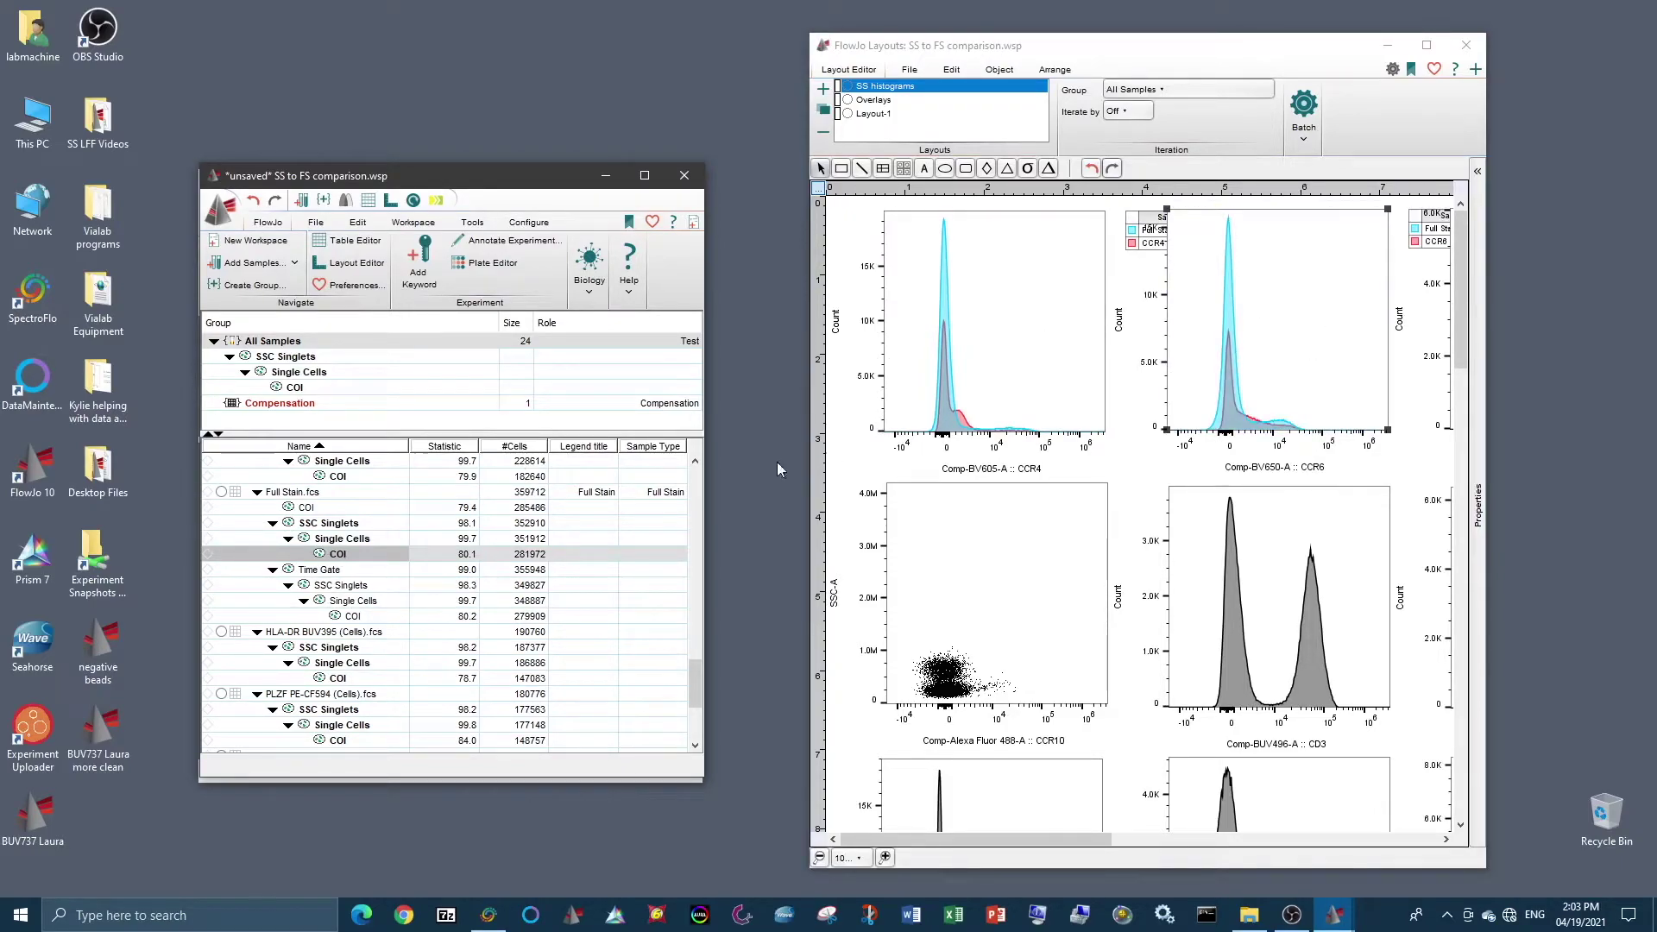
drag(341, 561, 1046, 658)
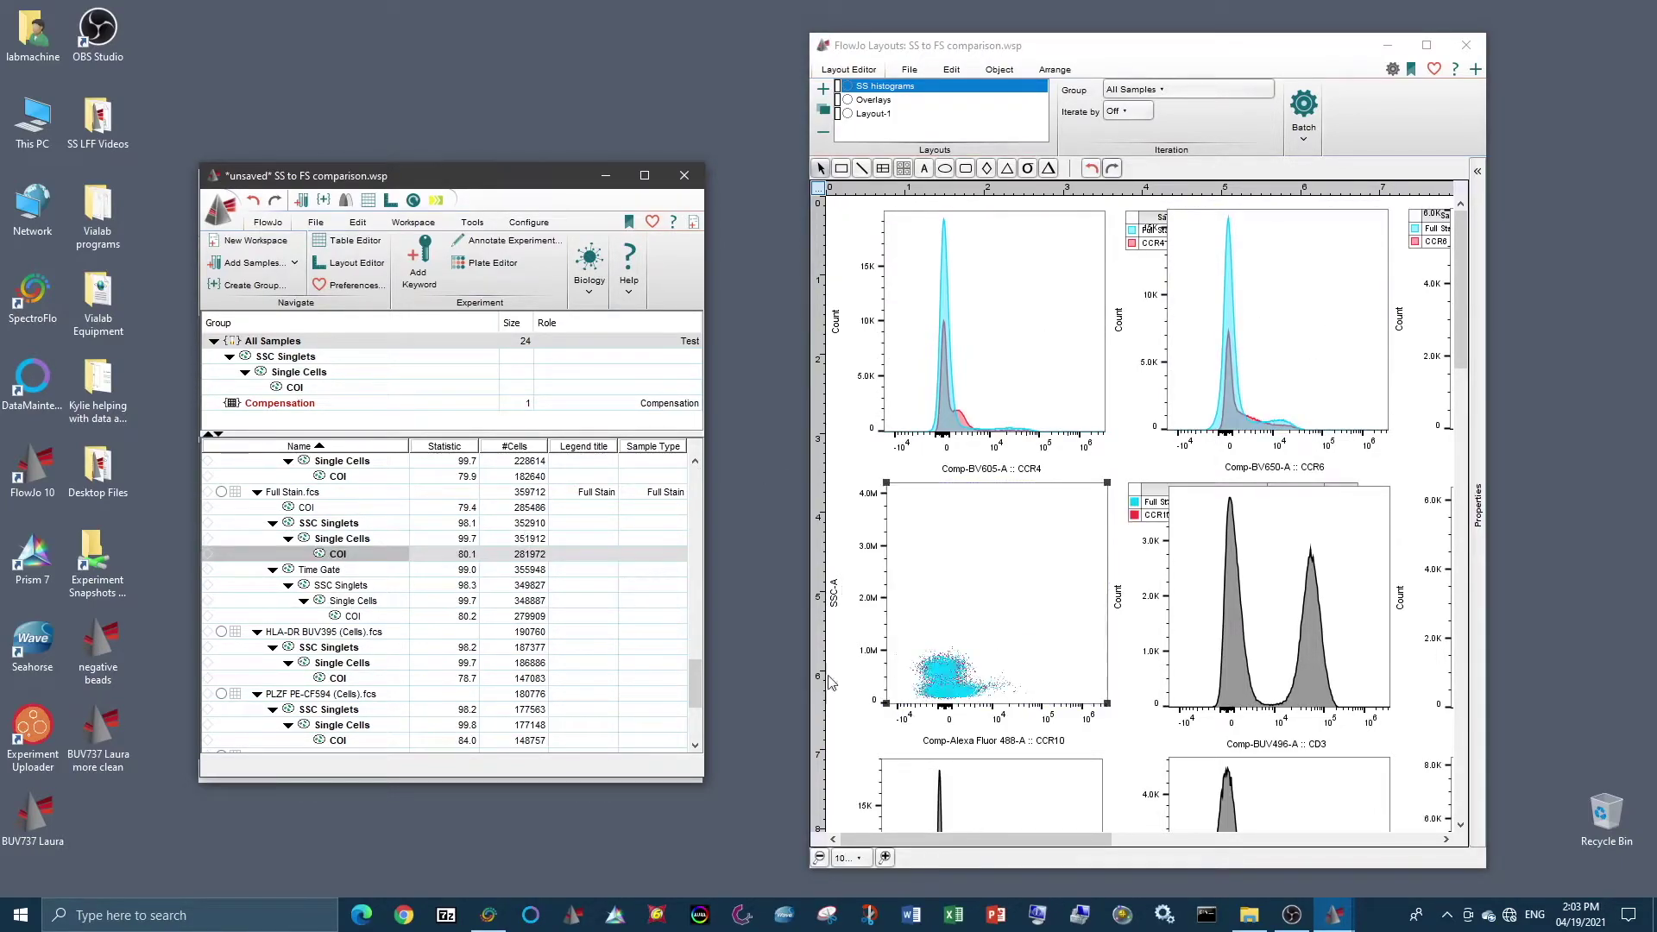
drag(343, 561, 1275, 676)
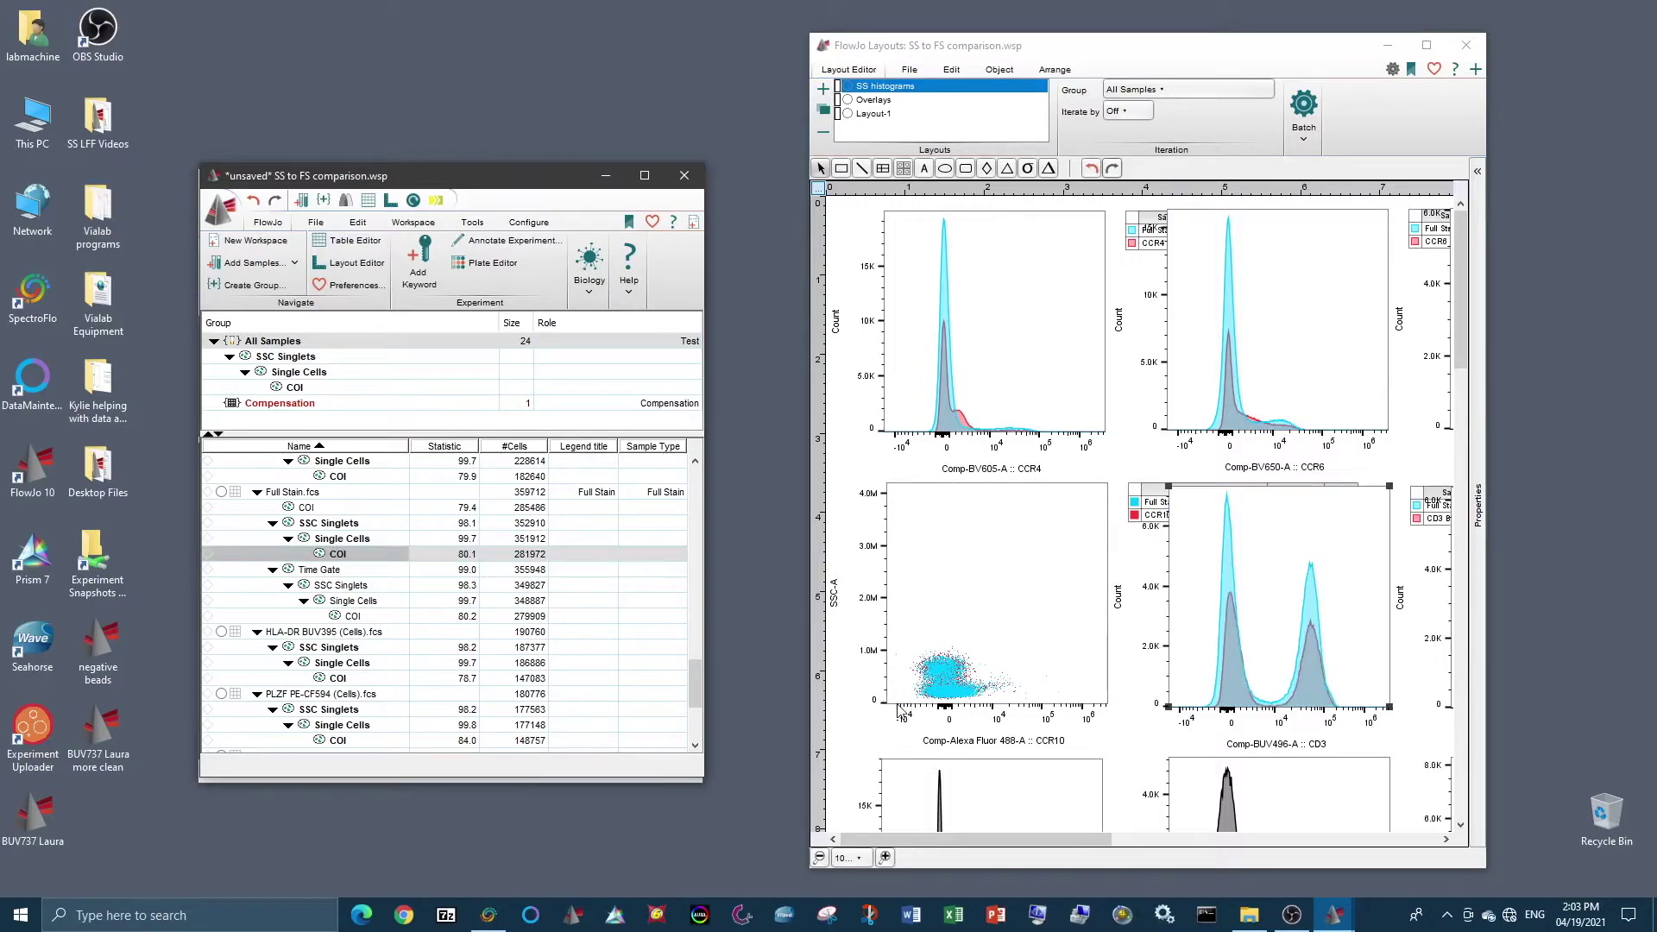
- Show the Overlays layout full-screen and scroll through its full-stain versus single-stain histograms
click(870, 101)
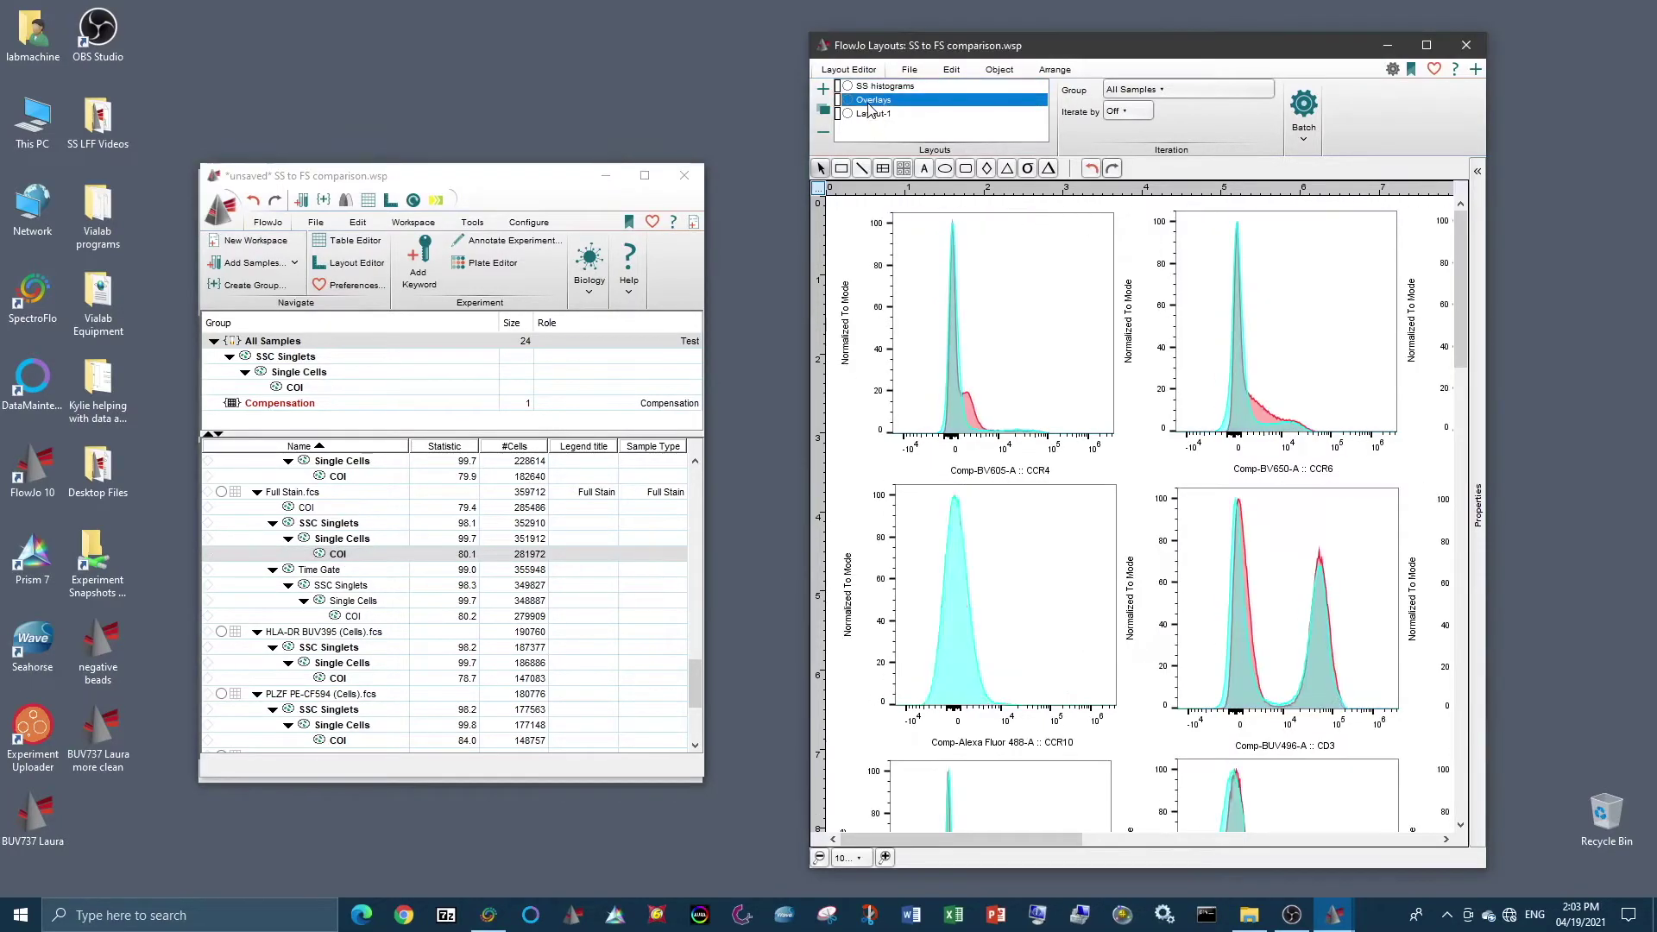
drag(1135, 57, 1121, 0)
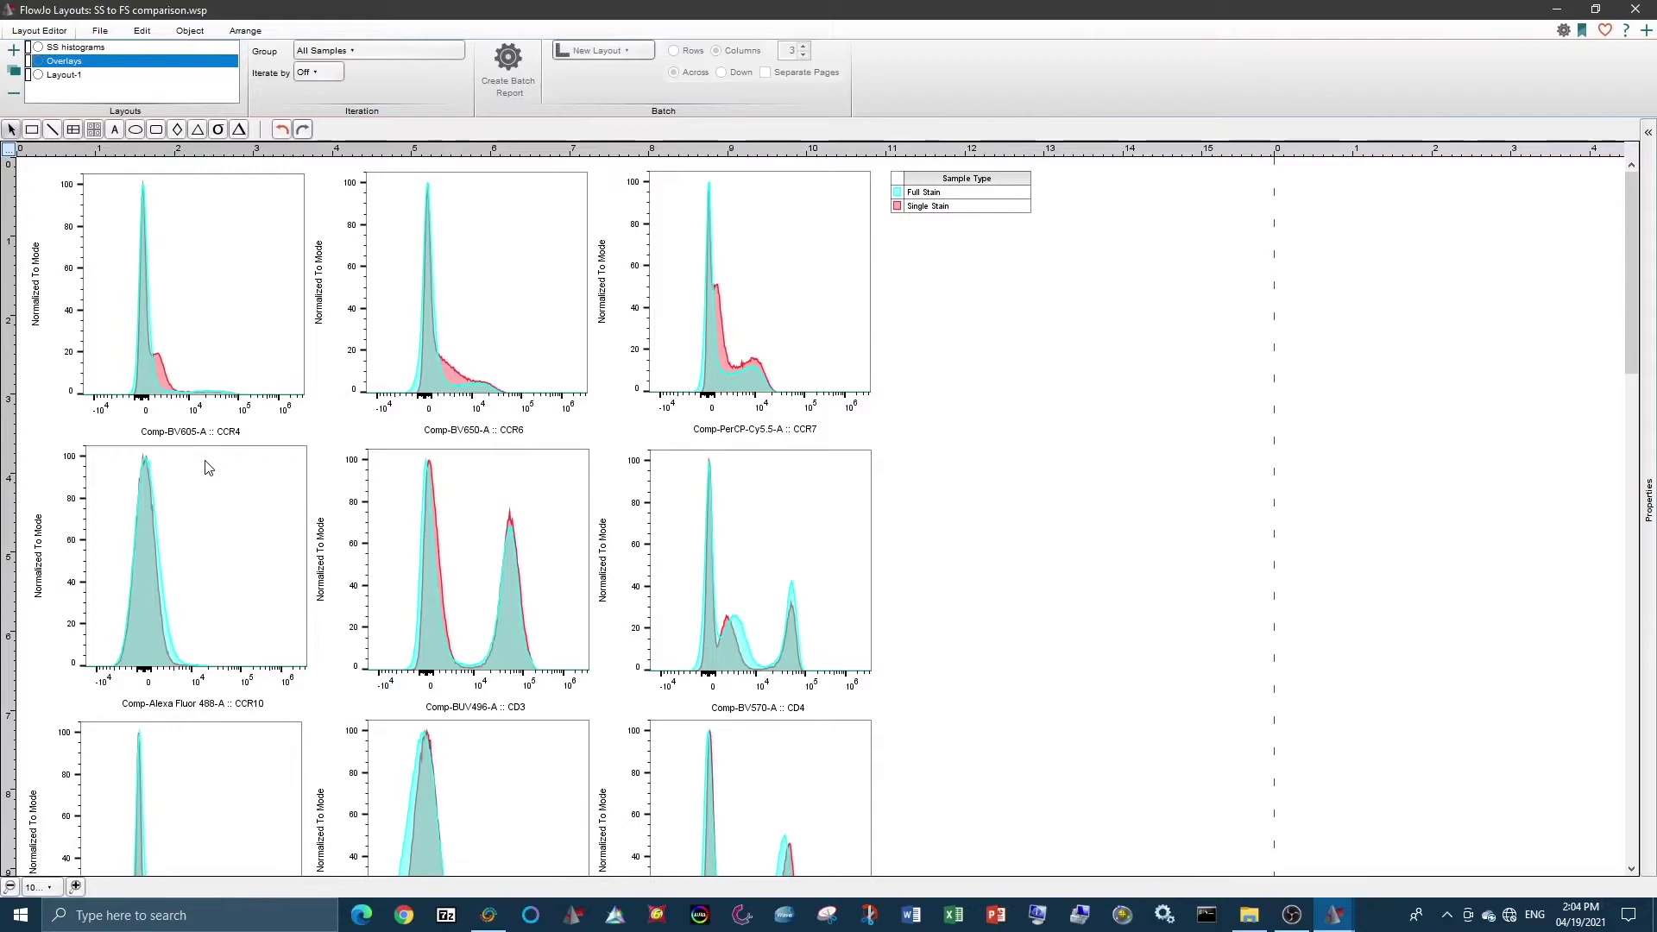
scroll(209, 471, down, 3)
scroll(215, 477, up, 2)
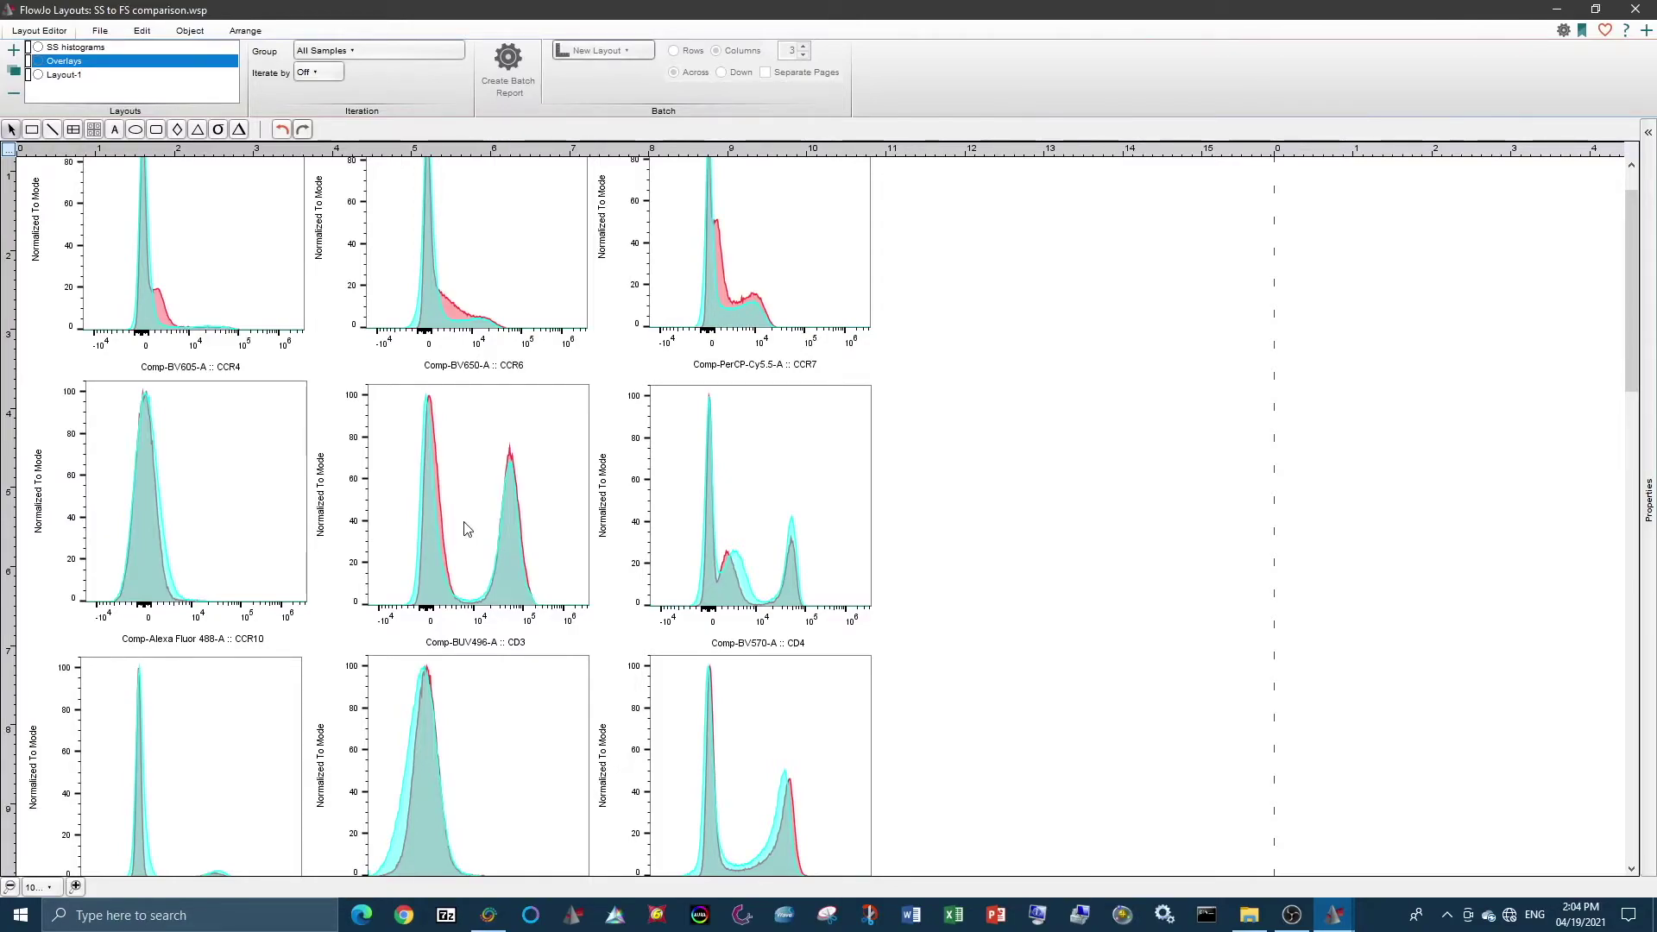
- Change the CCR10 overlay's graph type to Dot Plot with SSC-A on the Y axis
right_click(248, 539)
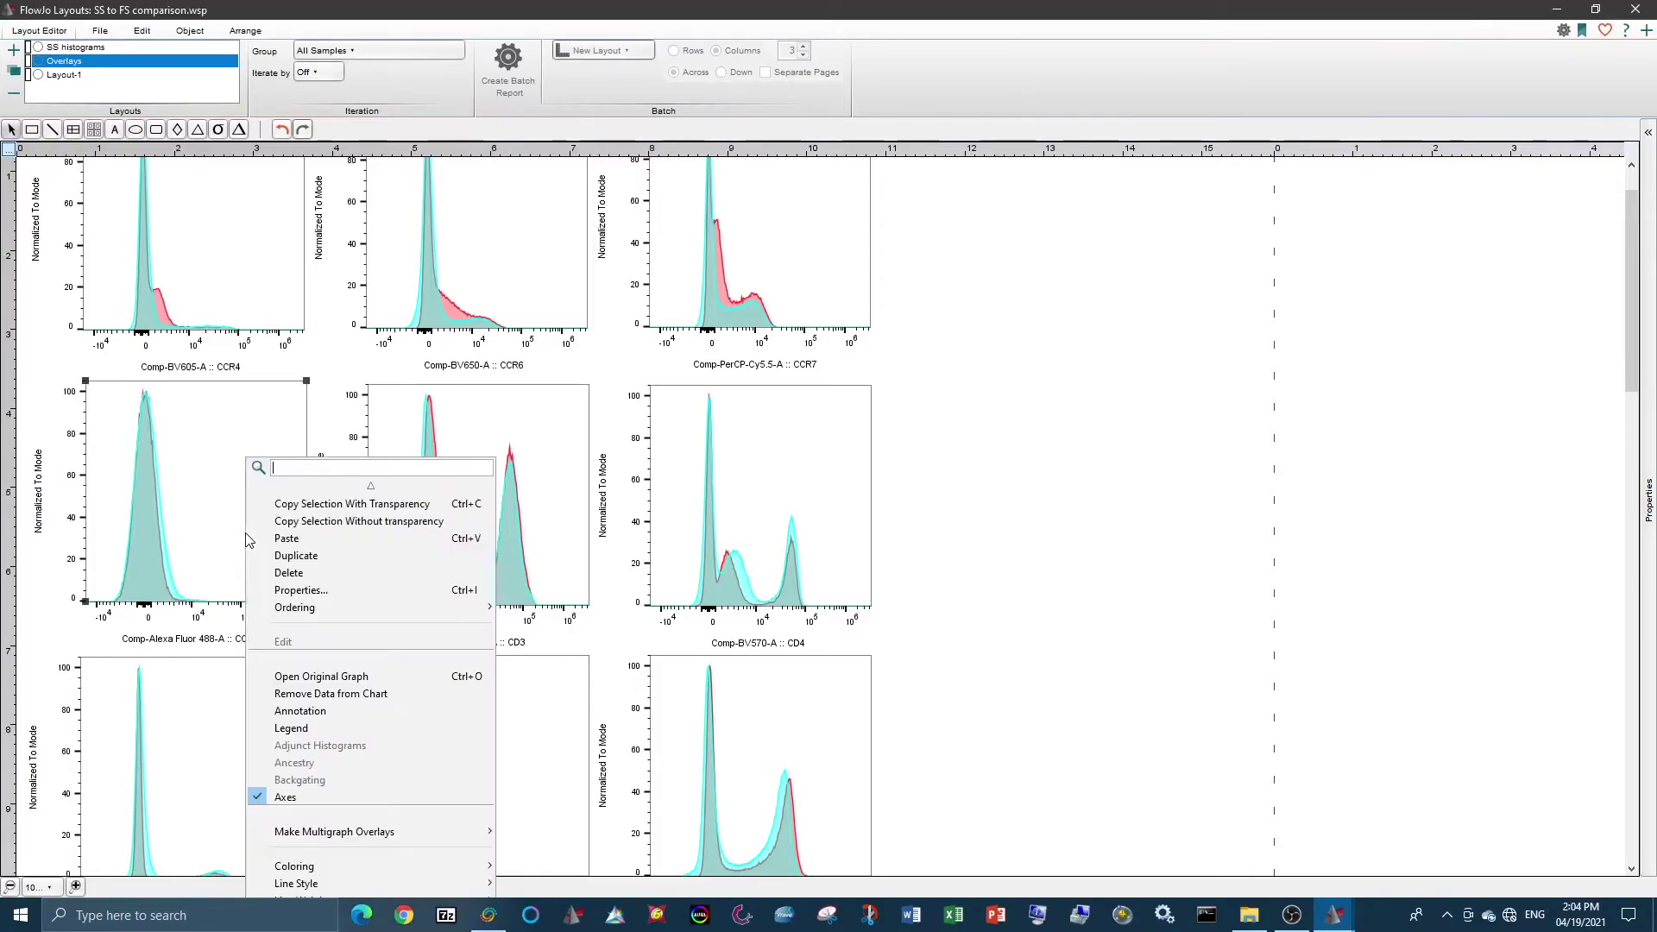
click(324, 589)
click(834, 395)
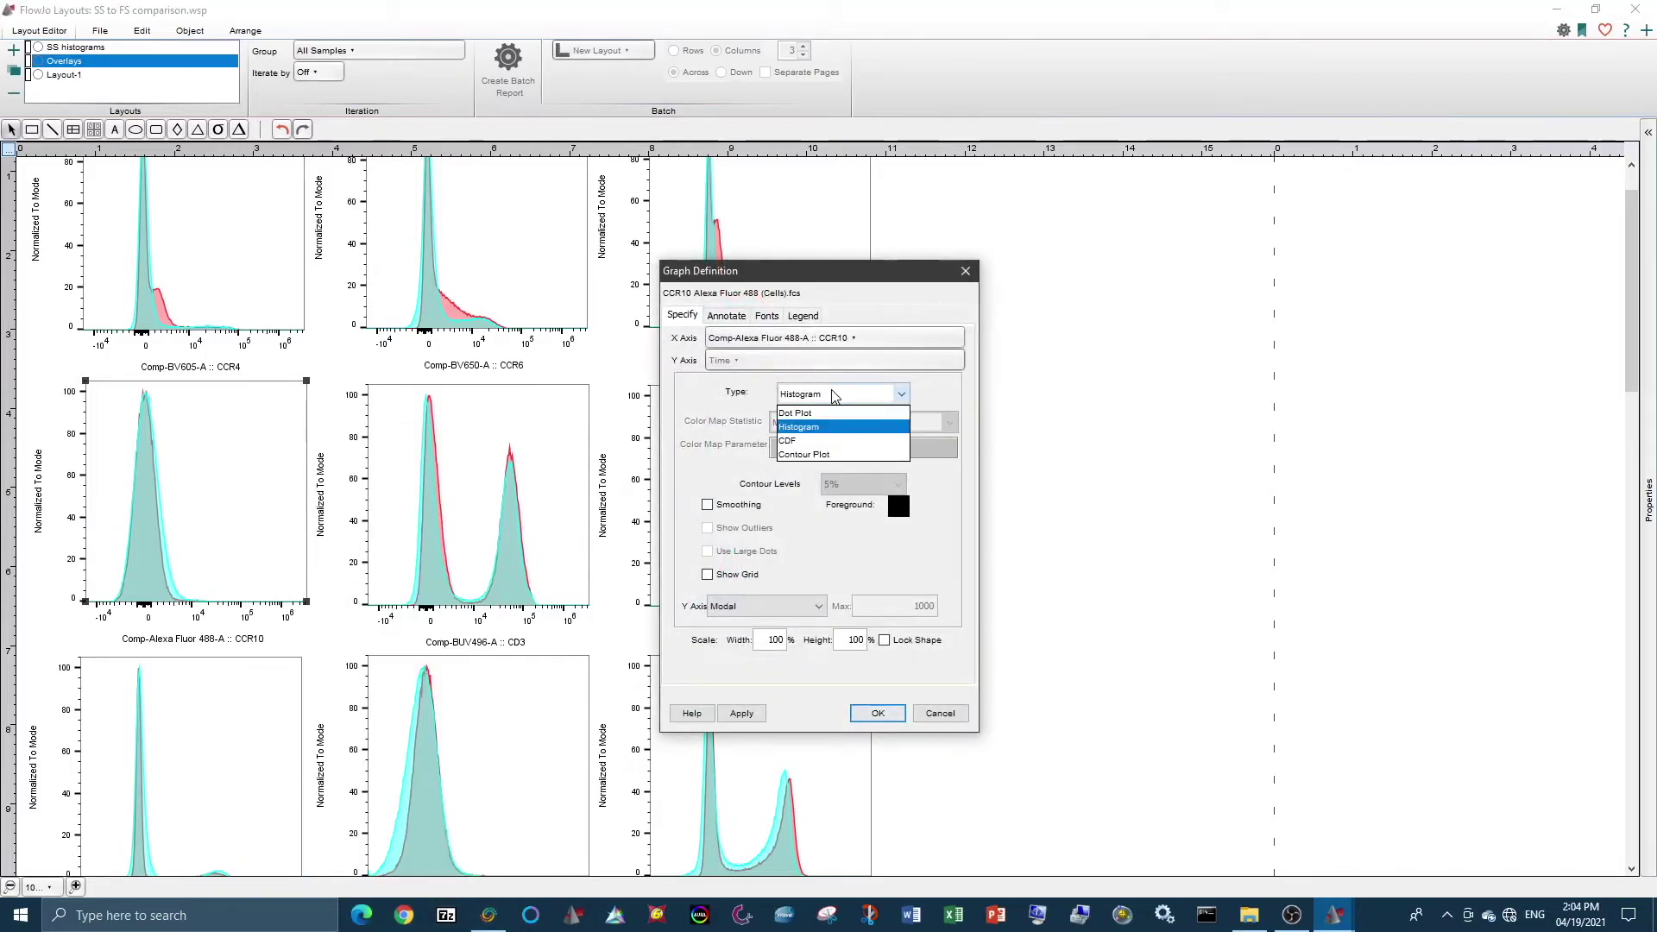
click(795, 412)
click(758, 361)
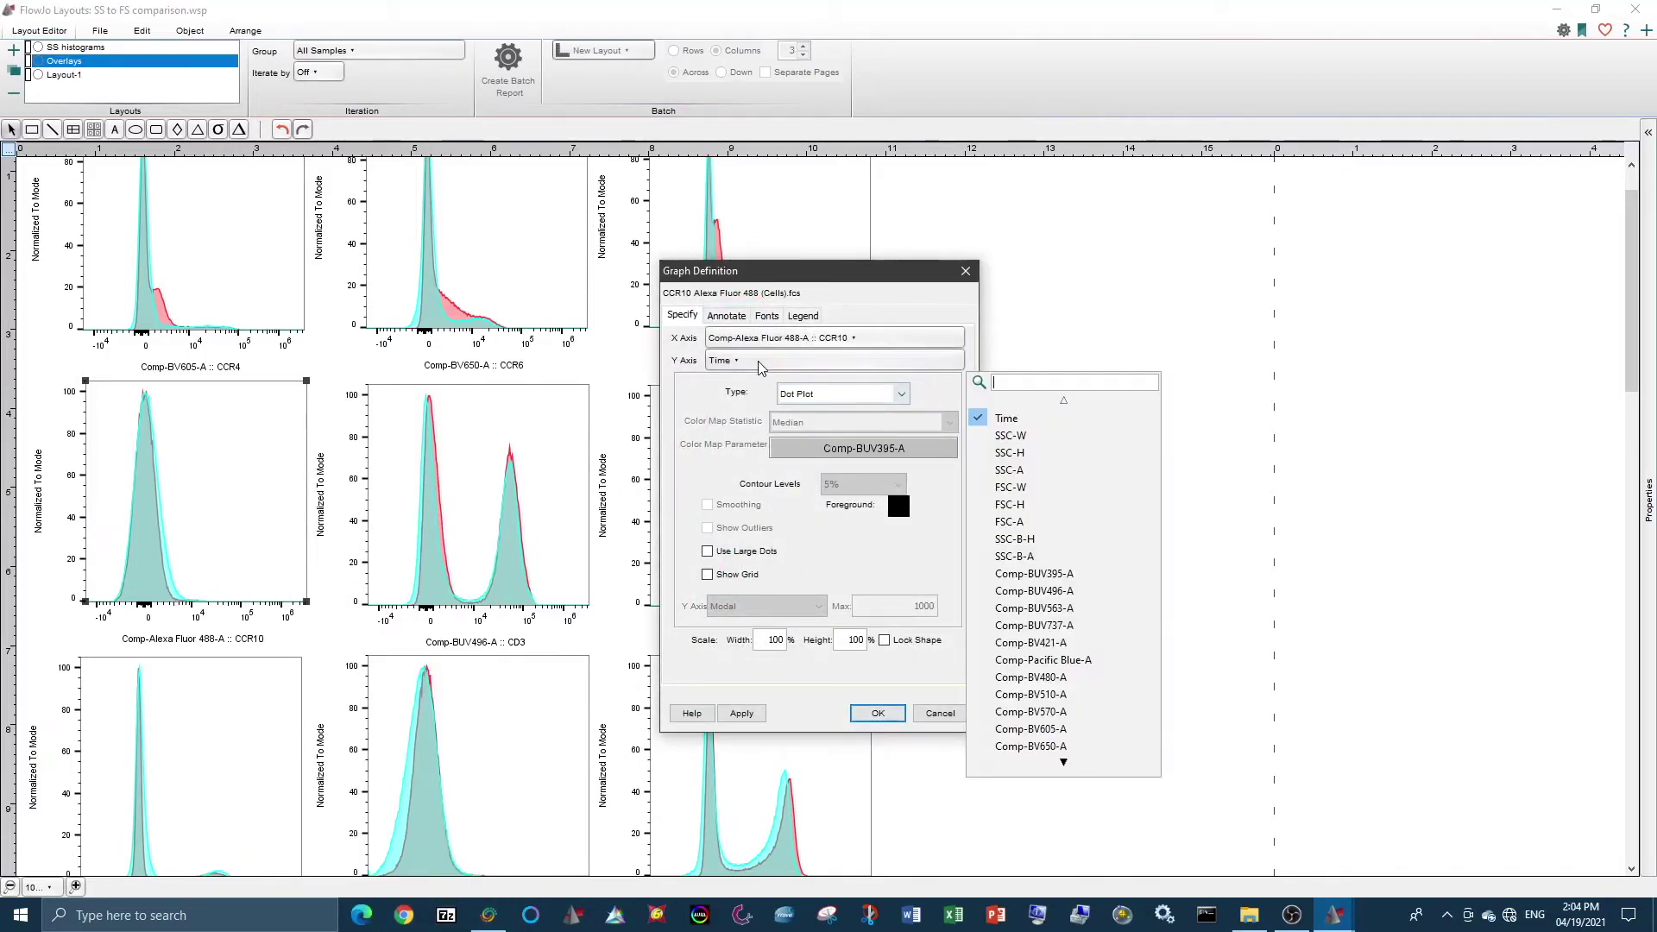
click(1011, 474)
click(882, 714)
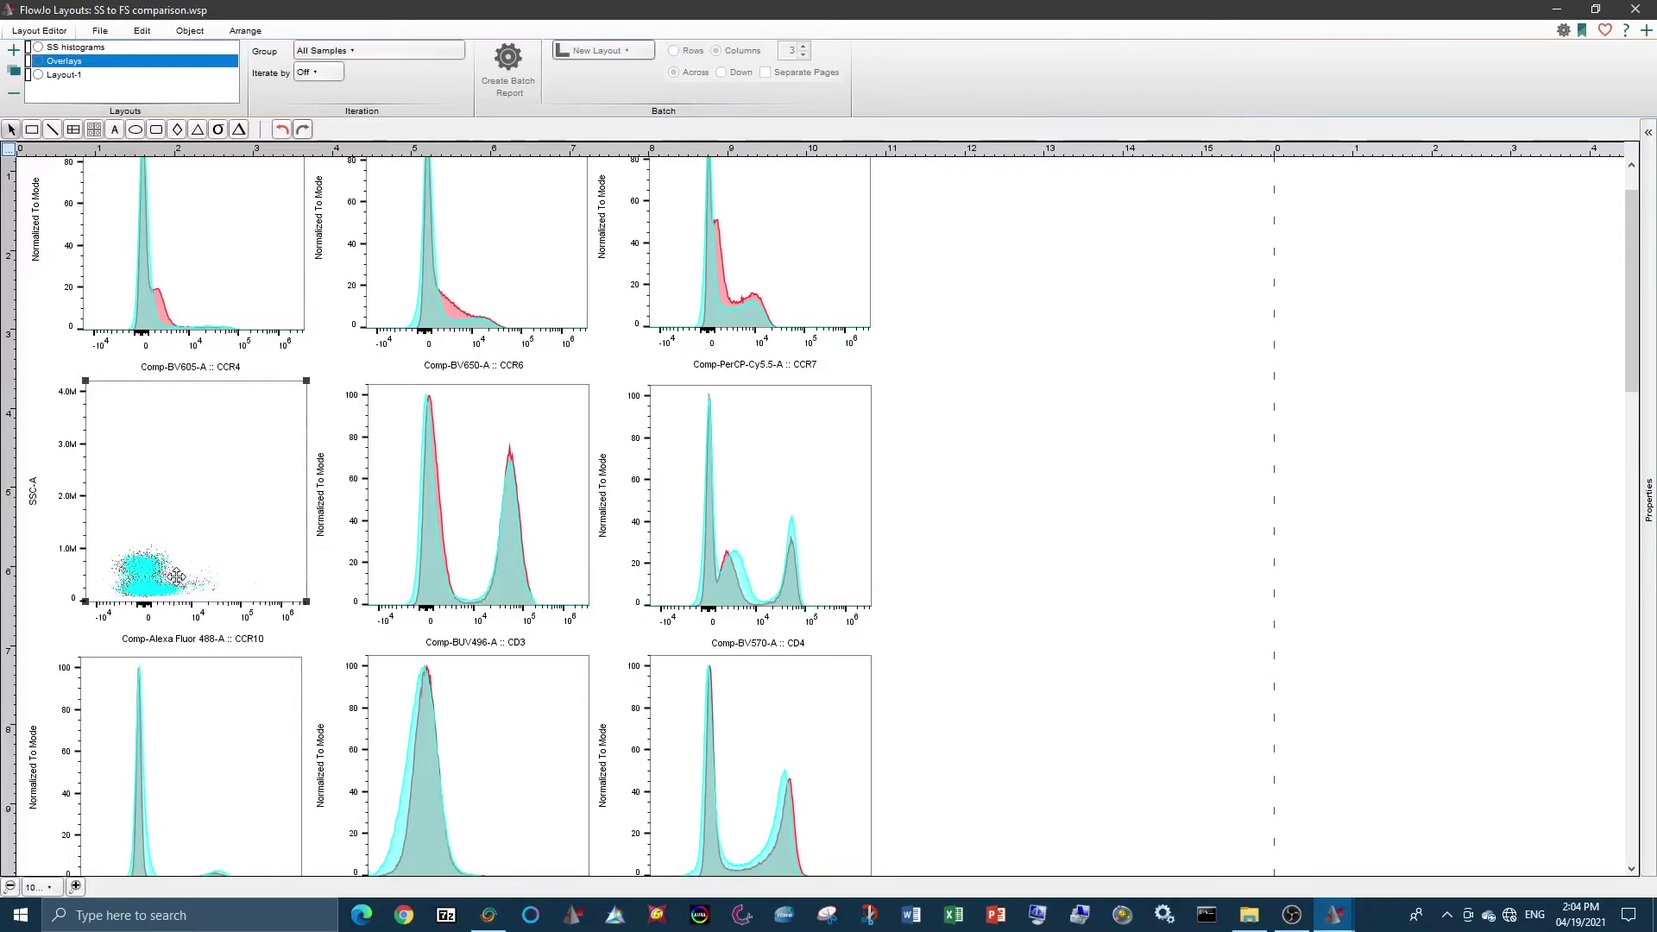
- Scroll down the Overlays layout to the CD19 through CD45RO histograms
scroll(179, 552, up, 1)
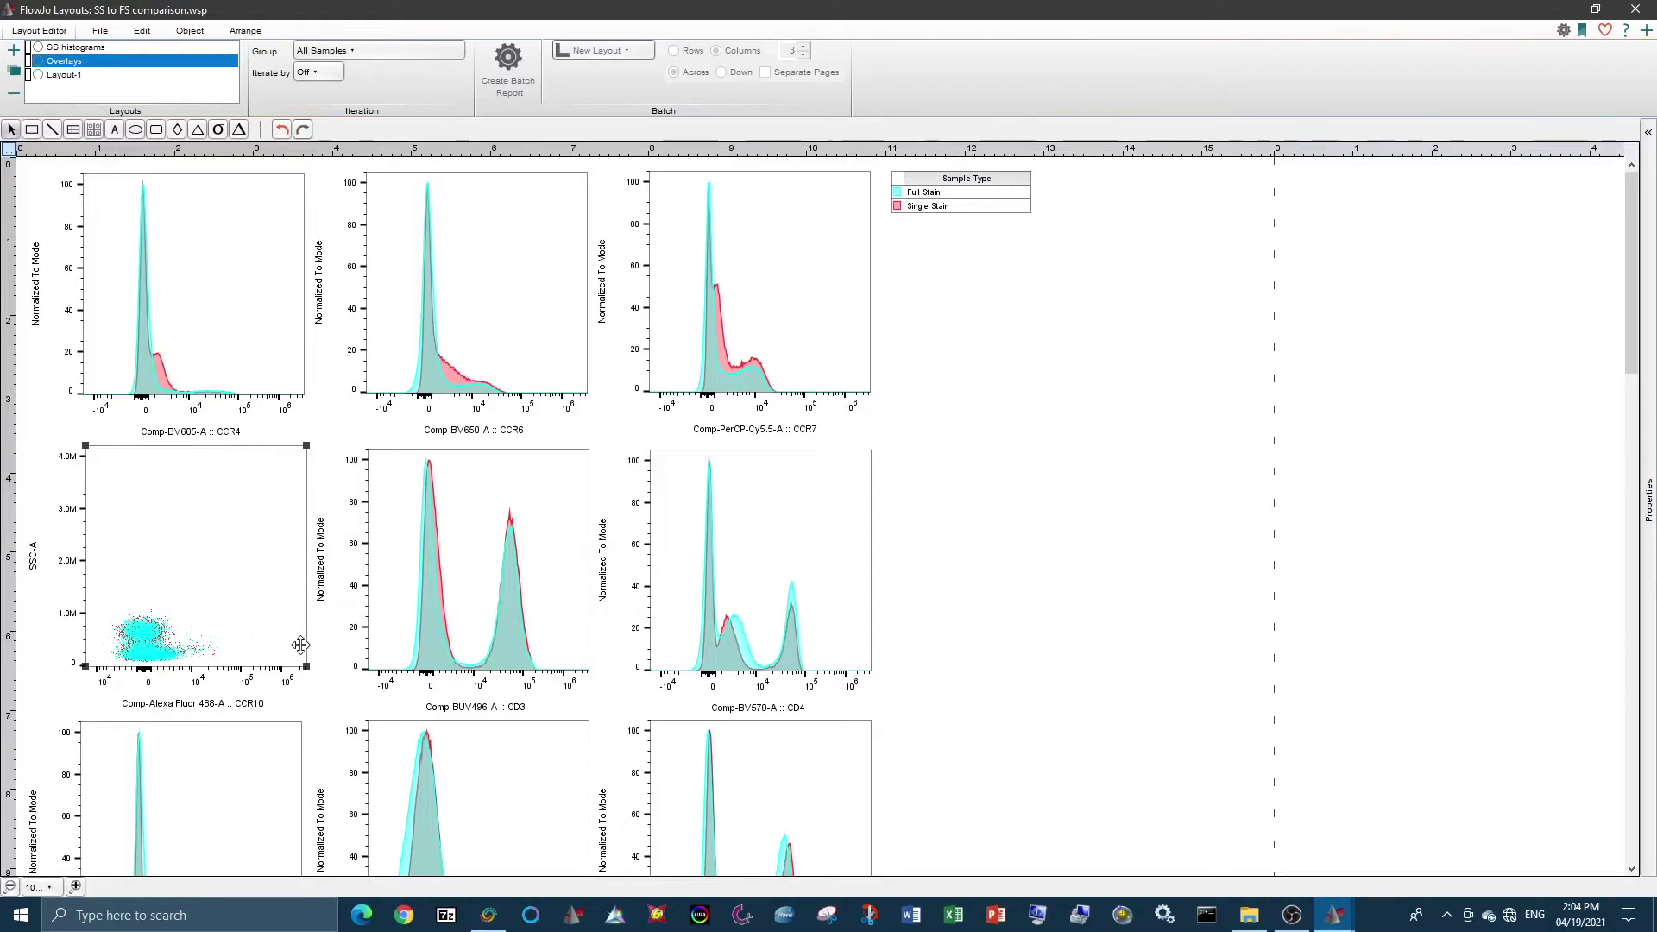
scroll(303, 647, down, 5)
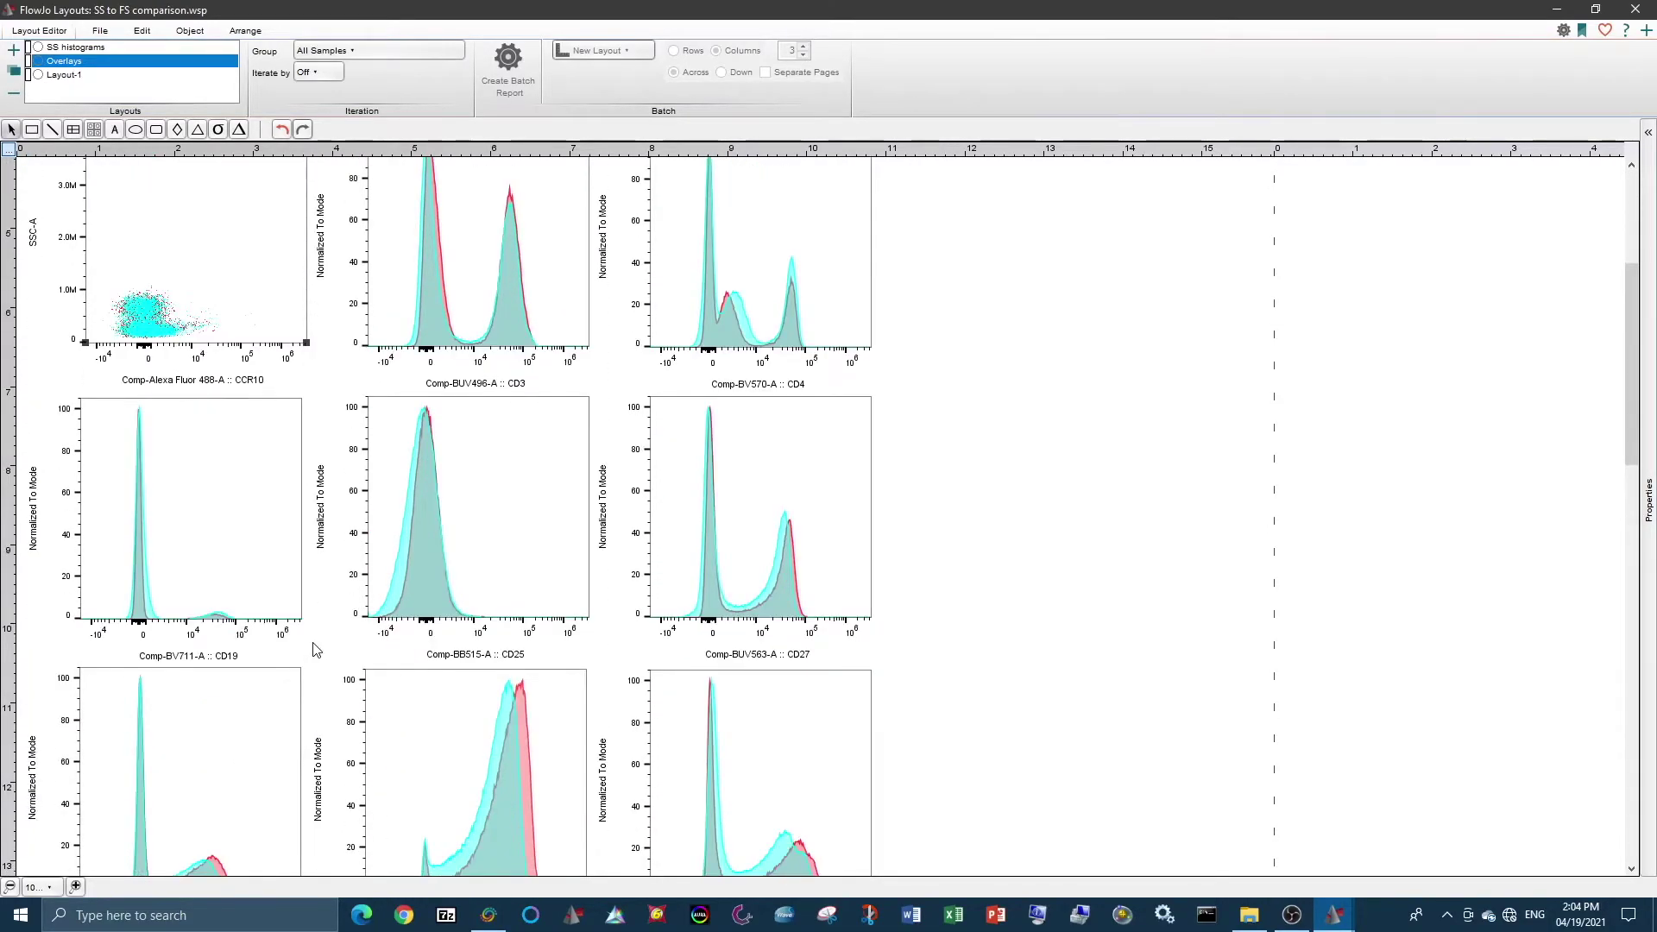
scroll(317, 650, down, 3)
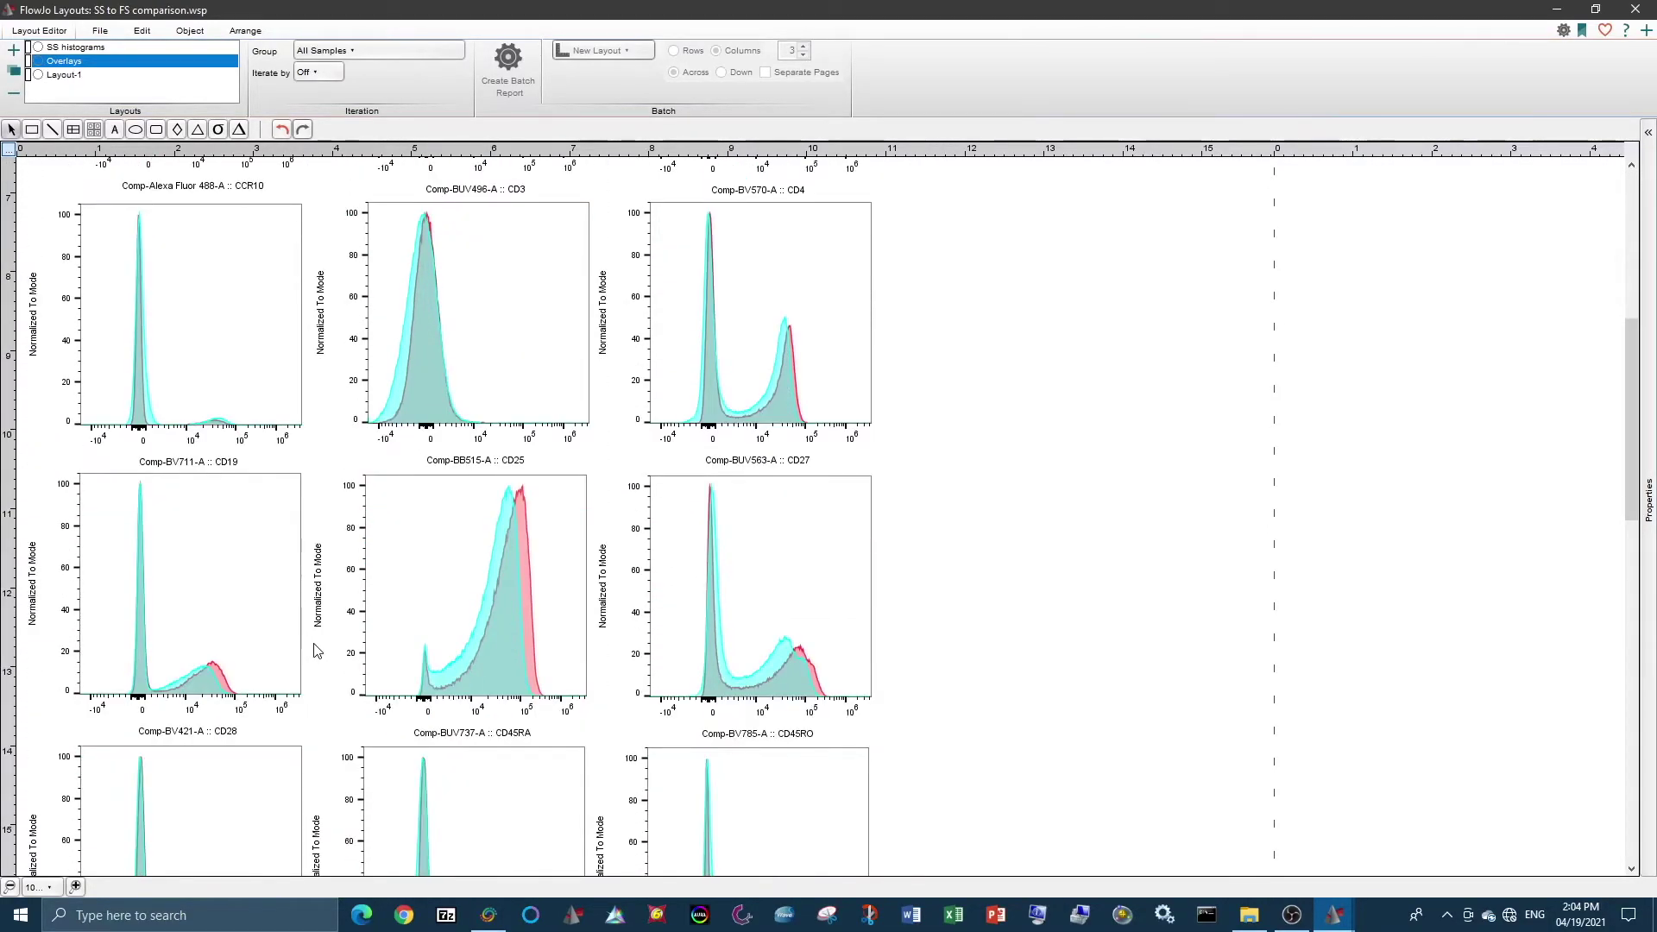
- Make the CD25 overlay a Dot Plot with SSC-A as the Y axis parameter
right_click(561, 348)
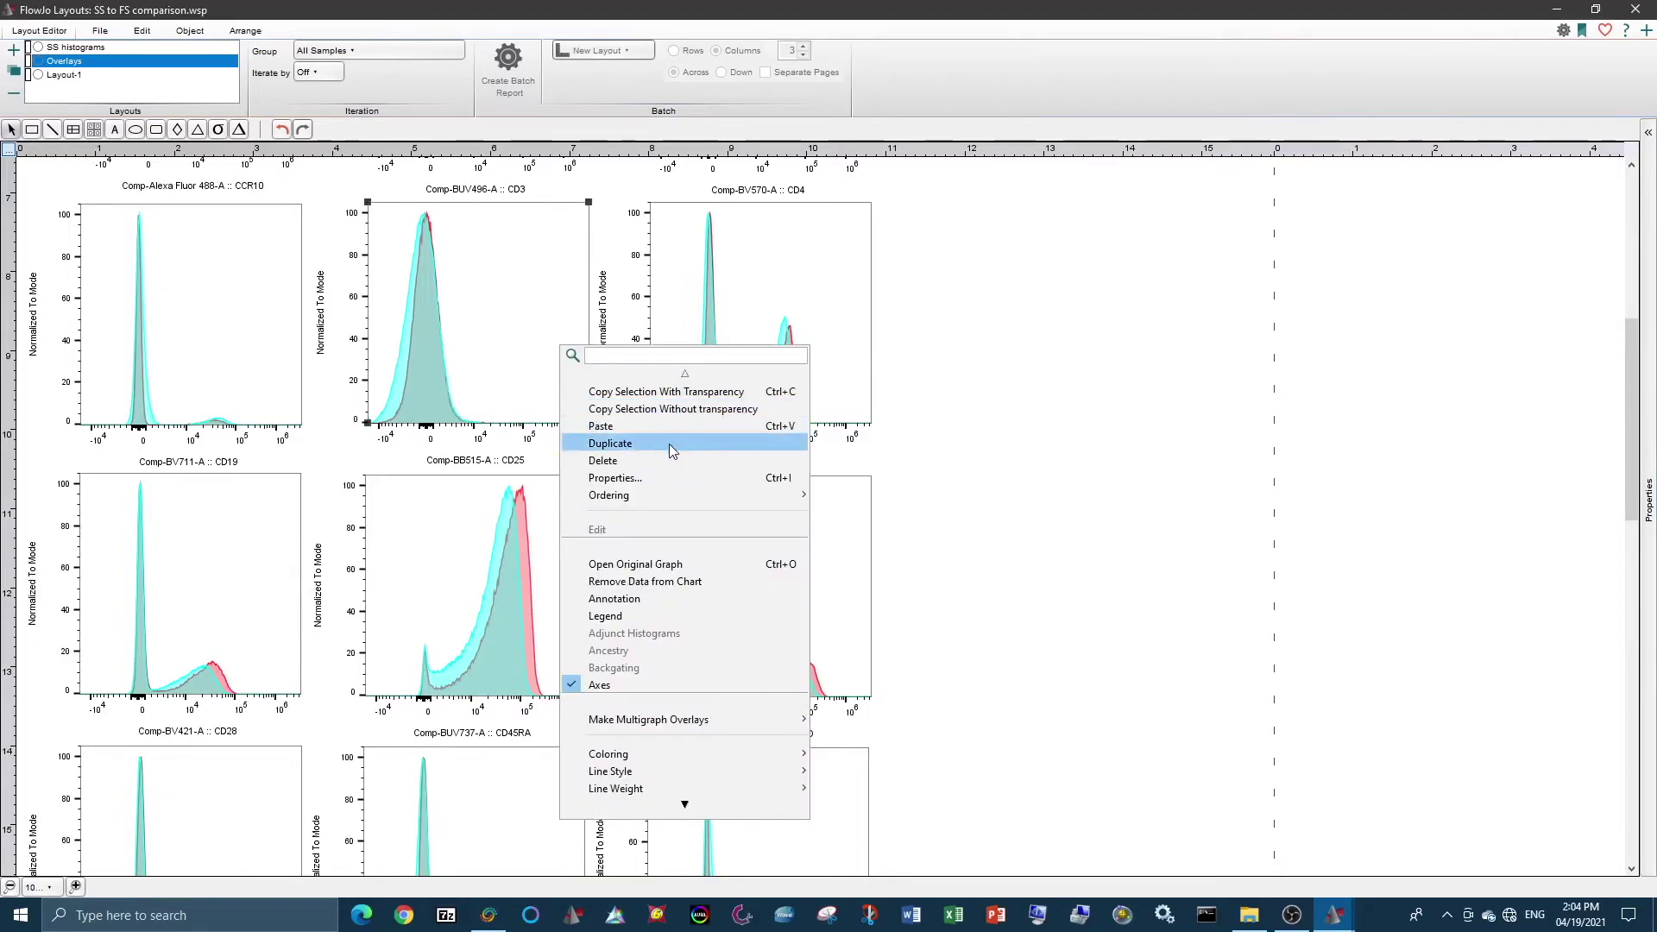
click(670, 483)
click(832, 393)
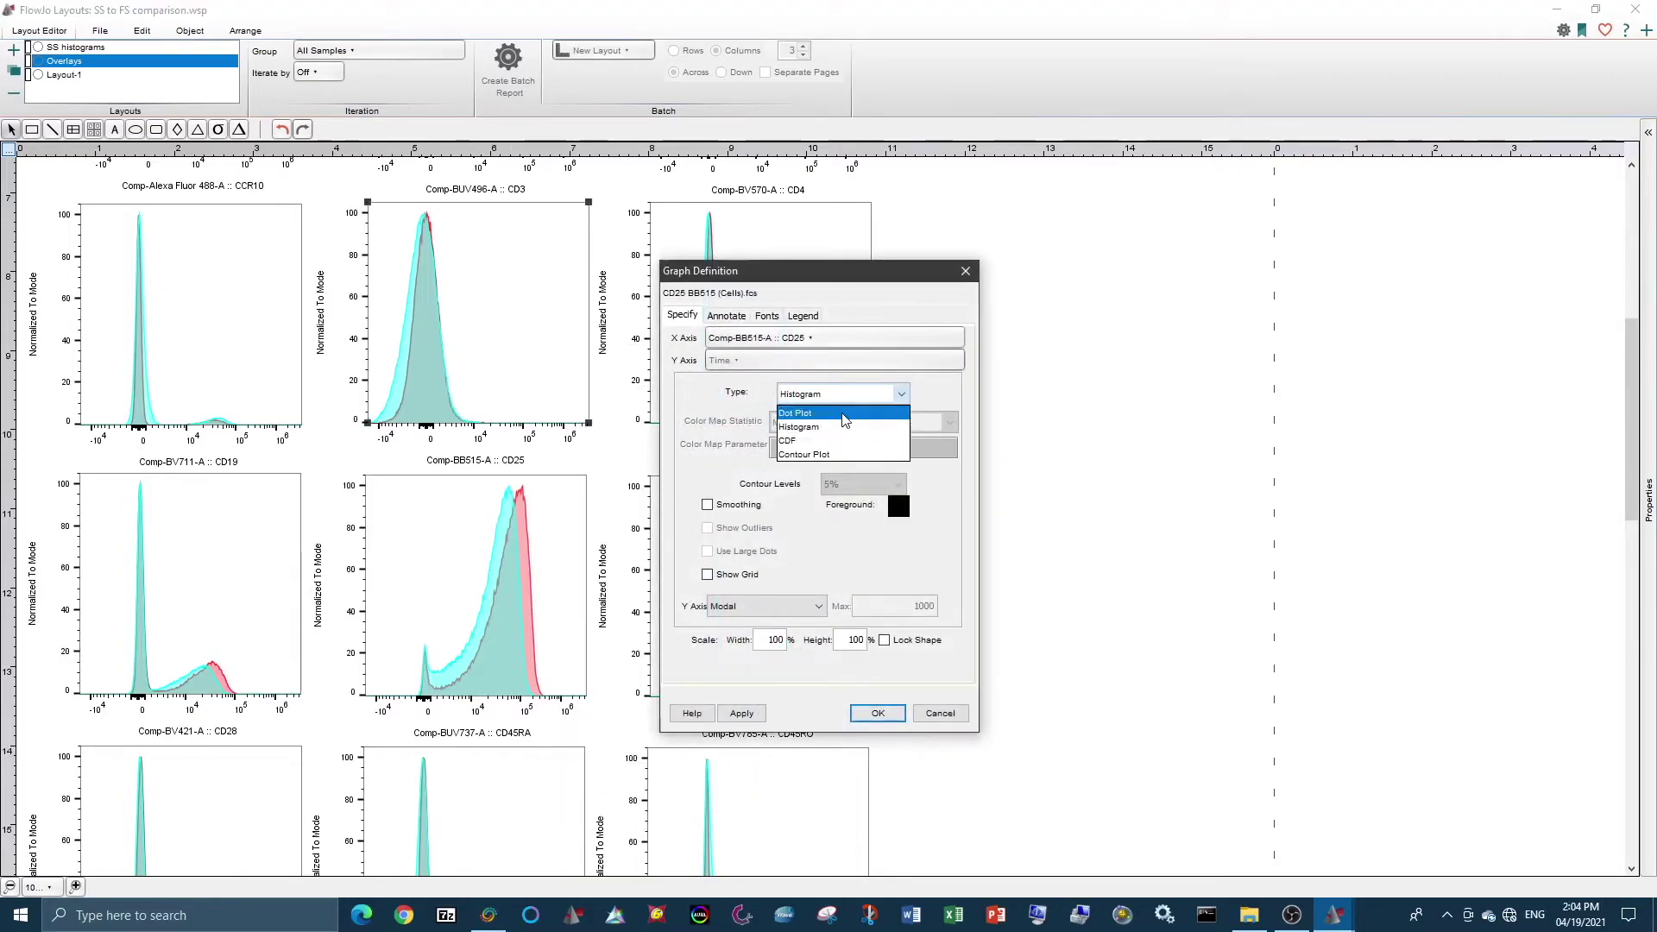
click(842, 429)
click(802, 360)
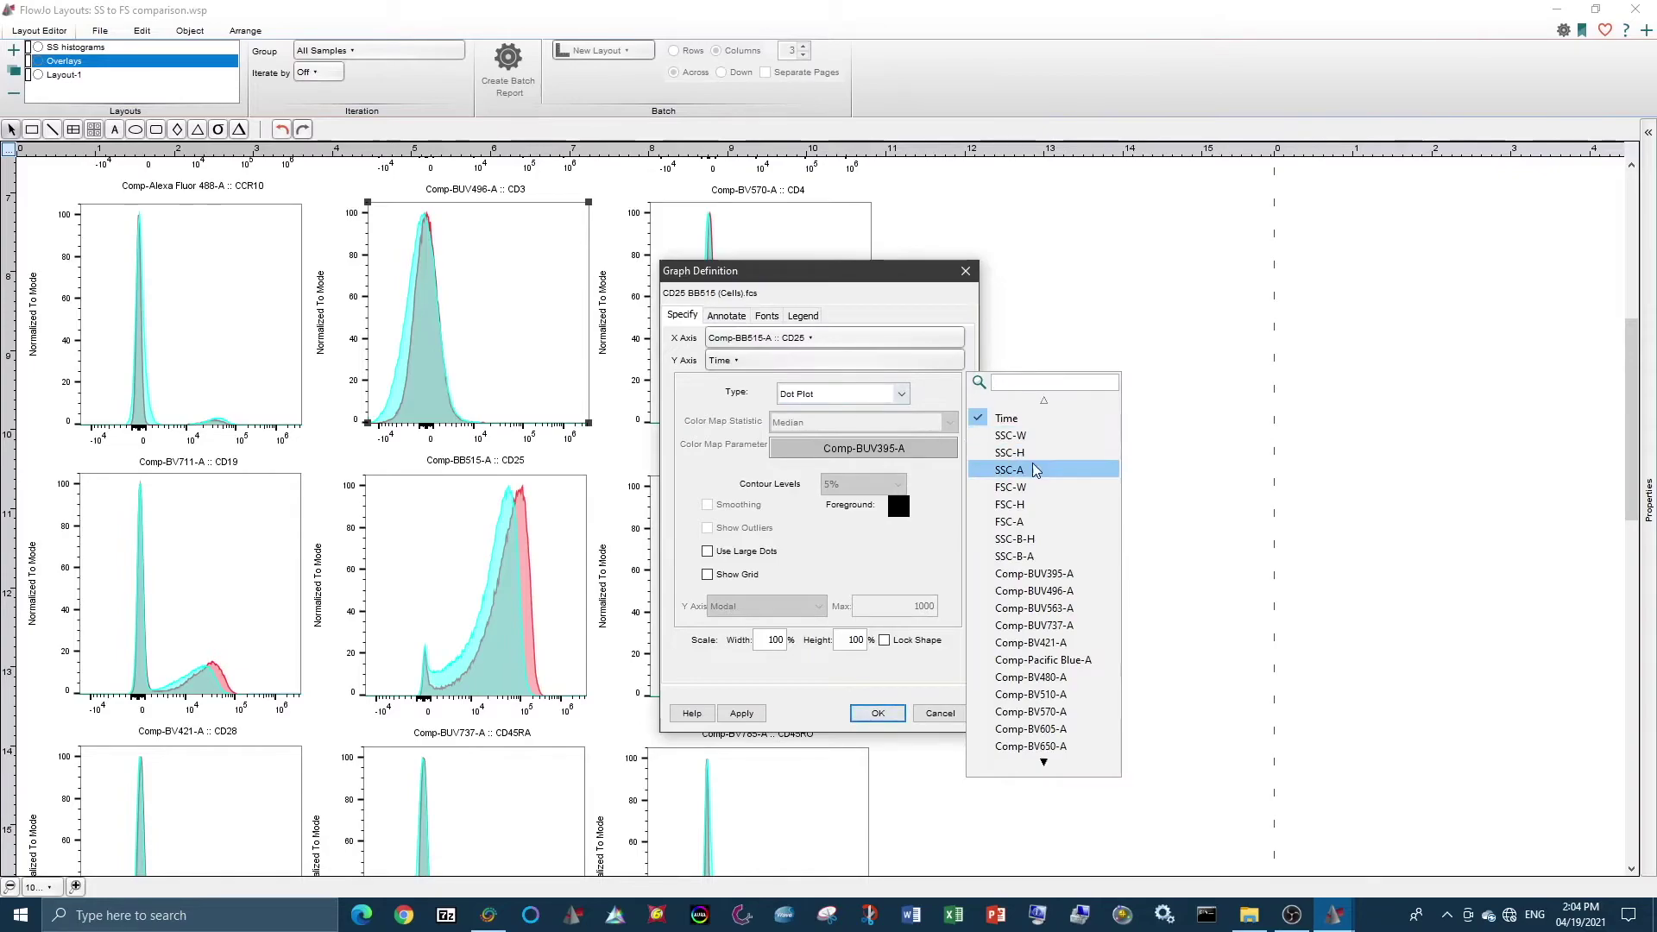
click(990, 466)
click(877, 714)
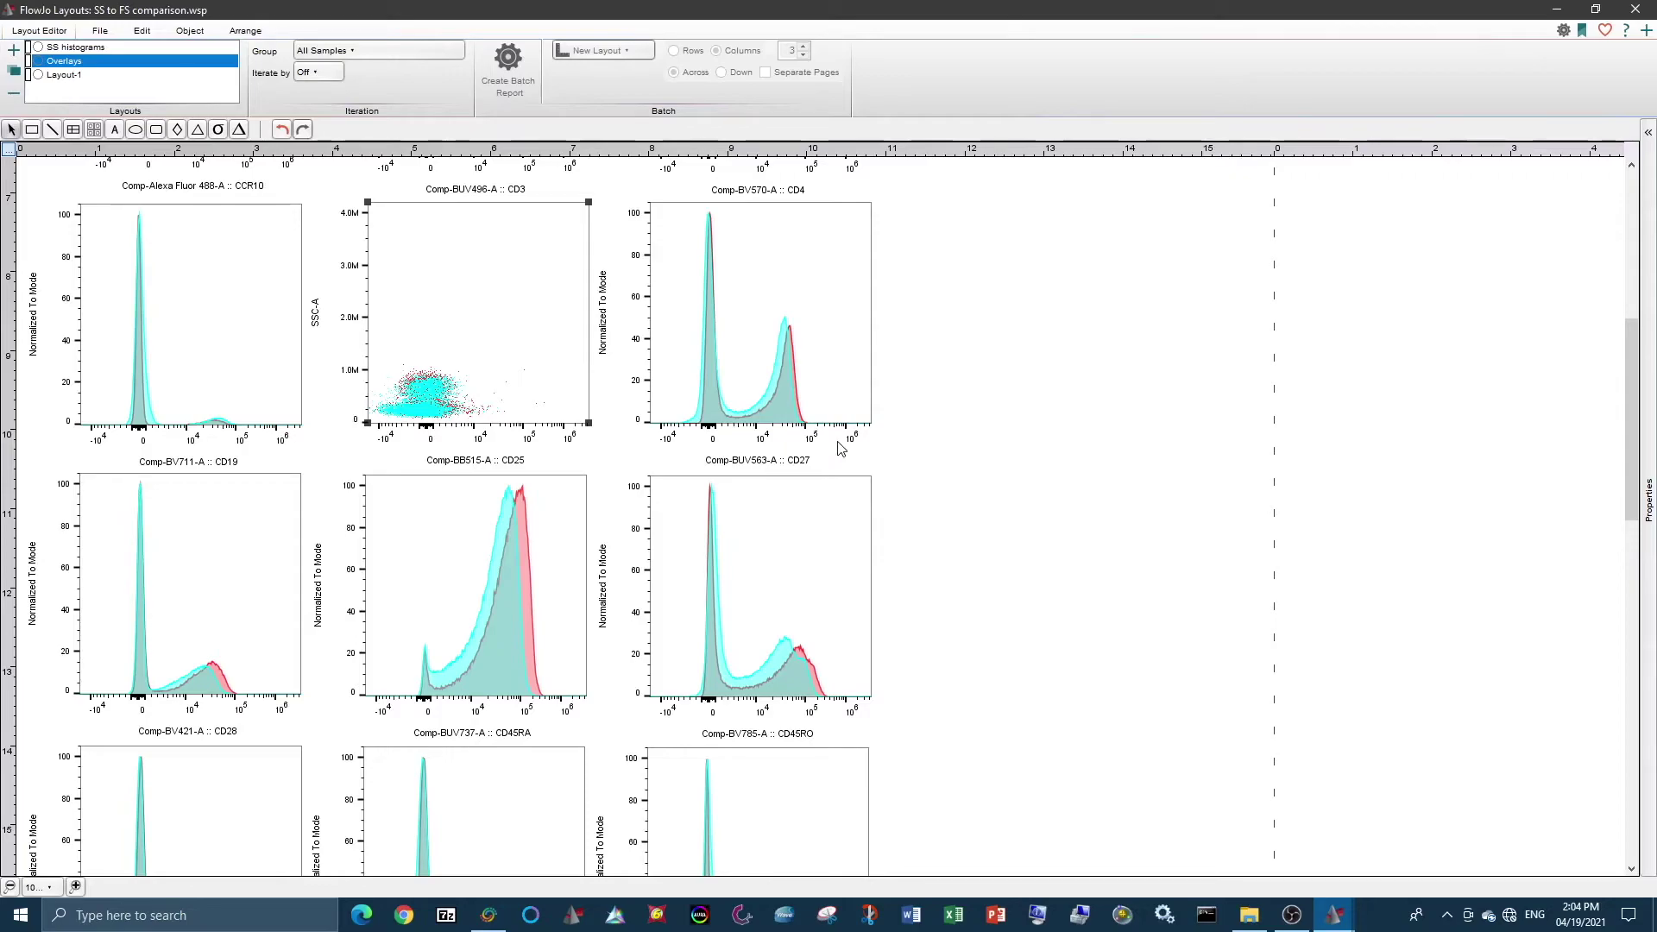
- Scroll down to the CTLA-4 overlay histogram and bring up its context menu
scroll(1039, 543, down, 3)
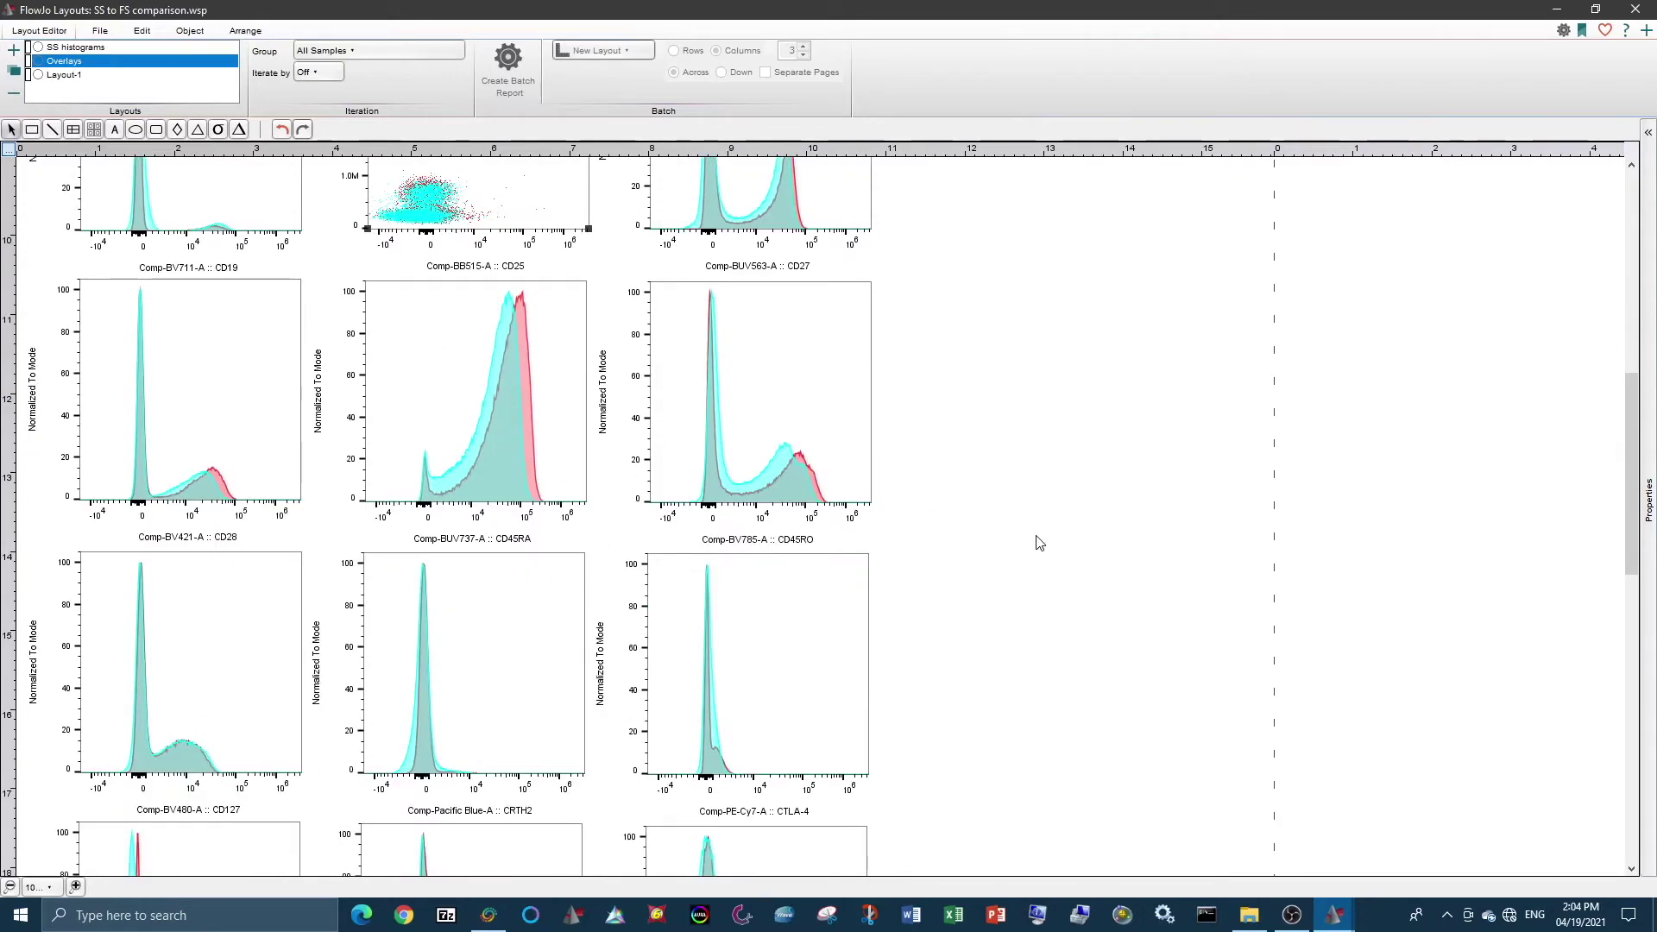
scroll(555, 739, up, 10)
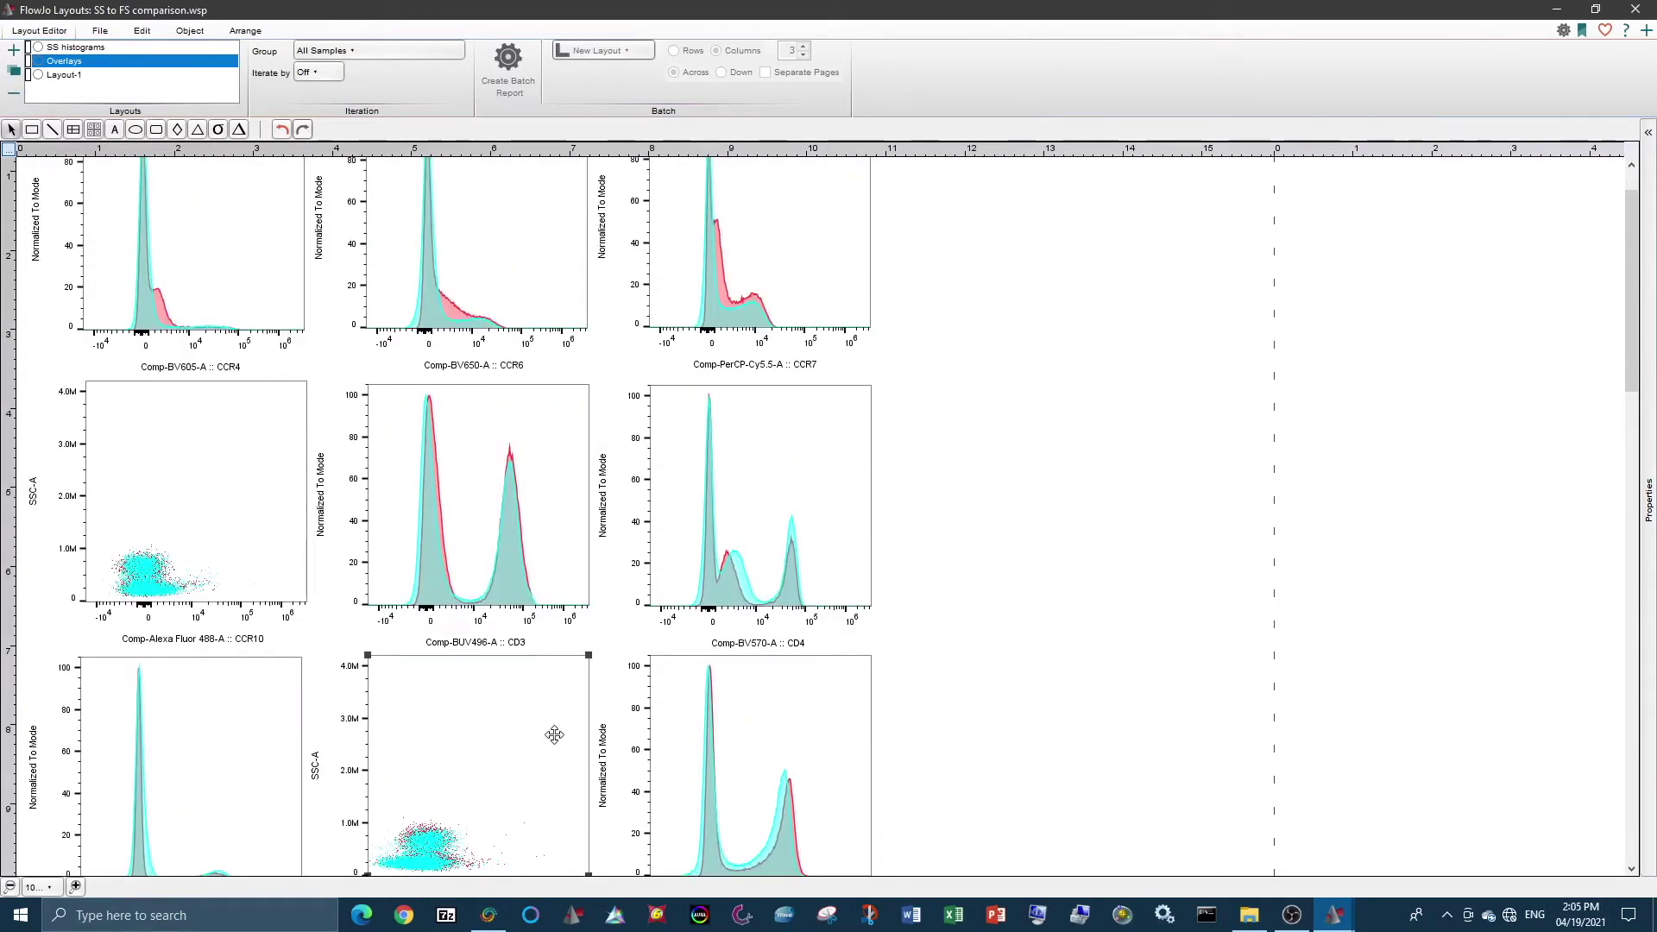
scroll(555, 734, up, 1)
scroll(555, 734, down, 5)
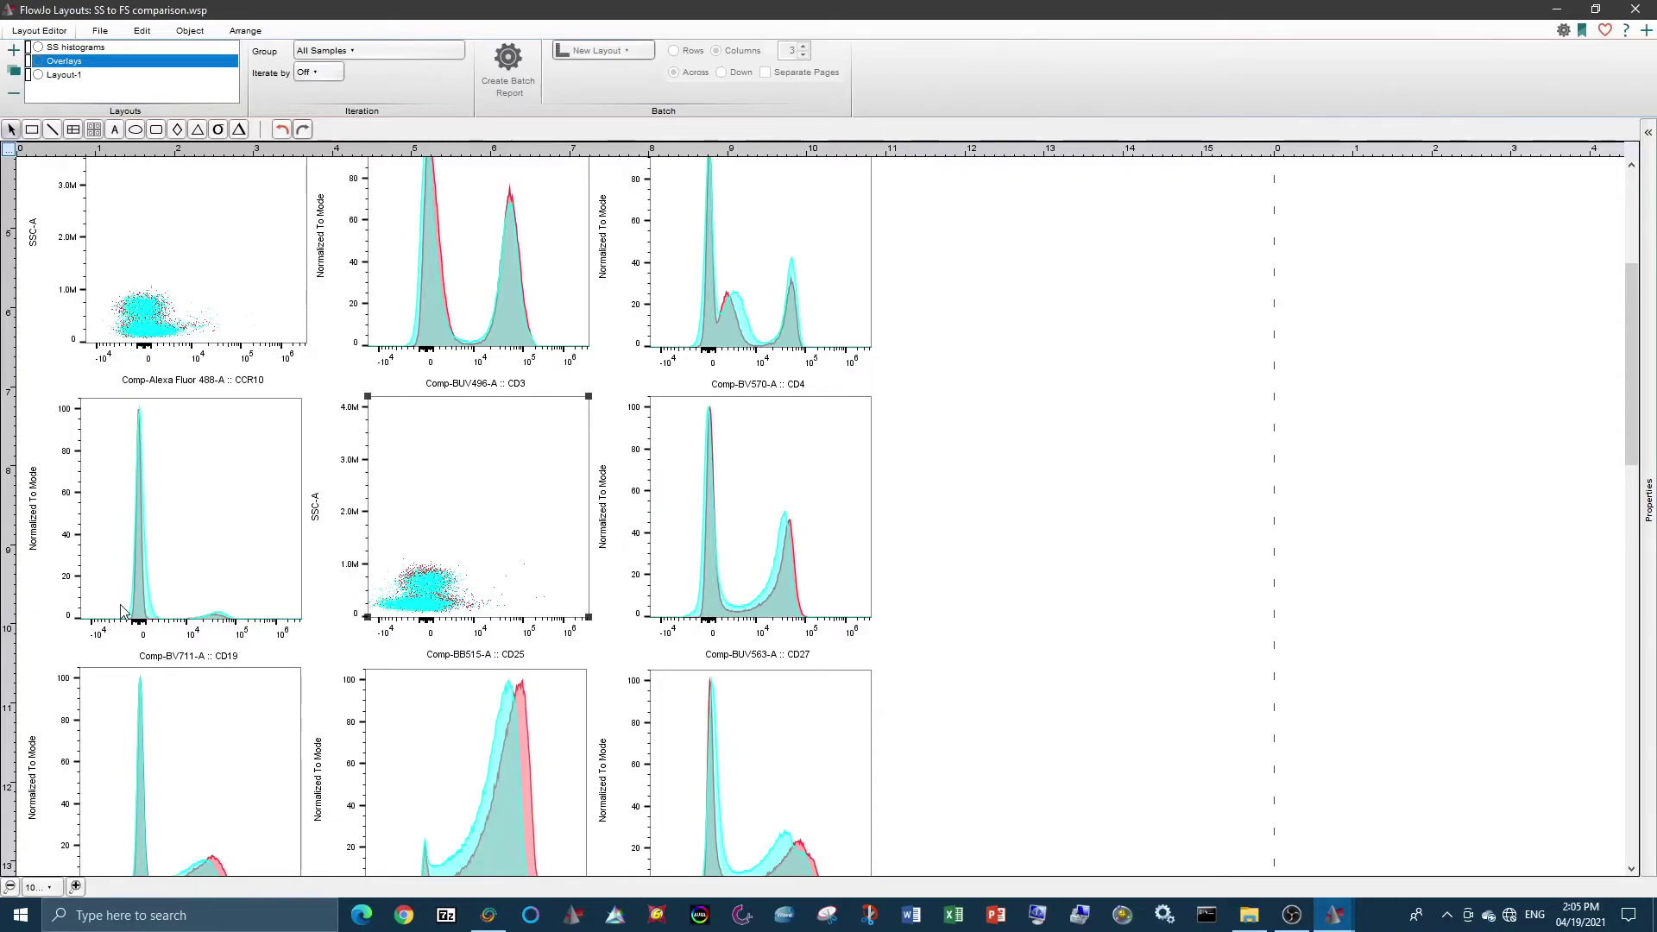
scroll(121, 610, down, 3)
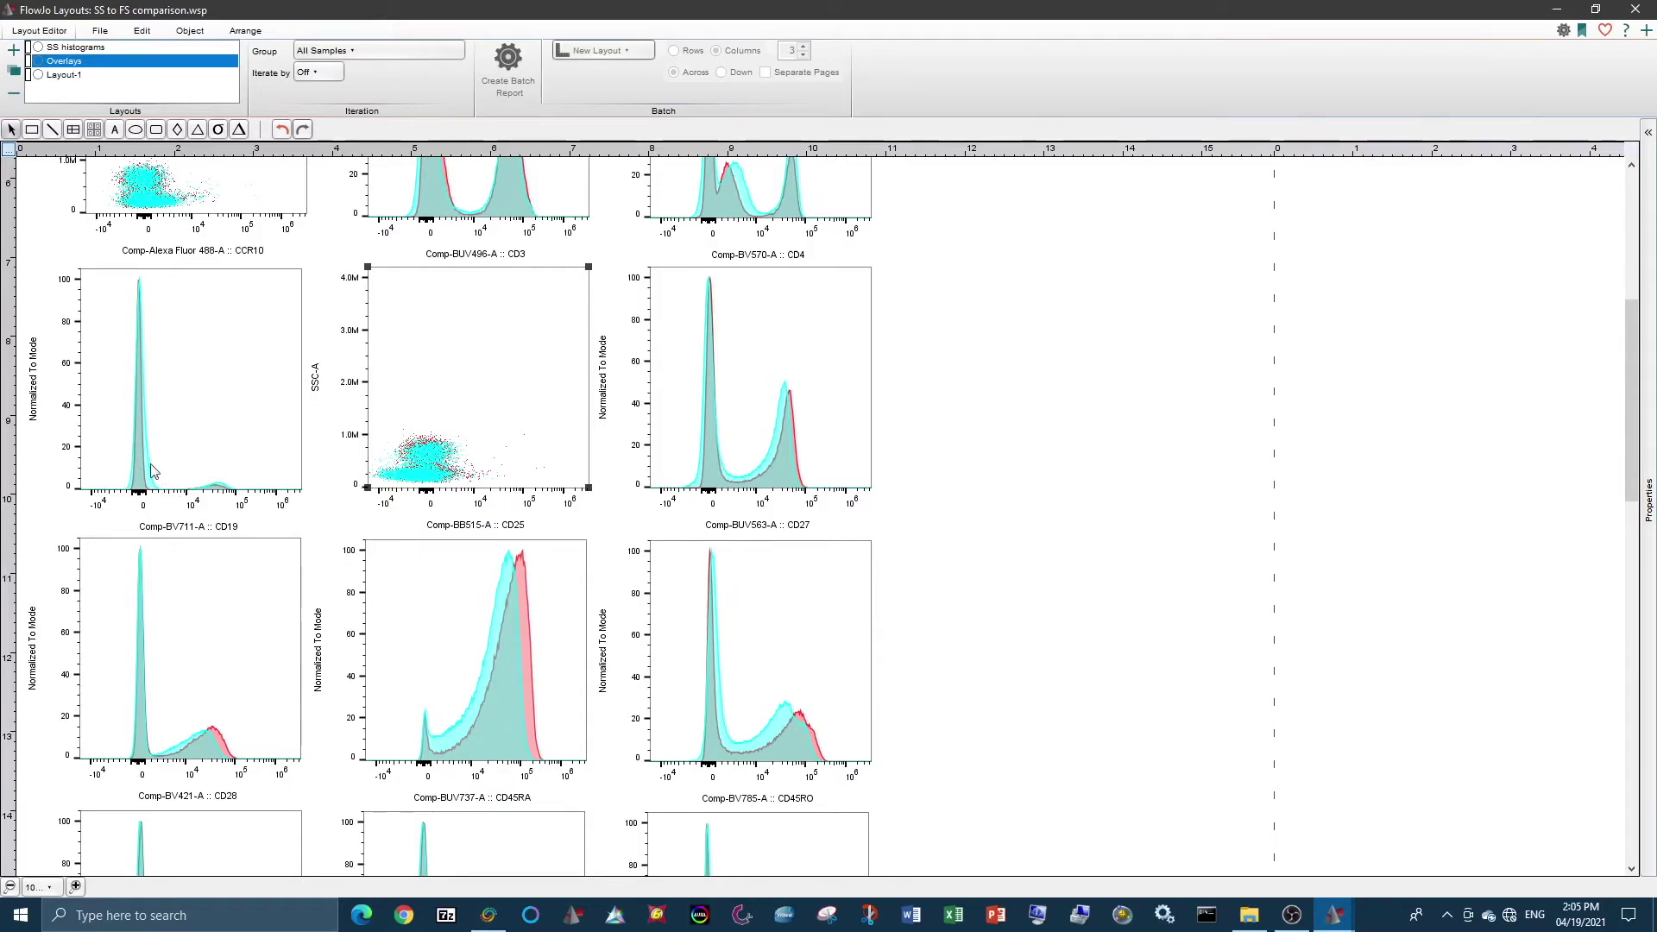
scroll(132, 464, up, 3)
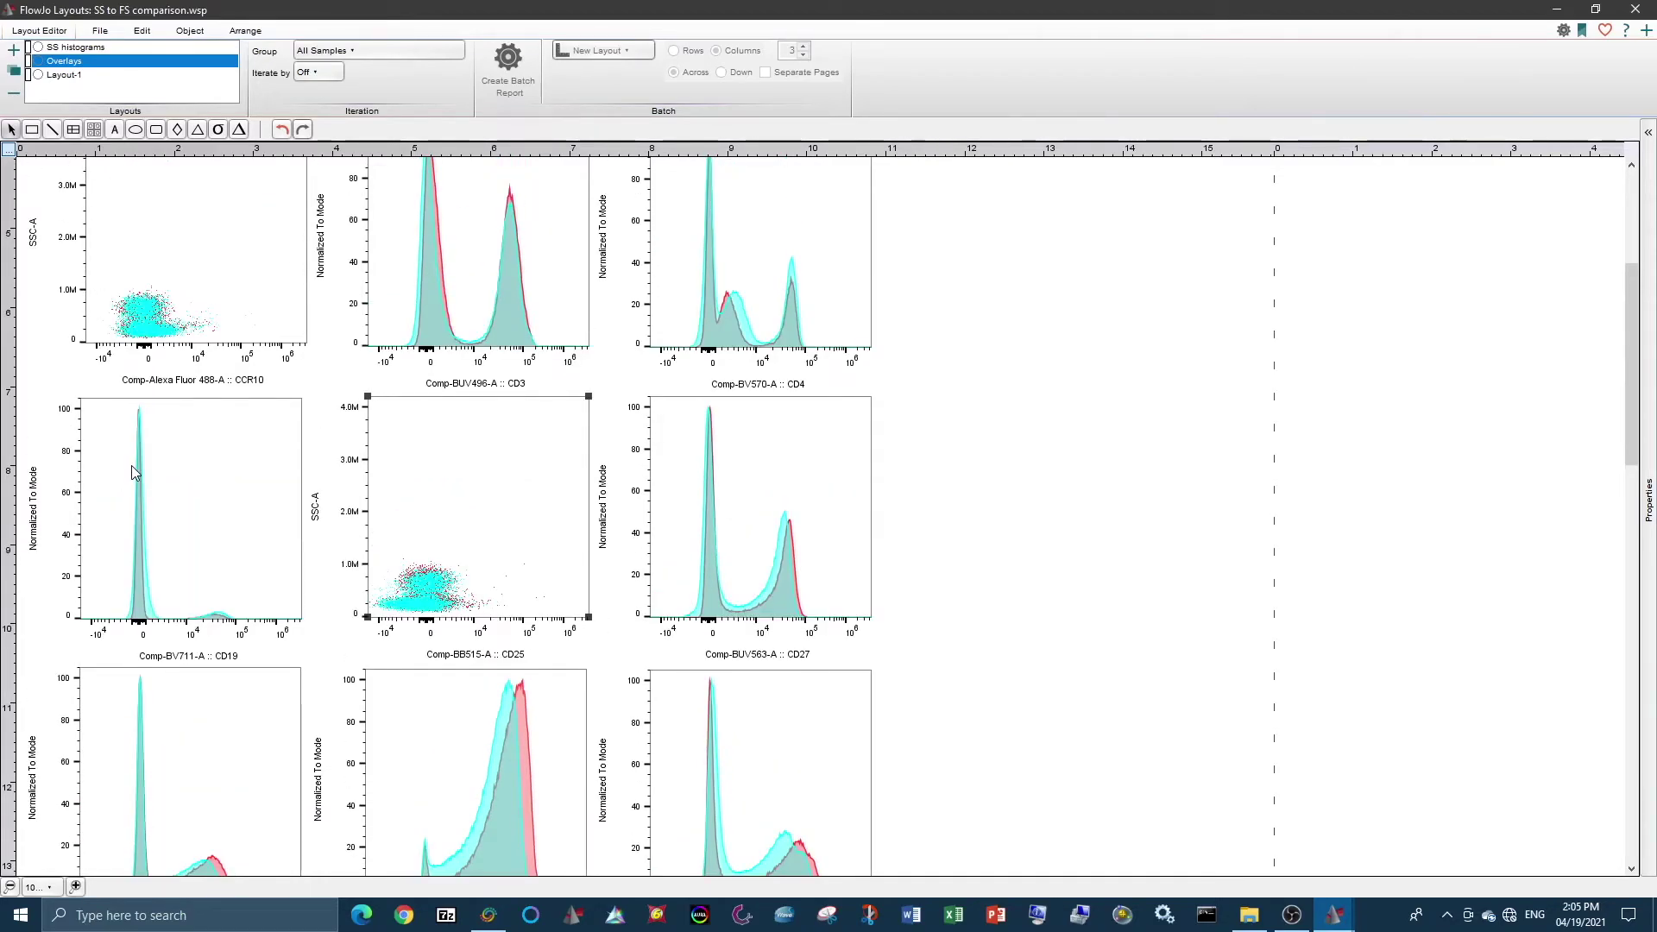
scroll(132, 466, down, 4)
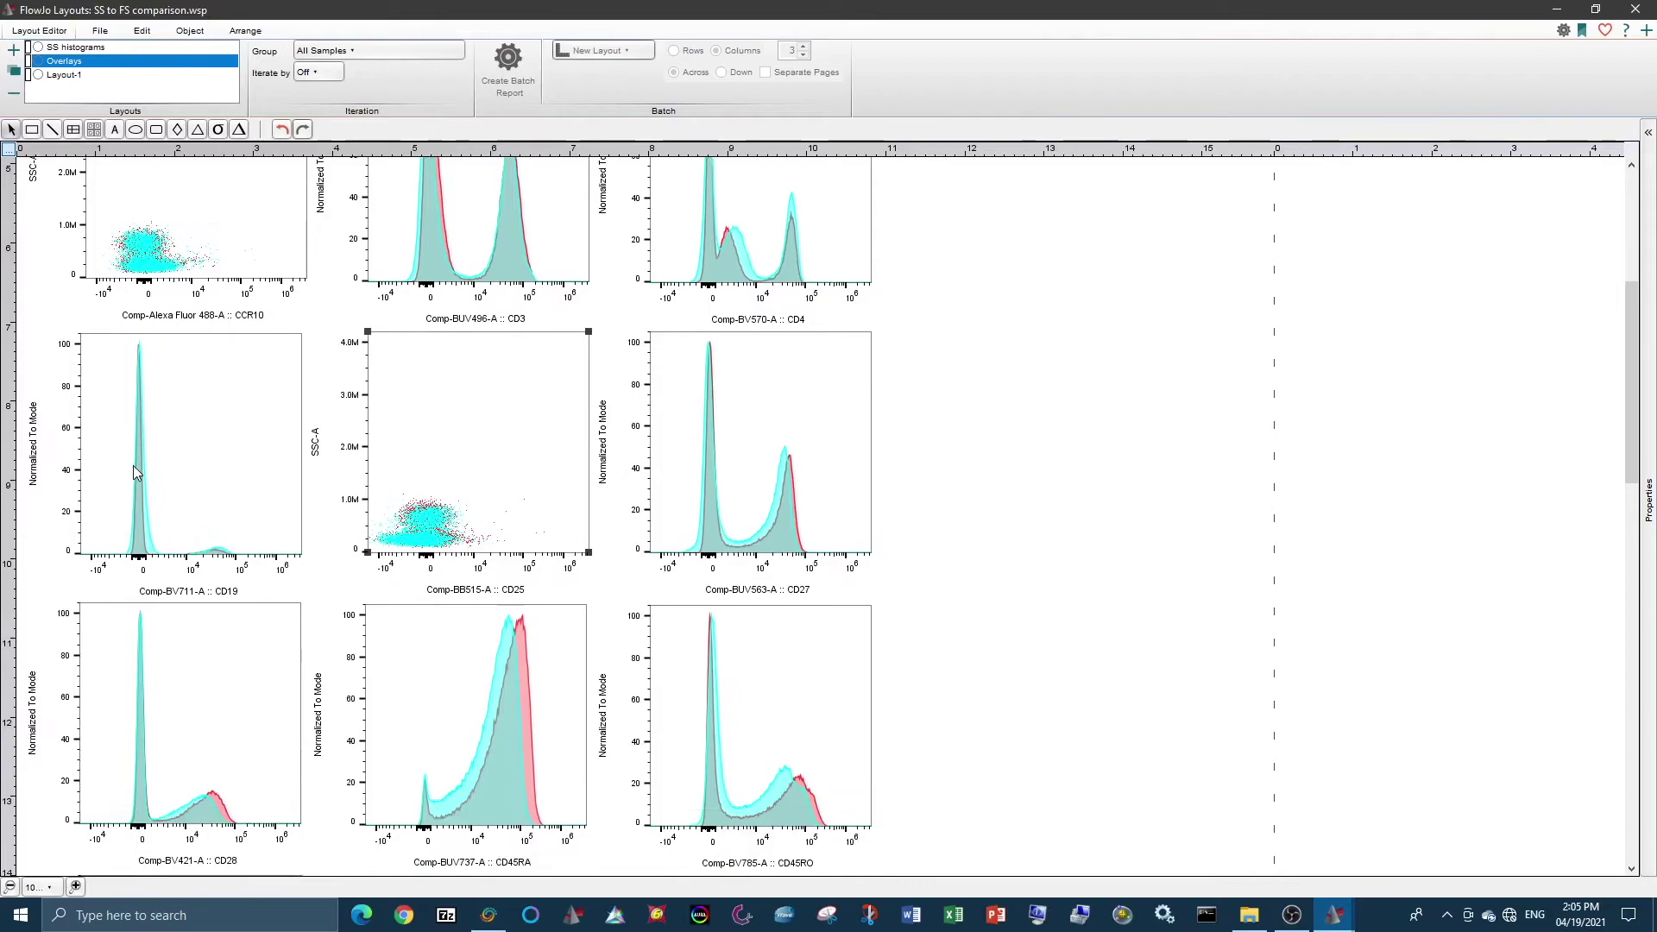
scroll(216, 688, down, 4)
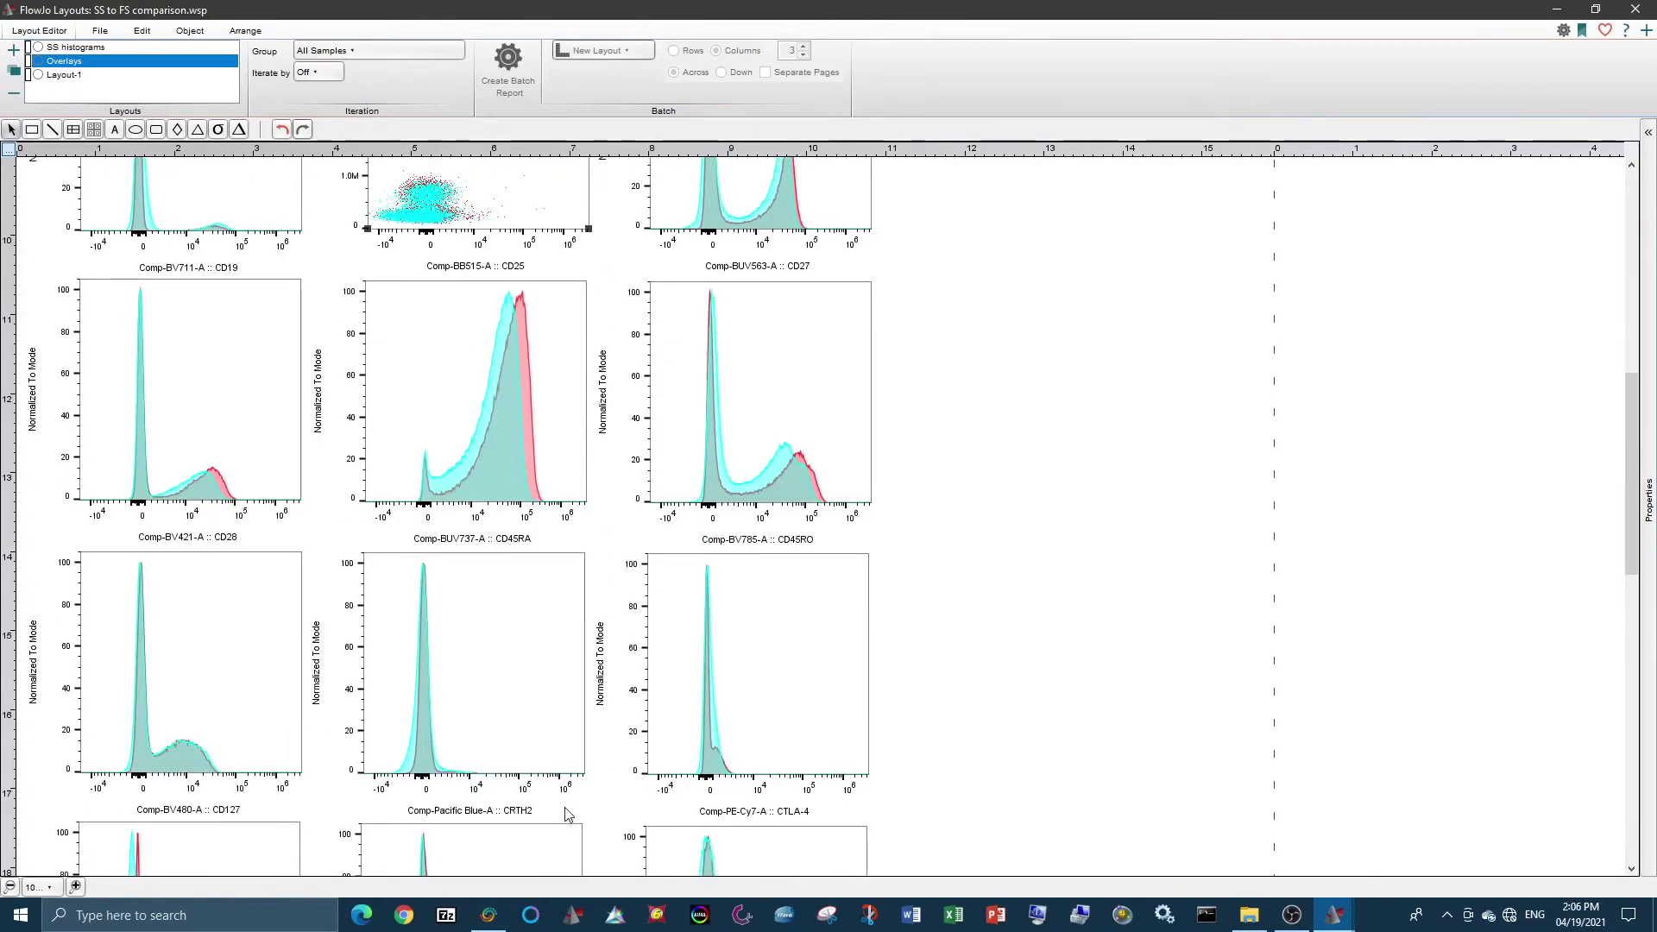
scroll(528, 781, down, 1)
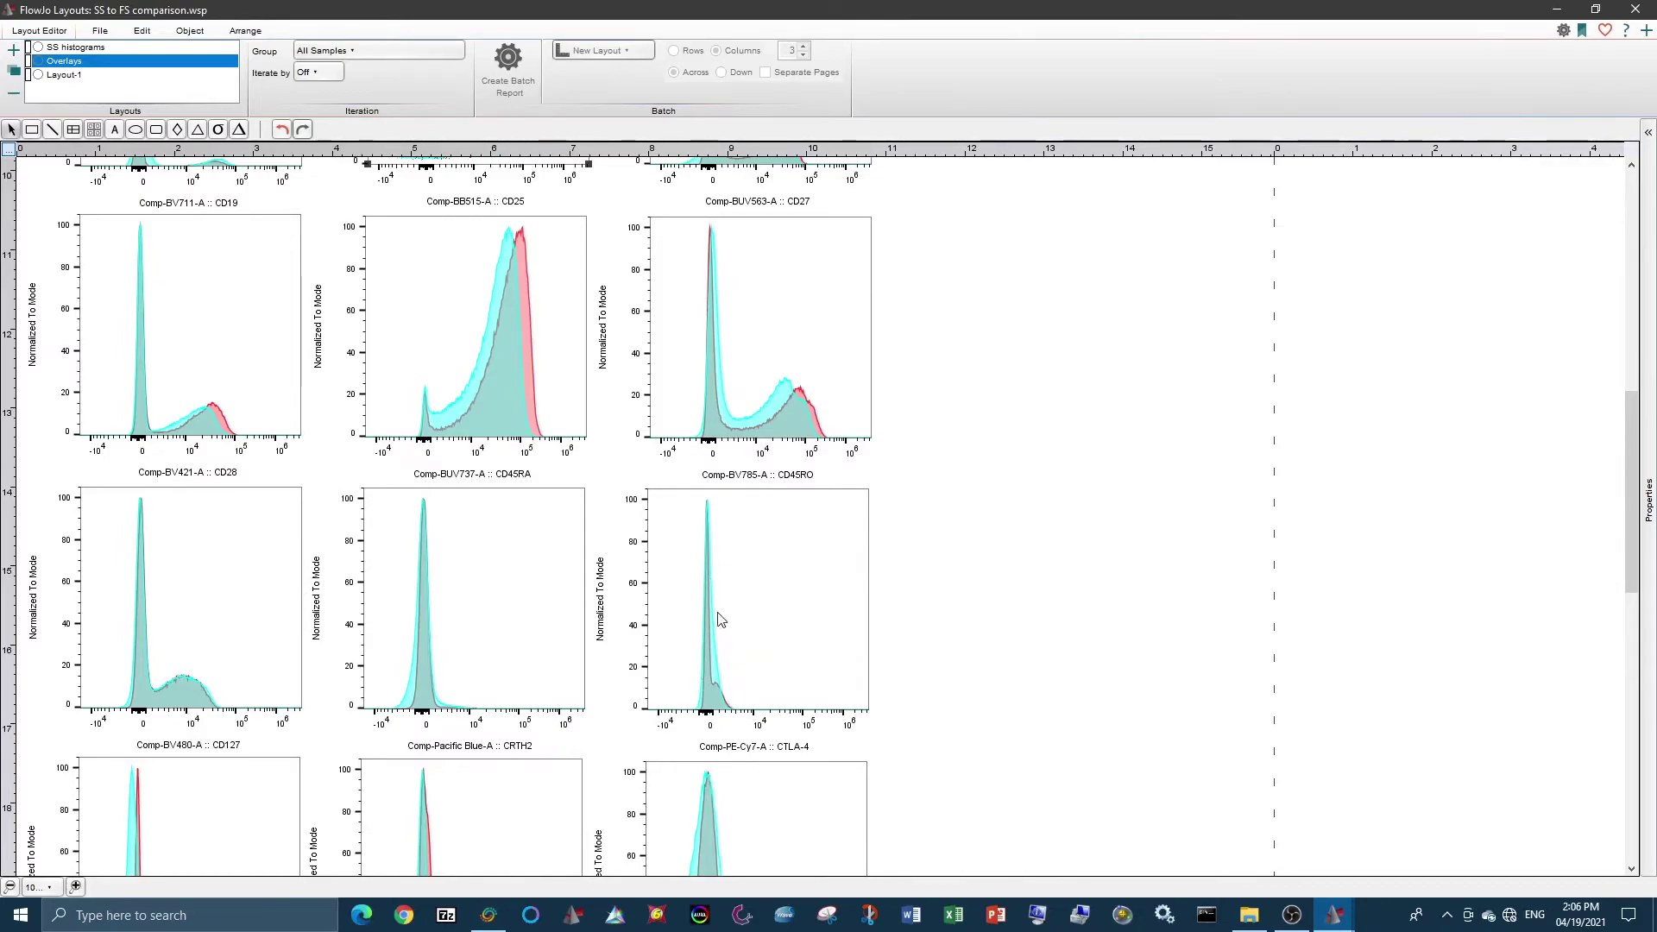
right_click(759, 669)
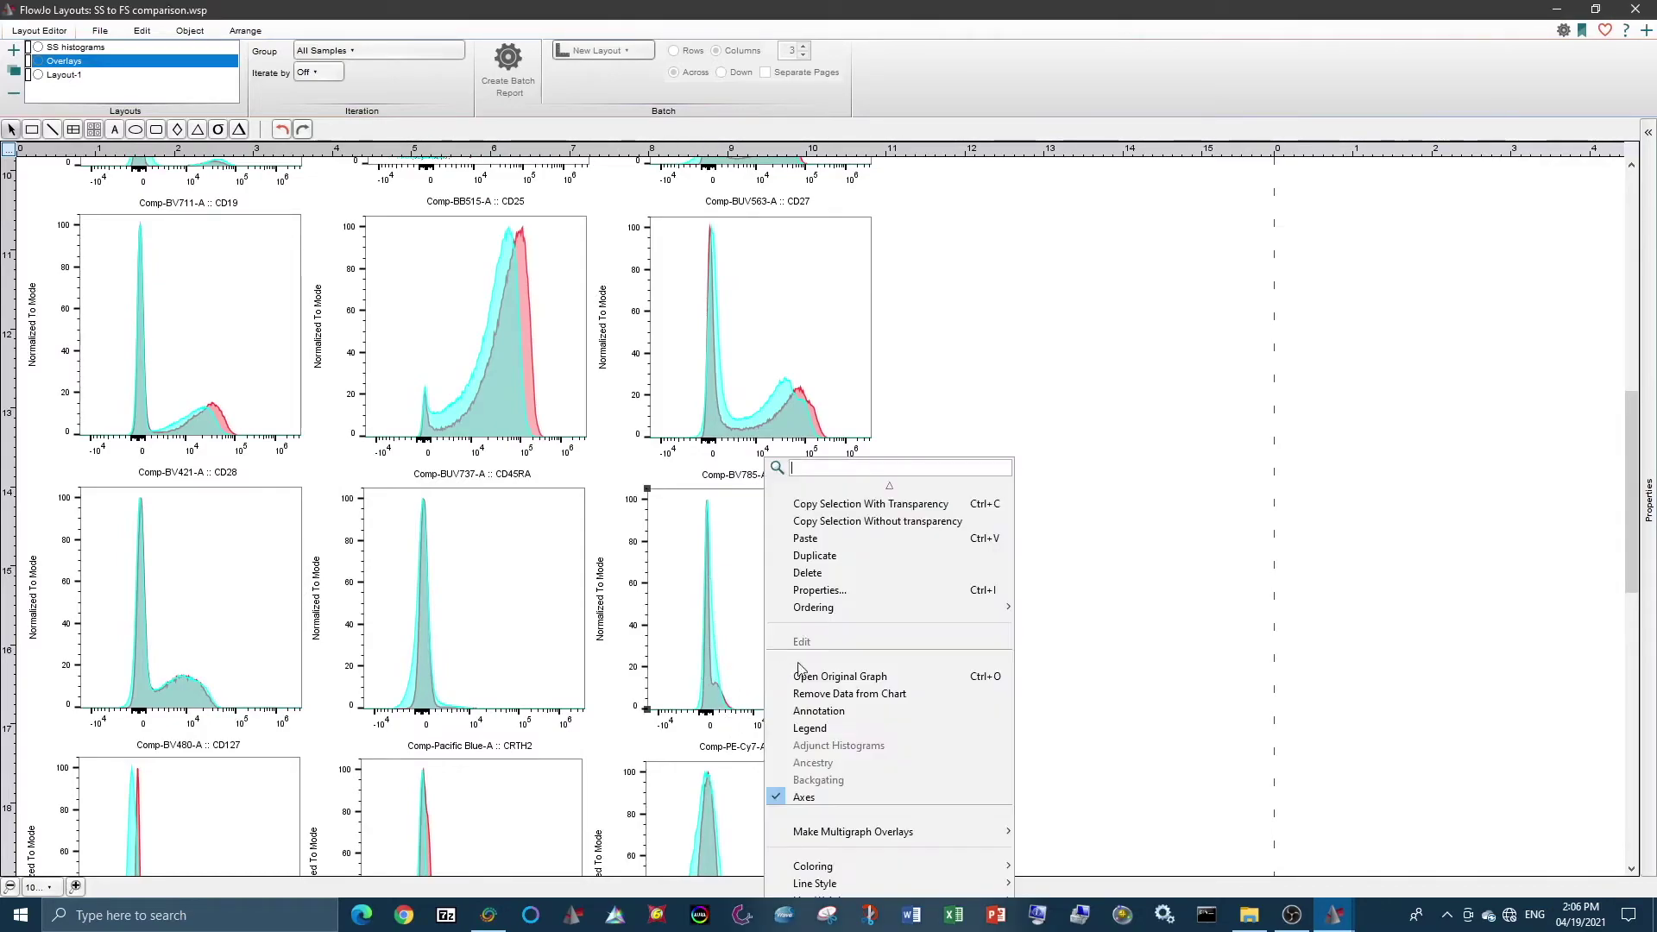
- In Properties, set the CTLA-4 plot type to Dot Plot with SSC-A on the Y axis
click(820, 589)
click(841, 394)
click(795, 413)
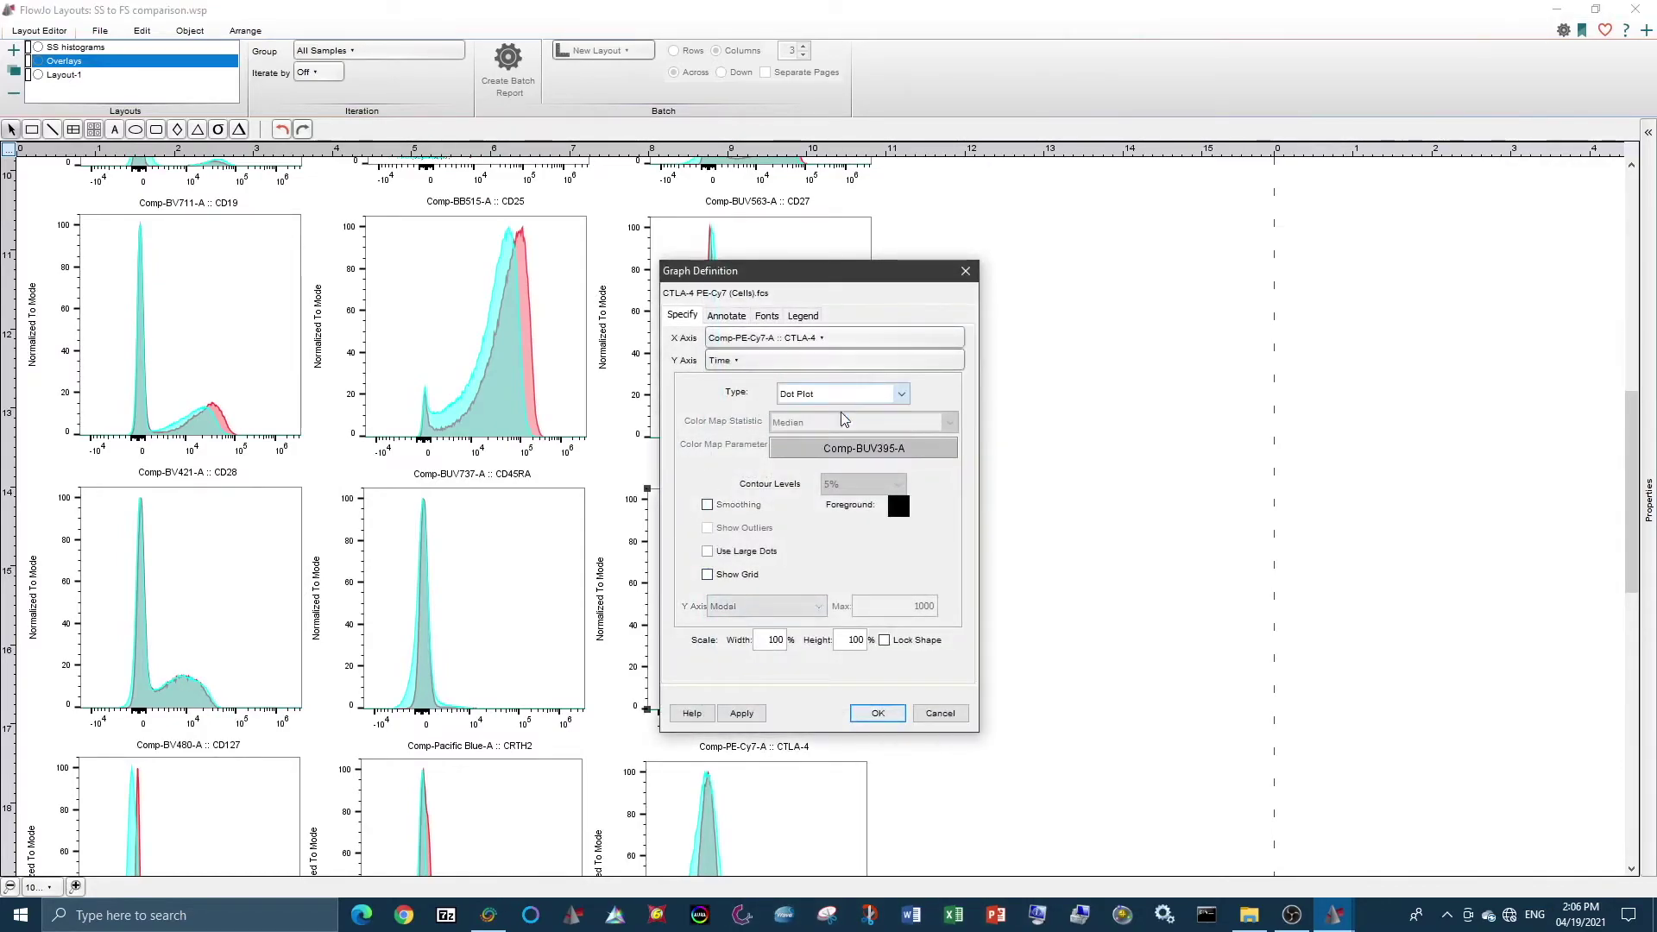
click(771, 360)
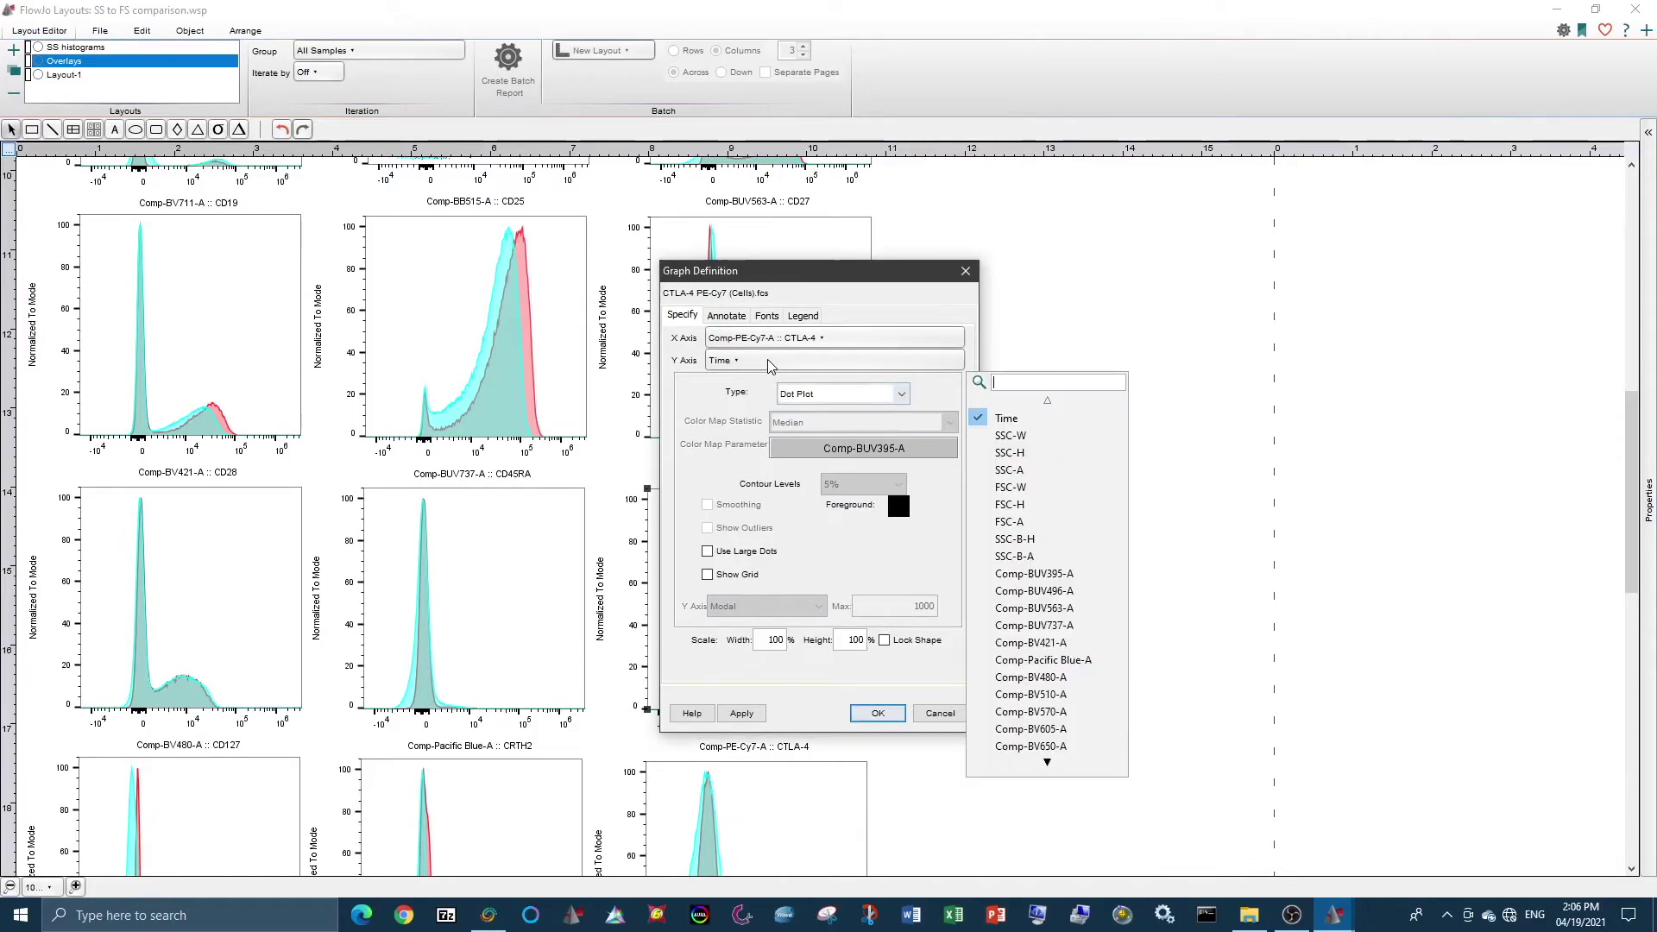
click(1028, 470)
click(896, 716)
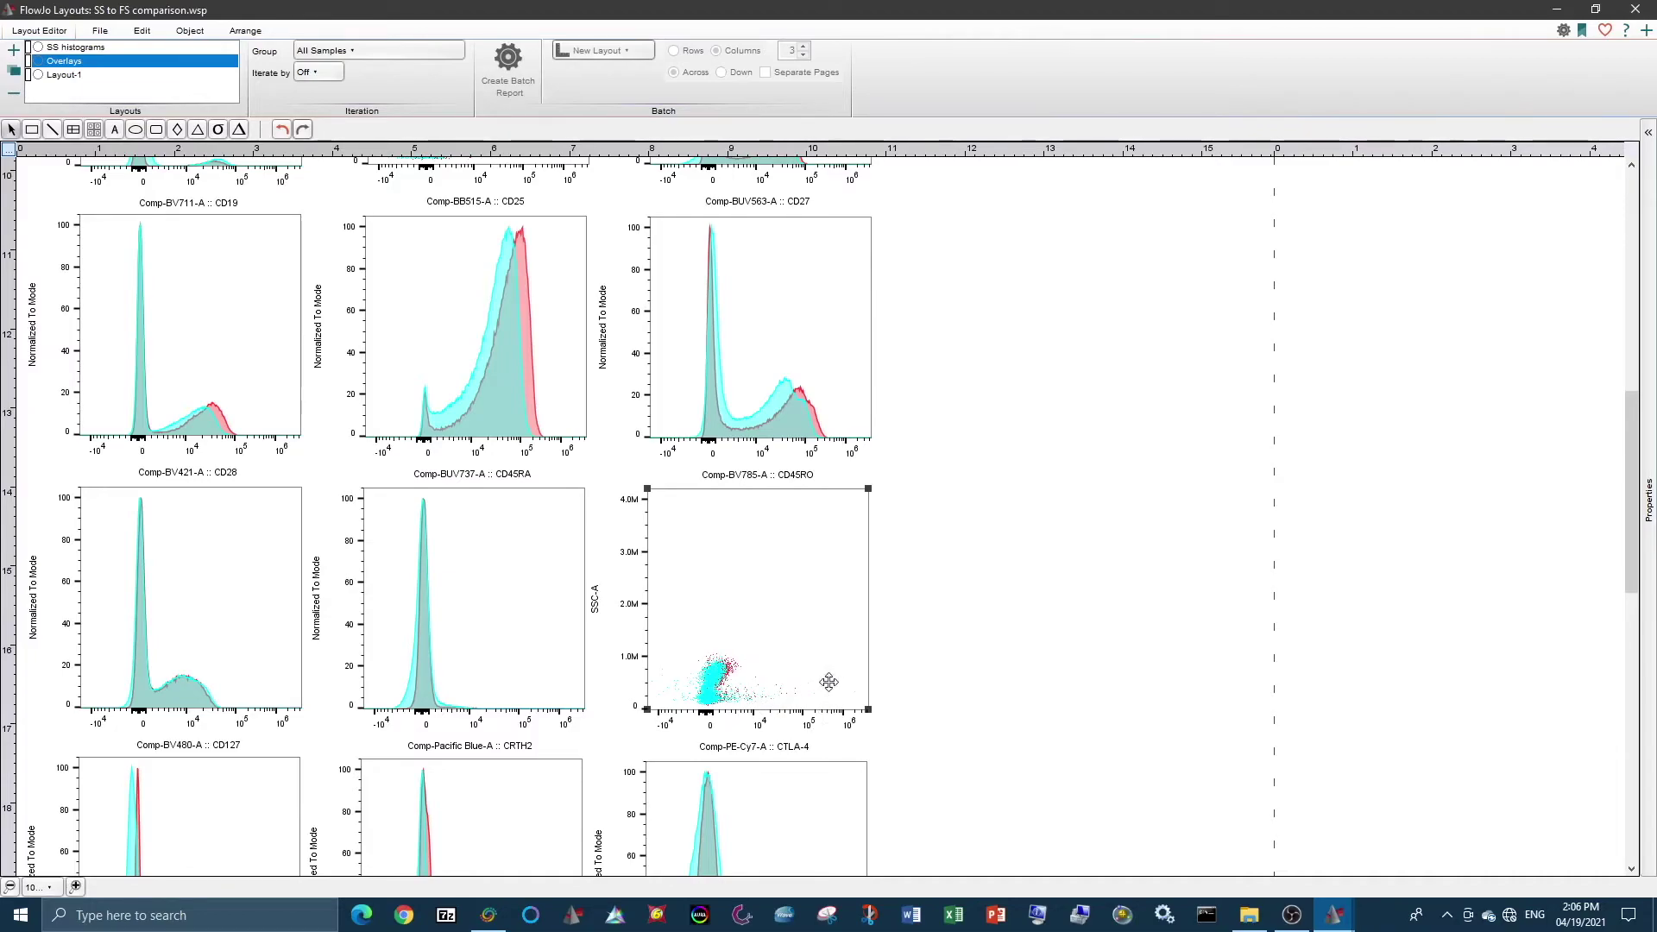
scroll(765, 708, down, 3)
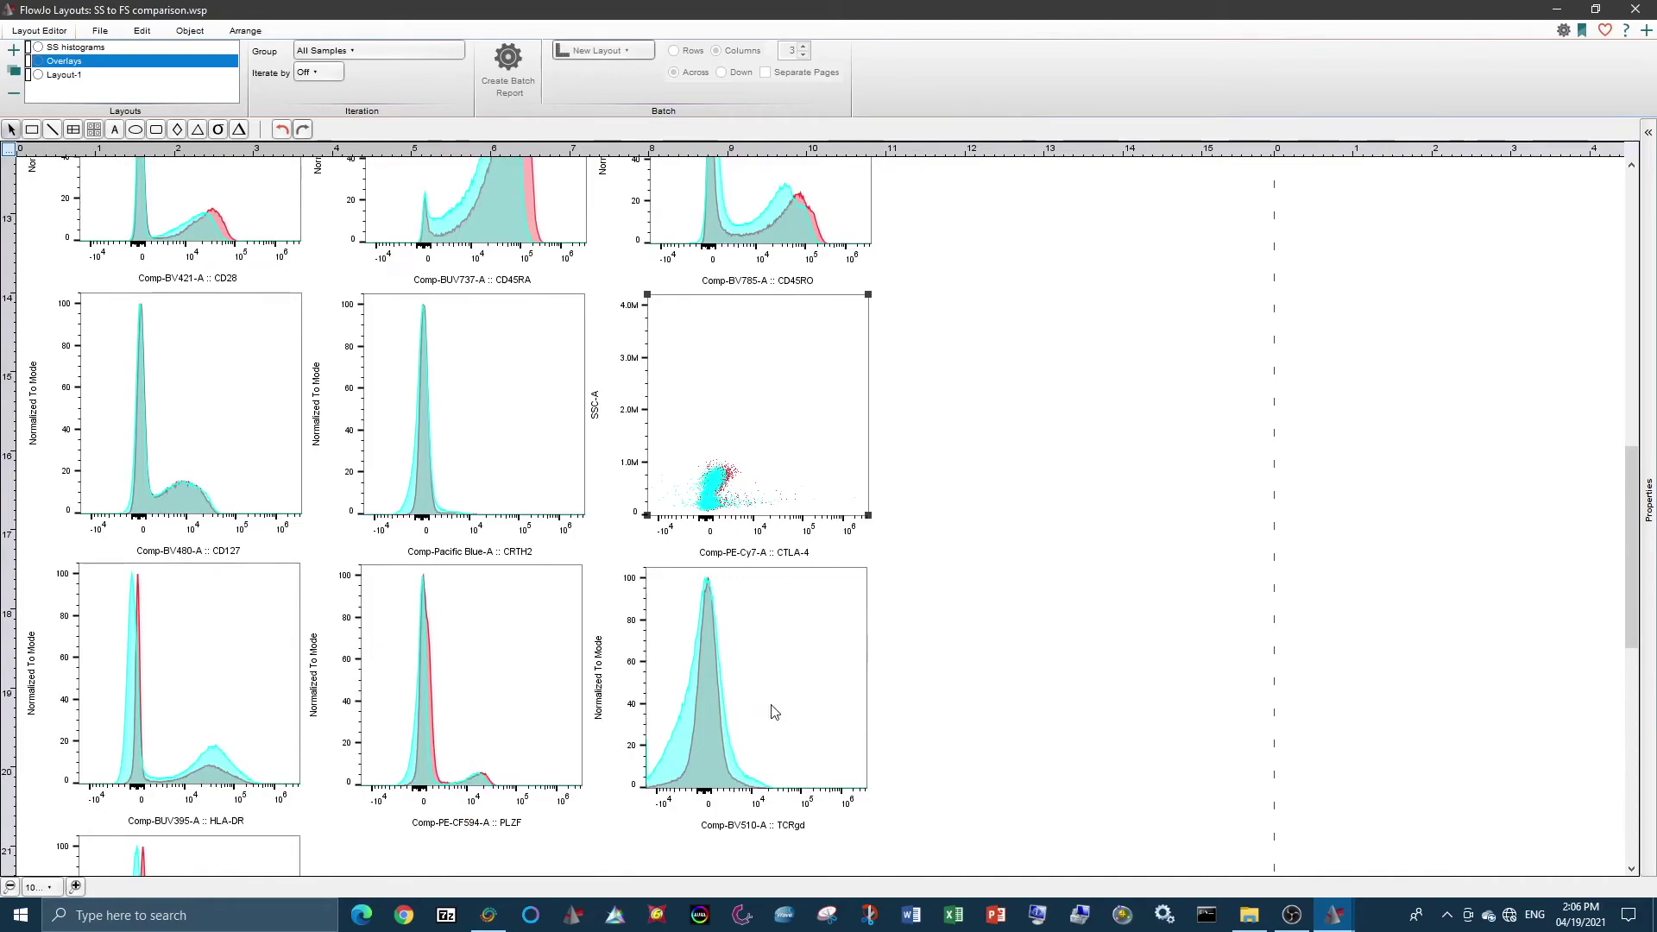
scroll(769, 713, down, 1)
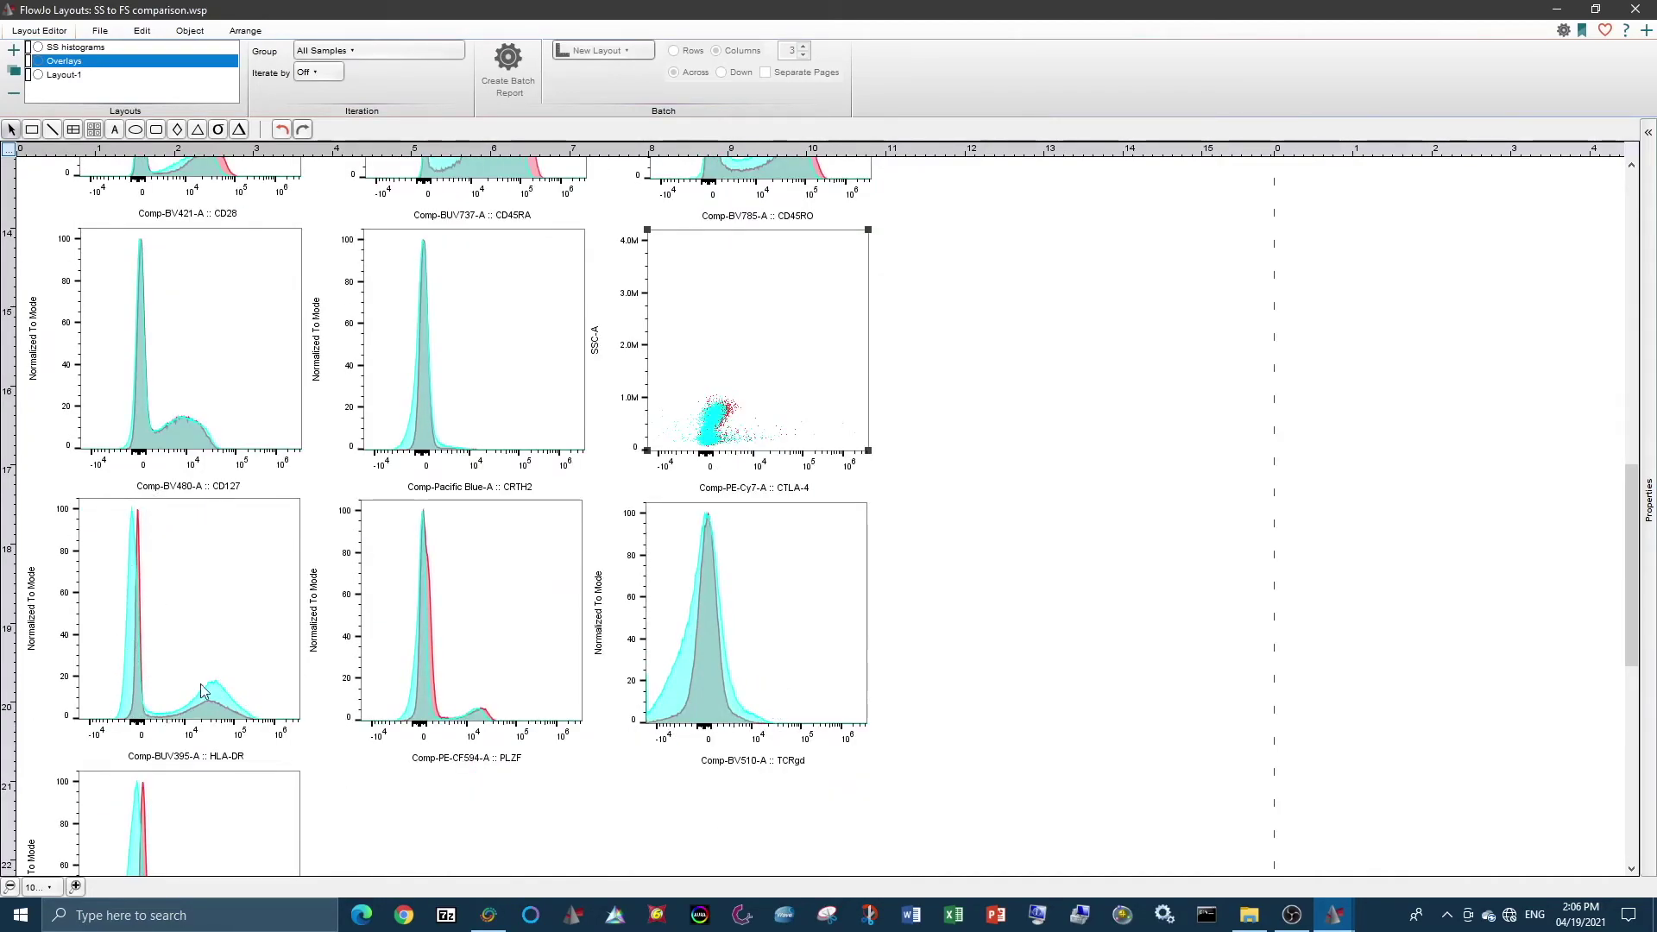
scroll(157, 705, down, 3)
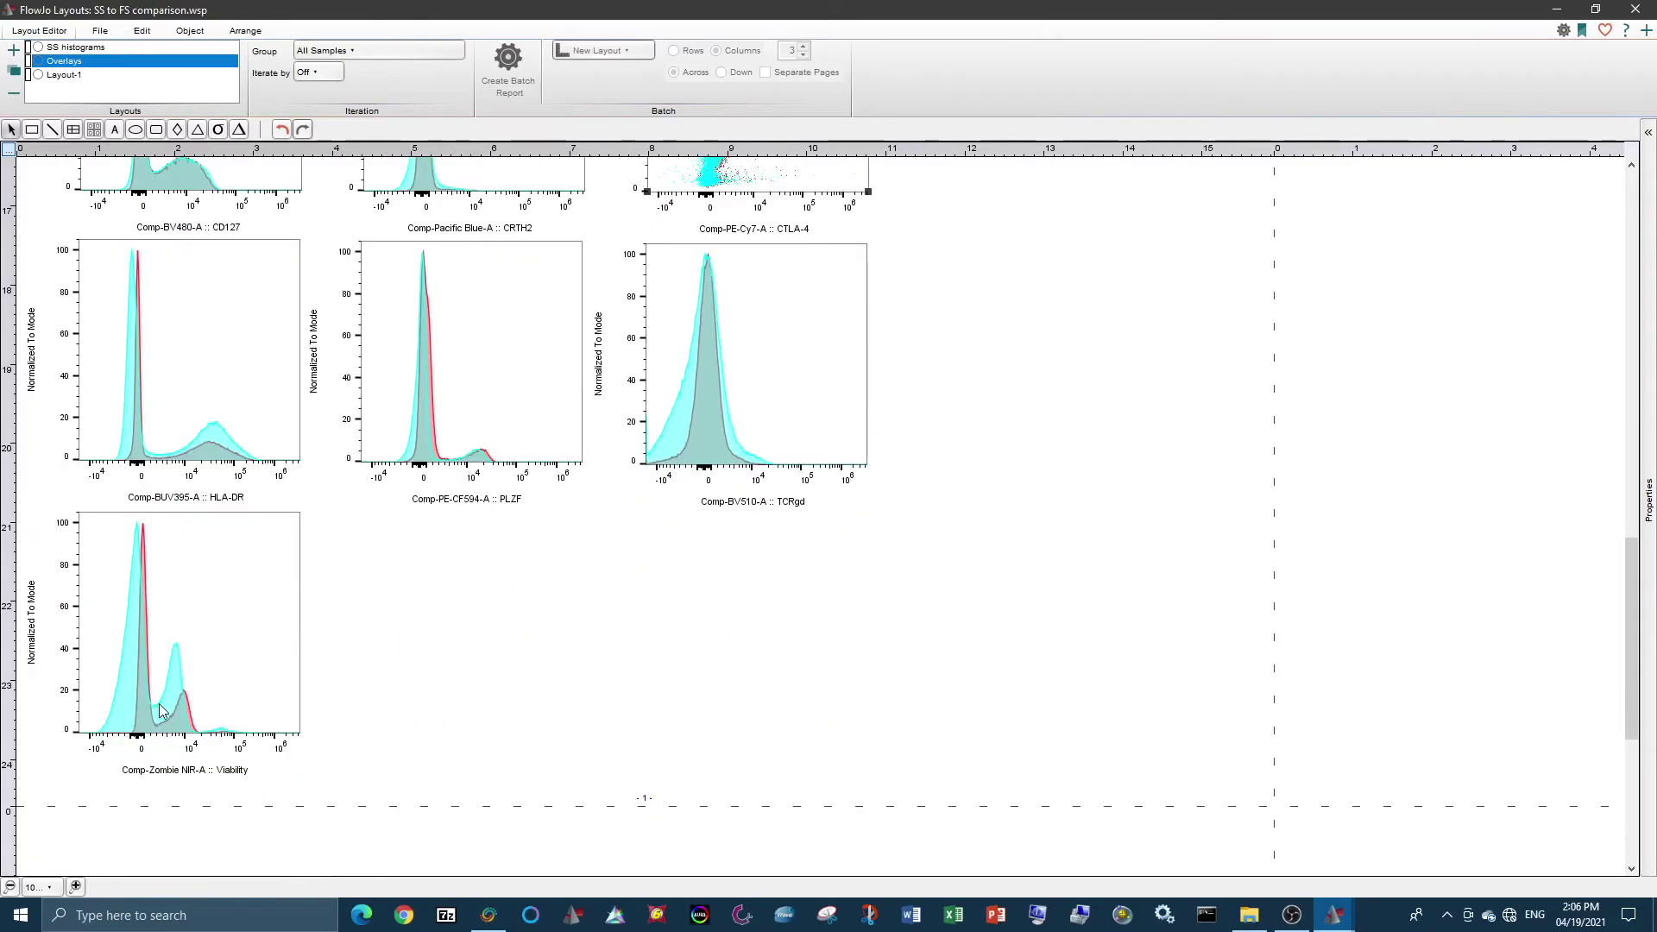
scroll(159, 708, up, 5)
scroll(160, 712, up, 3)
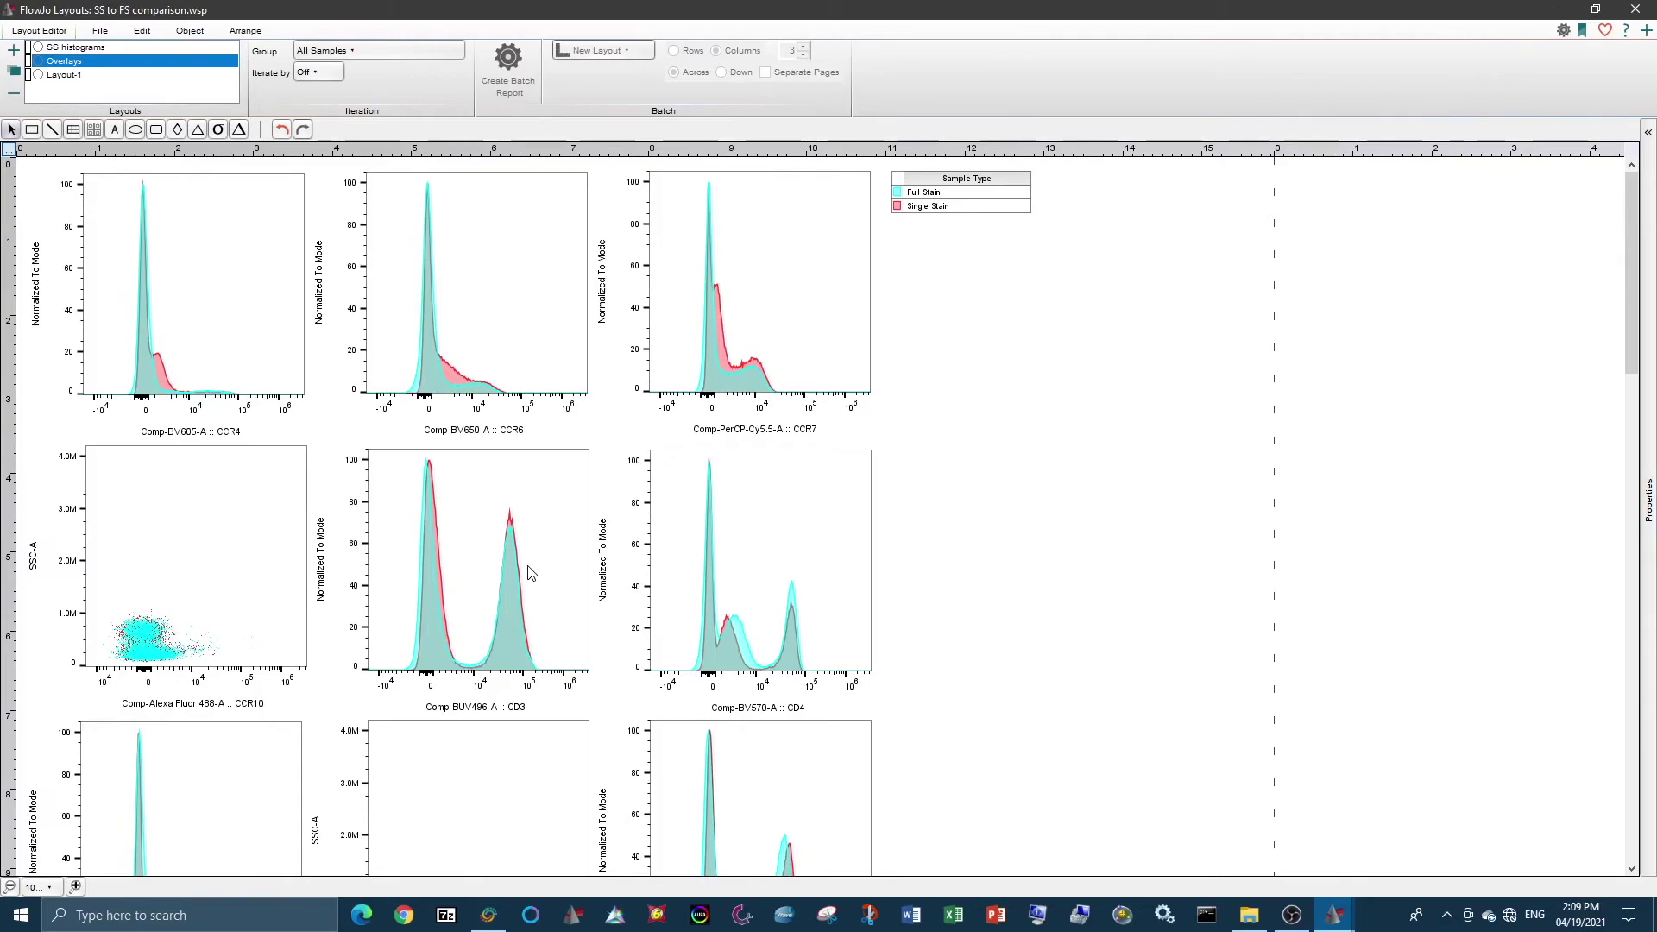
scroll(535, 562, down, 3)
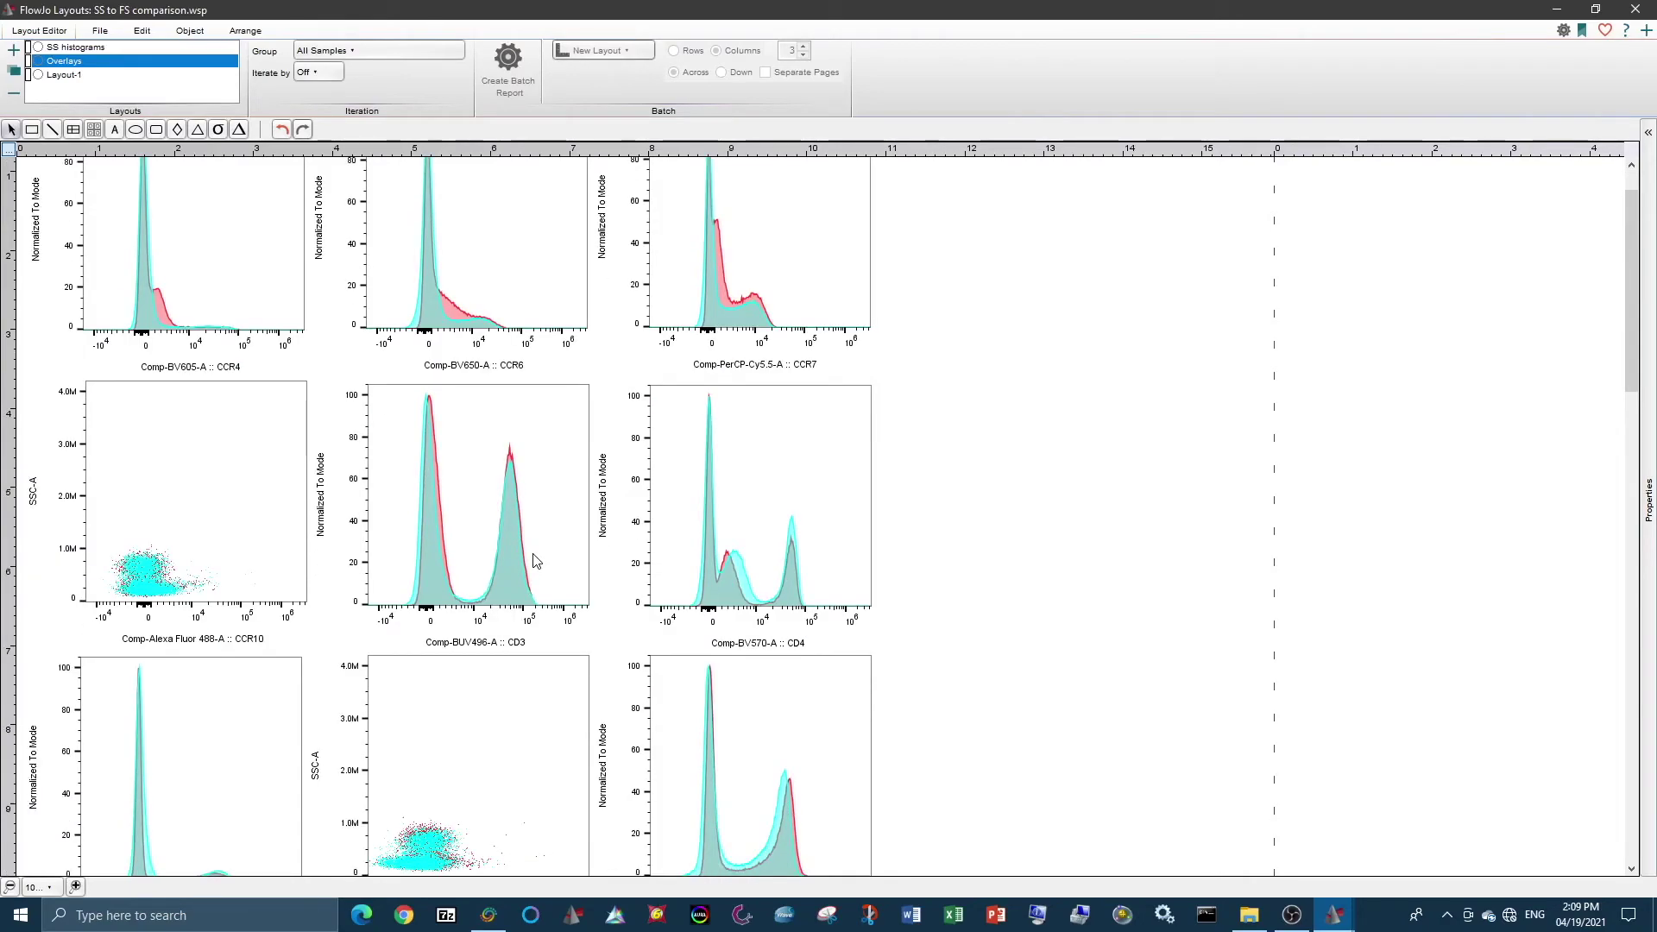
scroll(552, 561, down, 4)
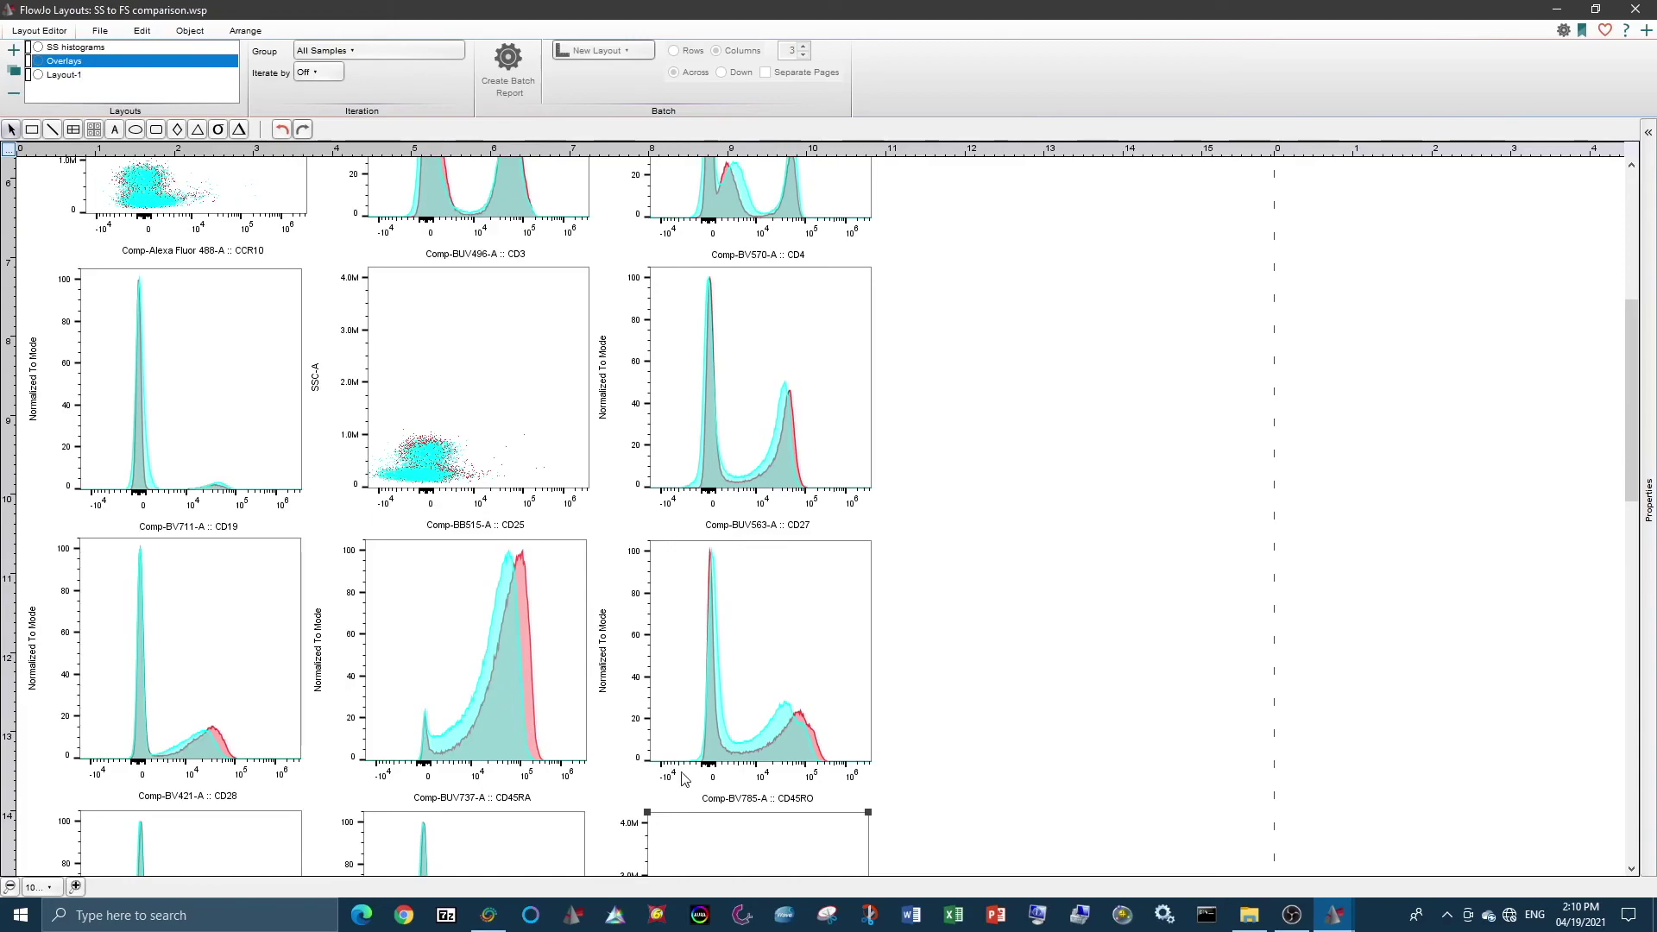
scroll(797, 758, down, 3)
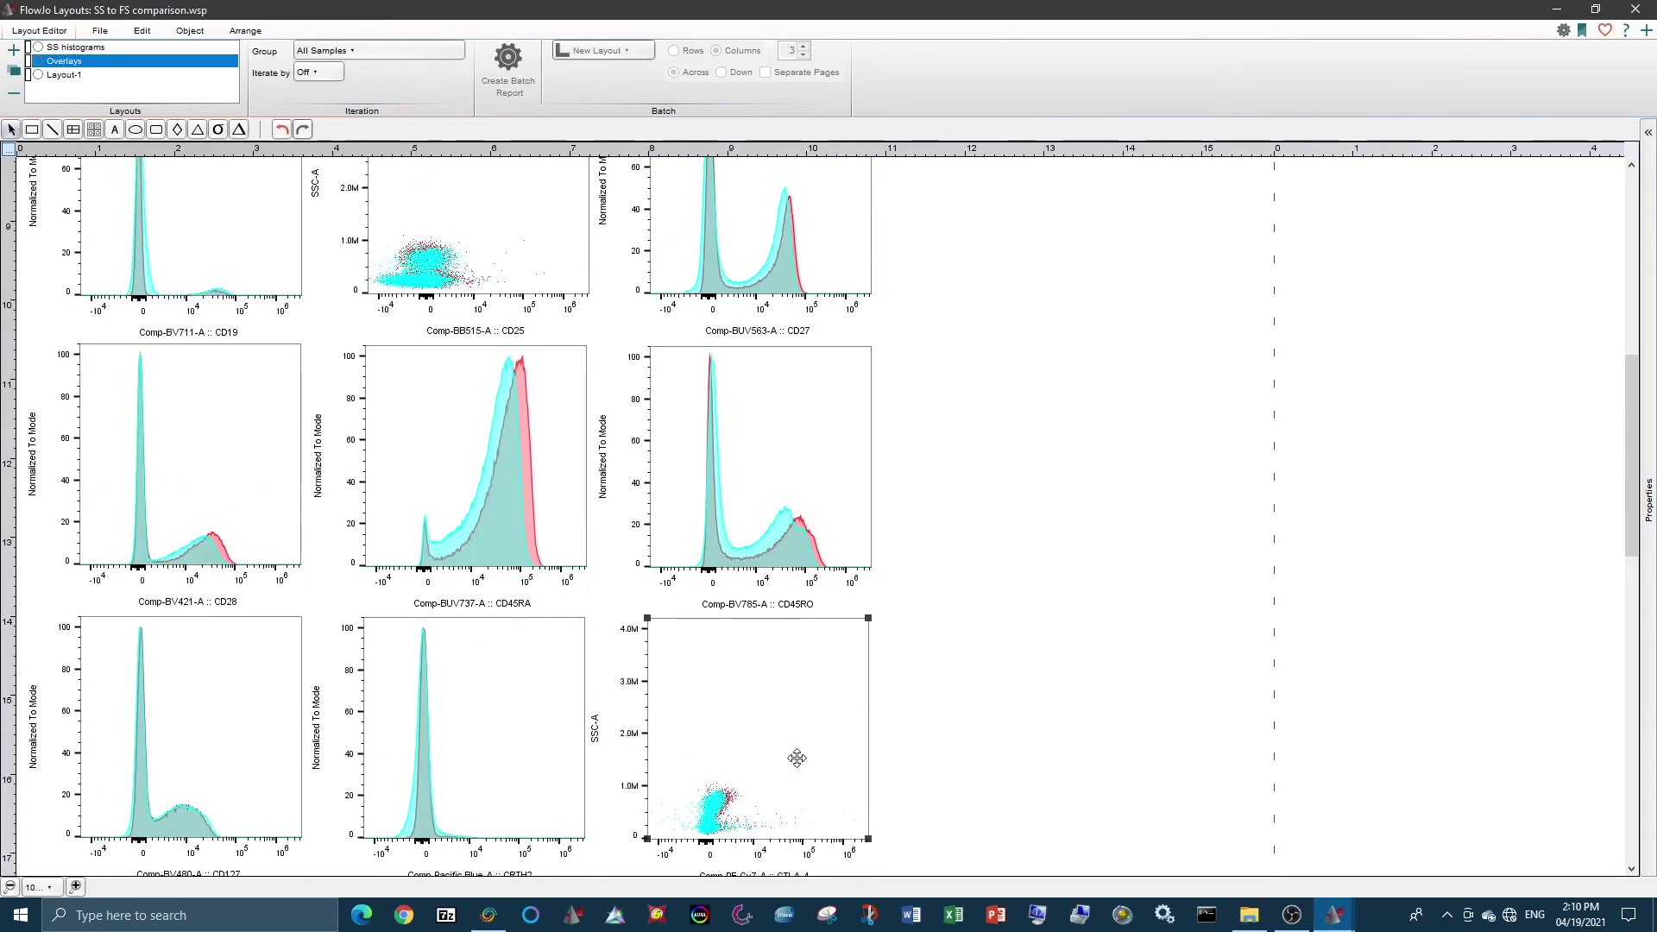
scroll(796, 758, up, 10)
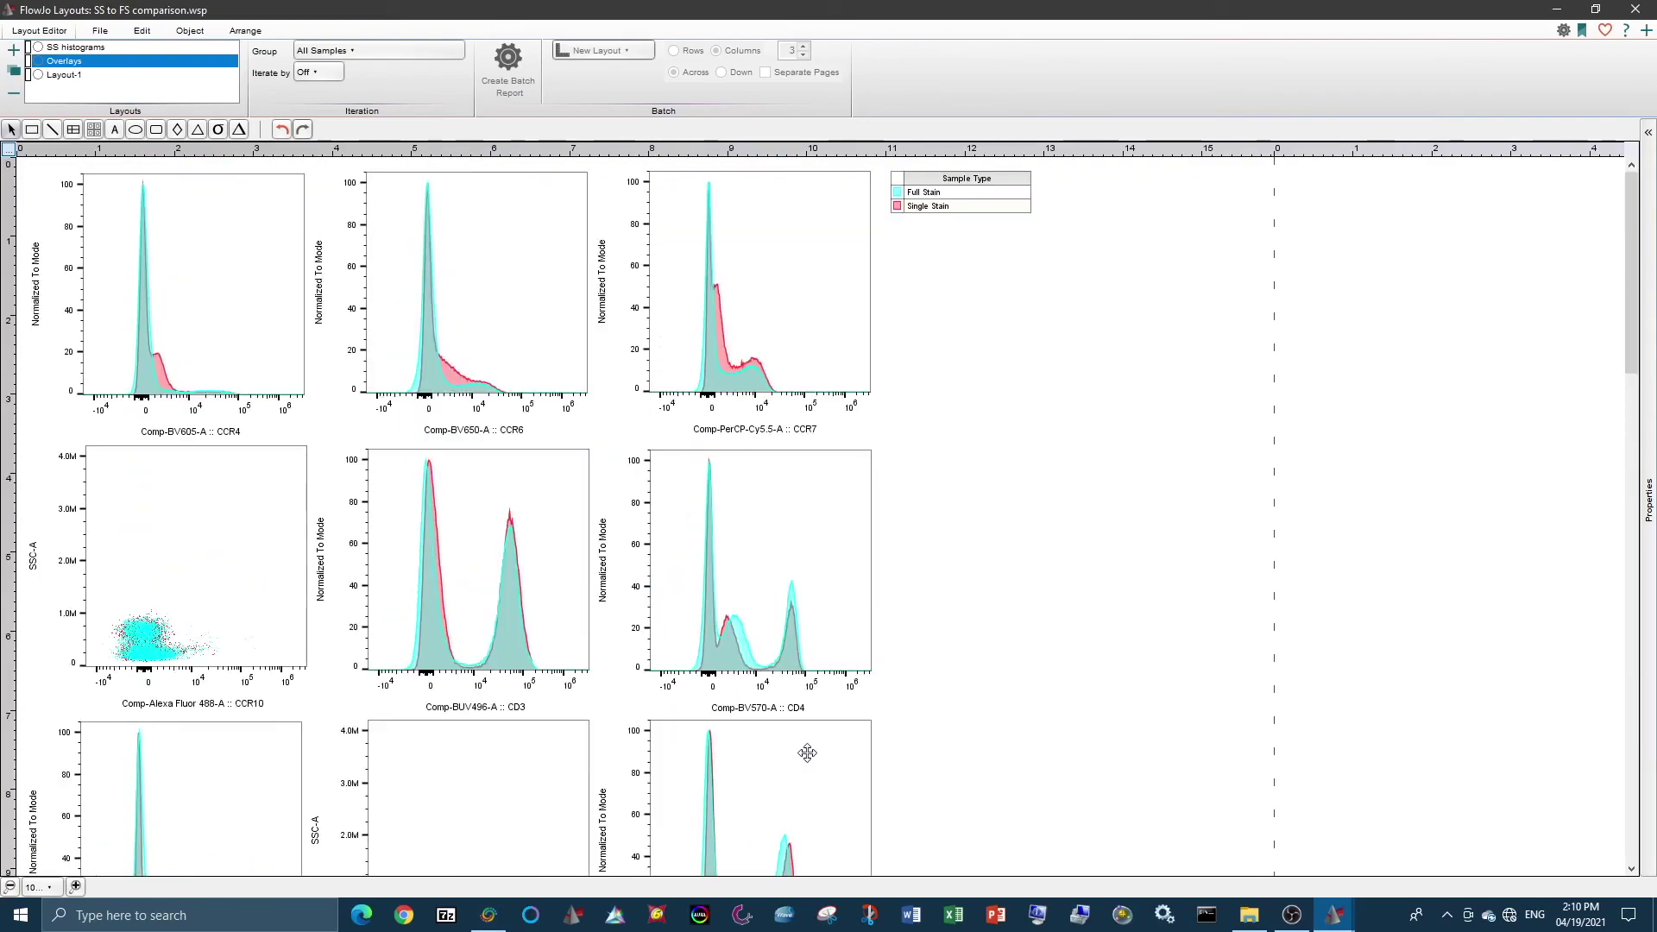